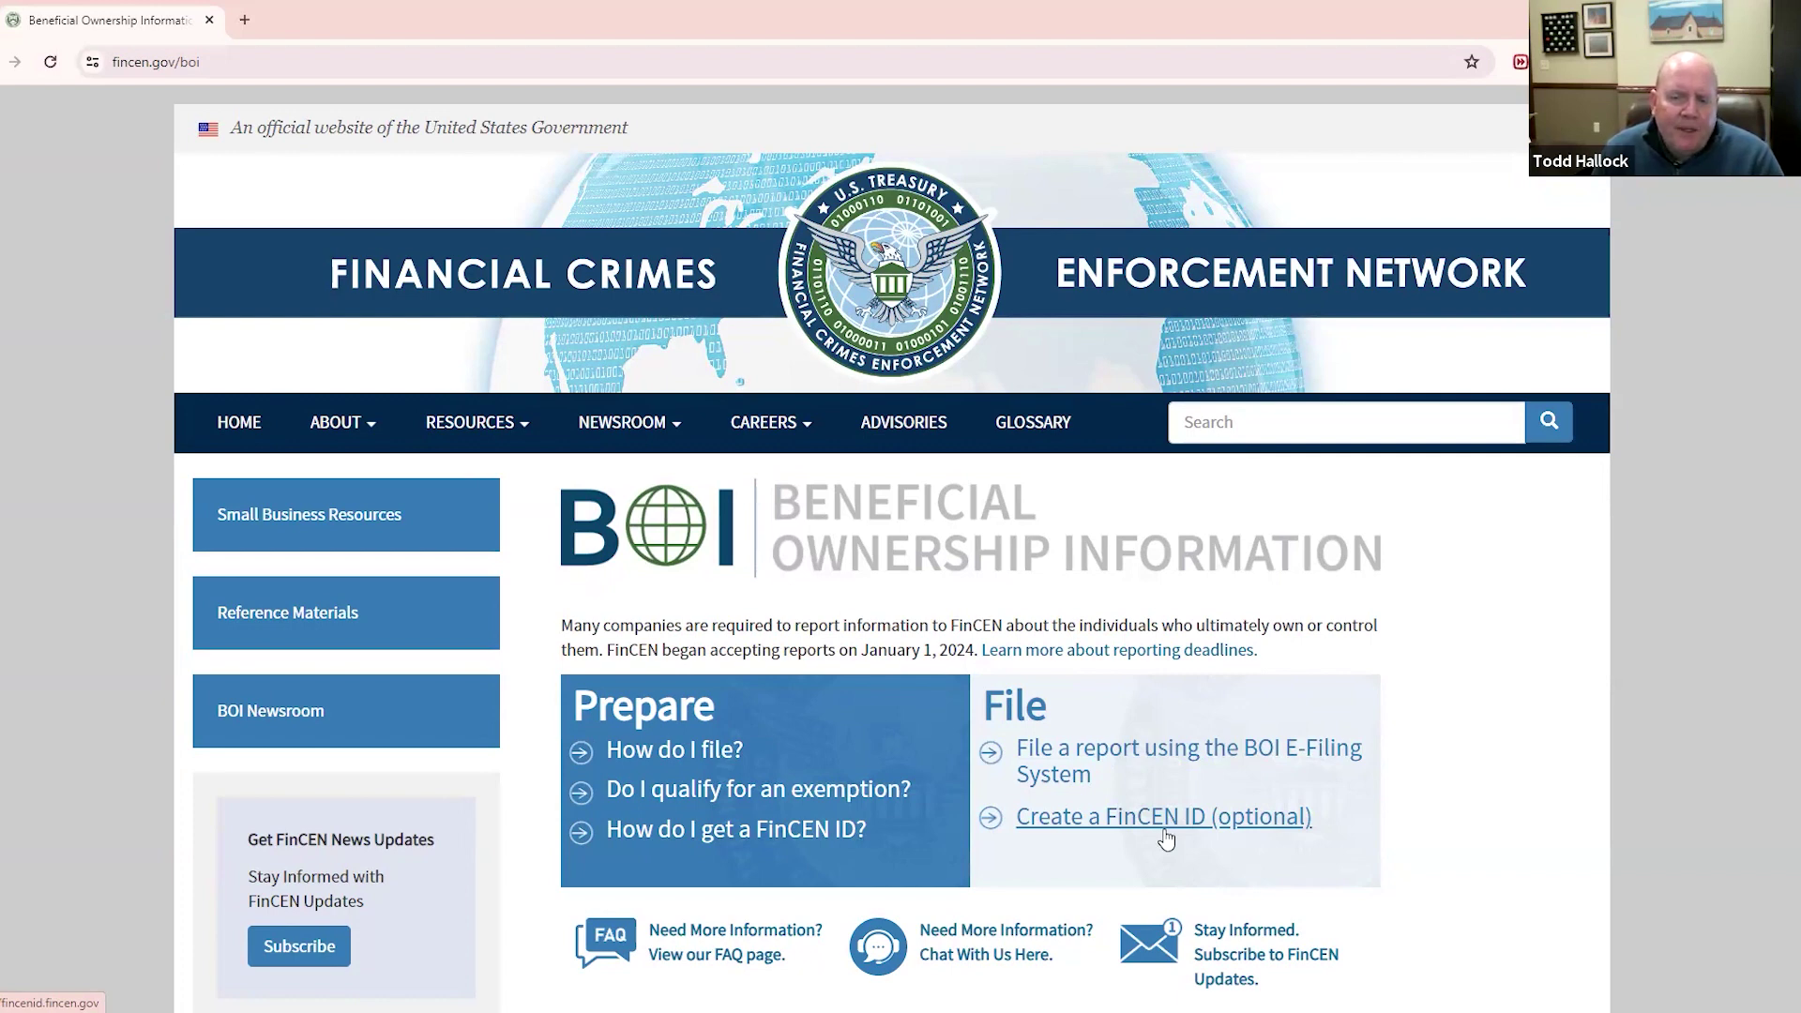
pyautogui.click(1166, 822)
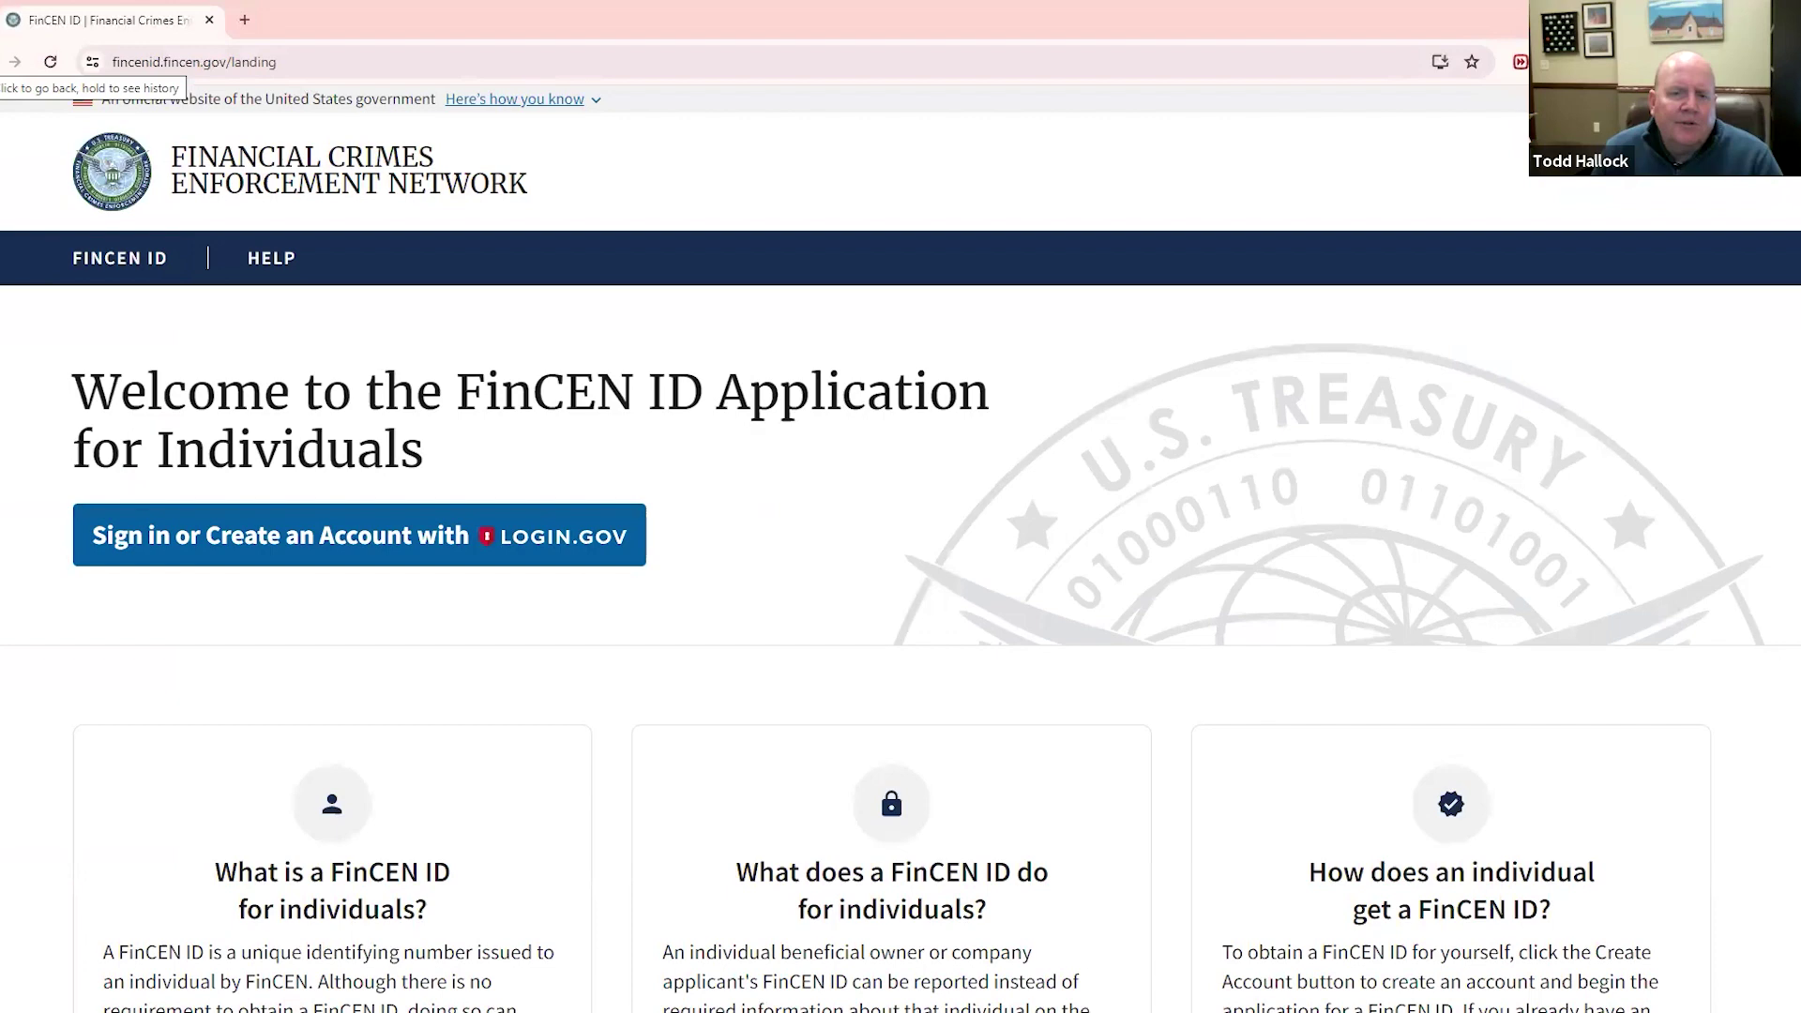
pyautogui.click(16, 61)
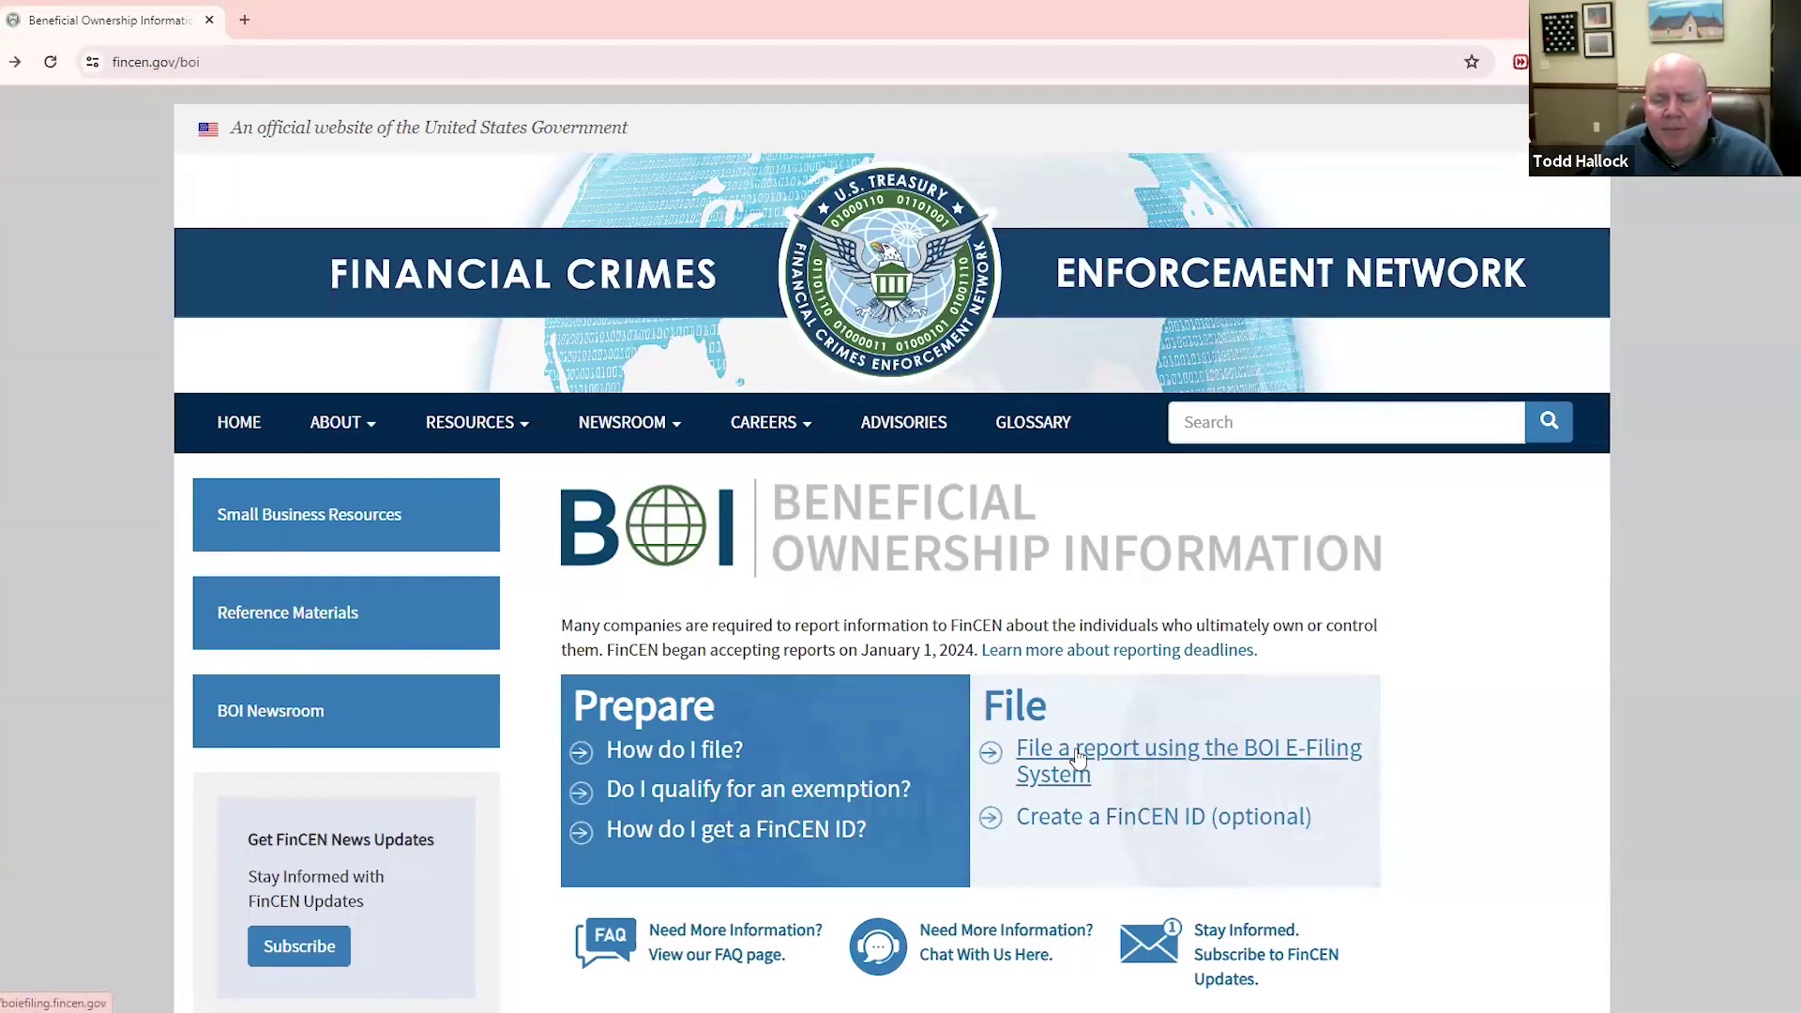
# - Enter the BOI E-Filing System and choose Prepare & Submit BOIR to start an online filing
pyautogui.click(1077, 758)
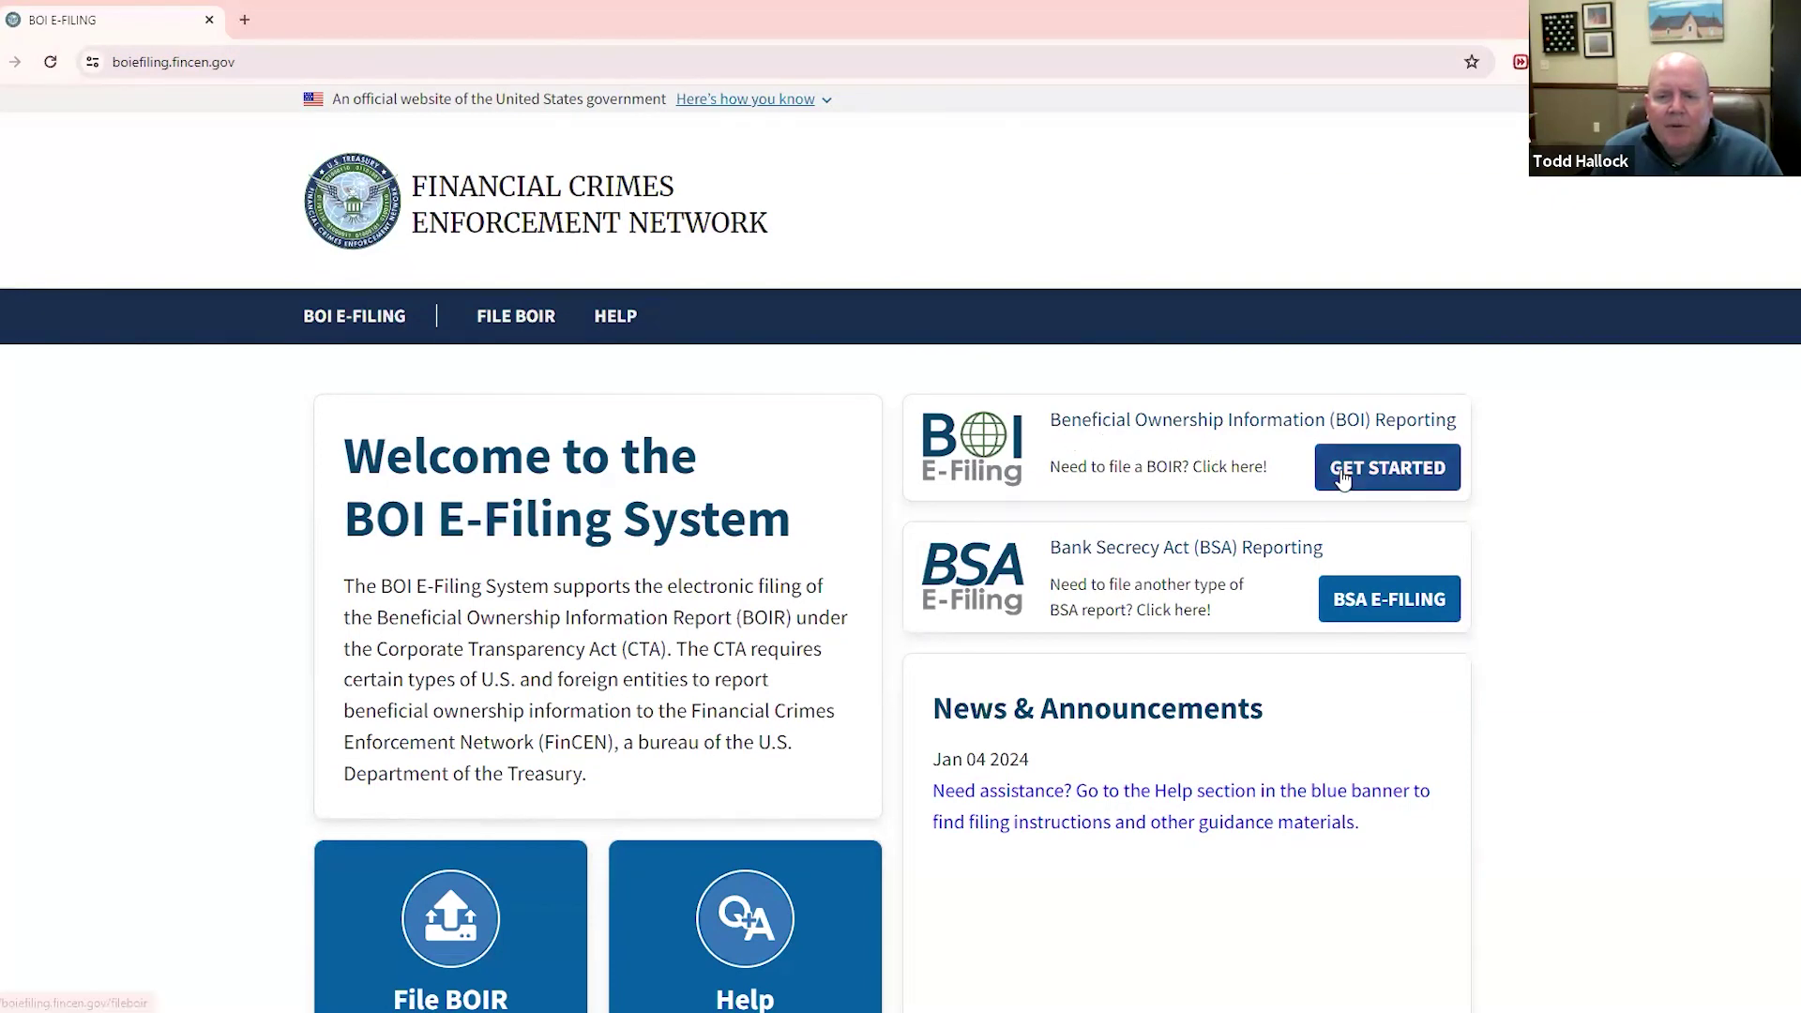
pyautogui.click(1387, 467)
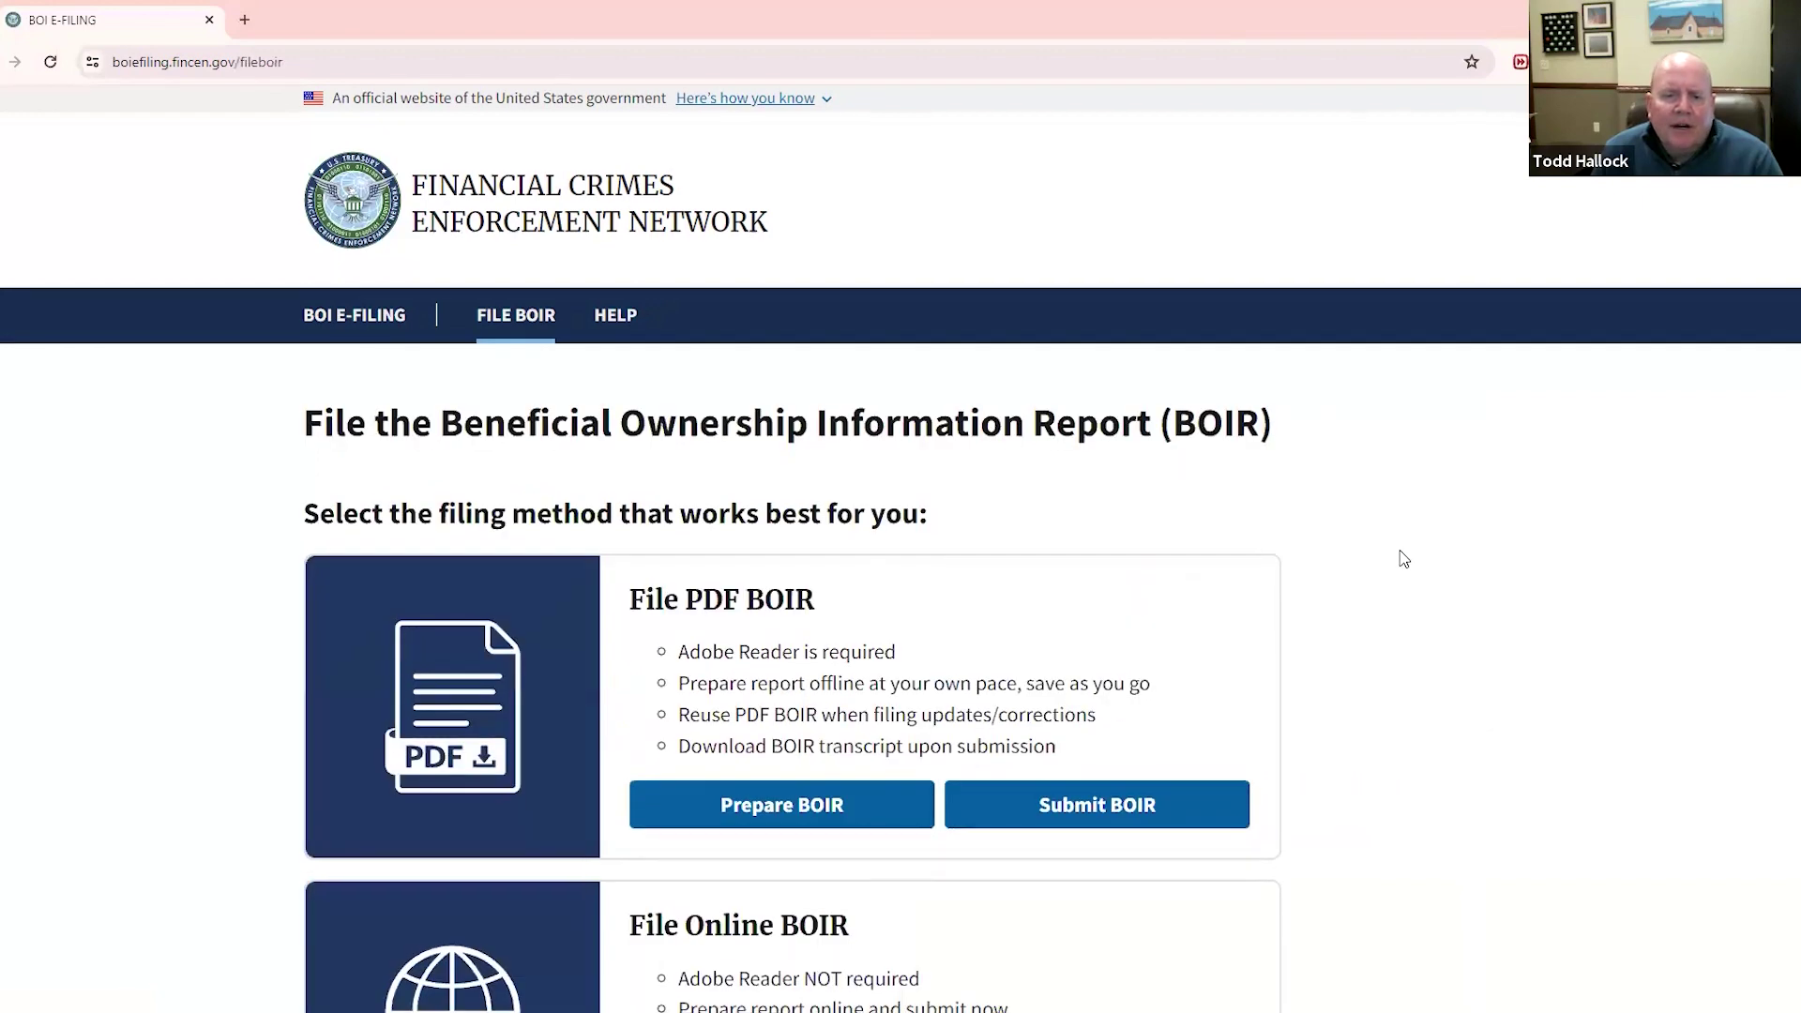
pyautogui.scroll(-3, 932, 422)
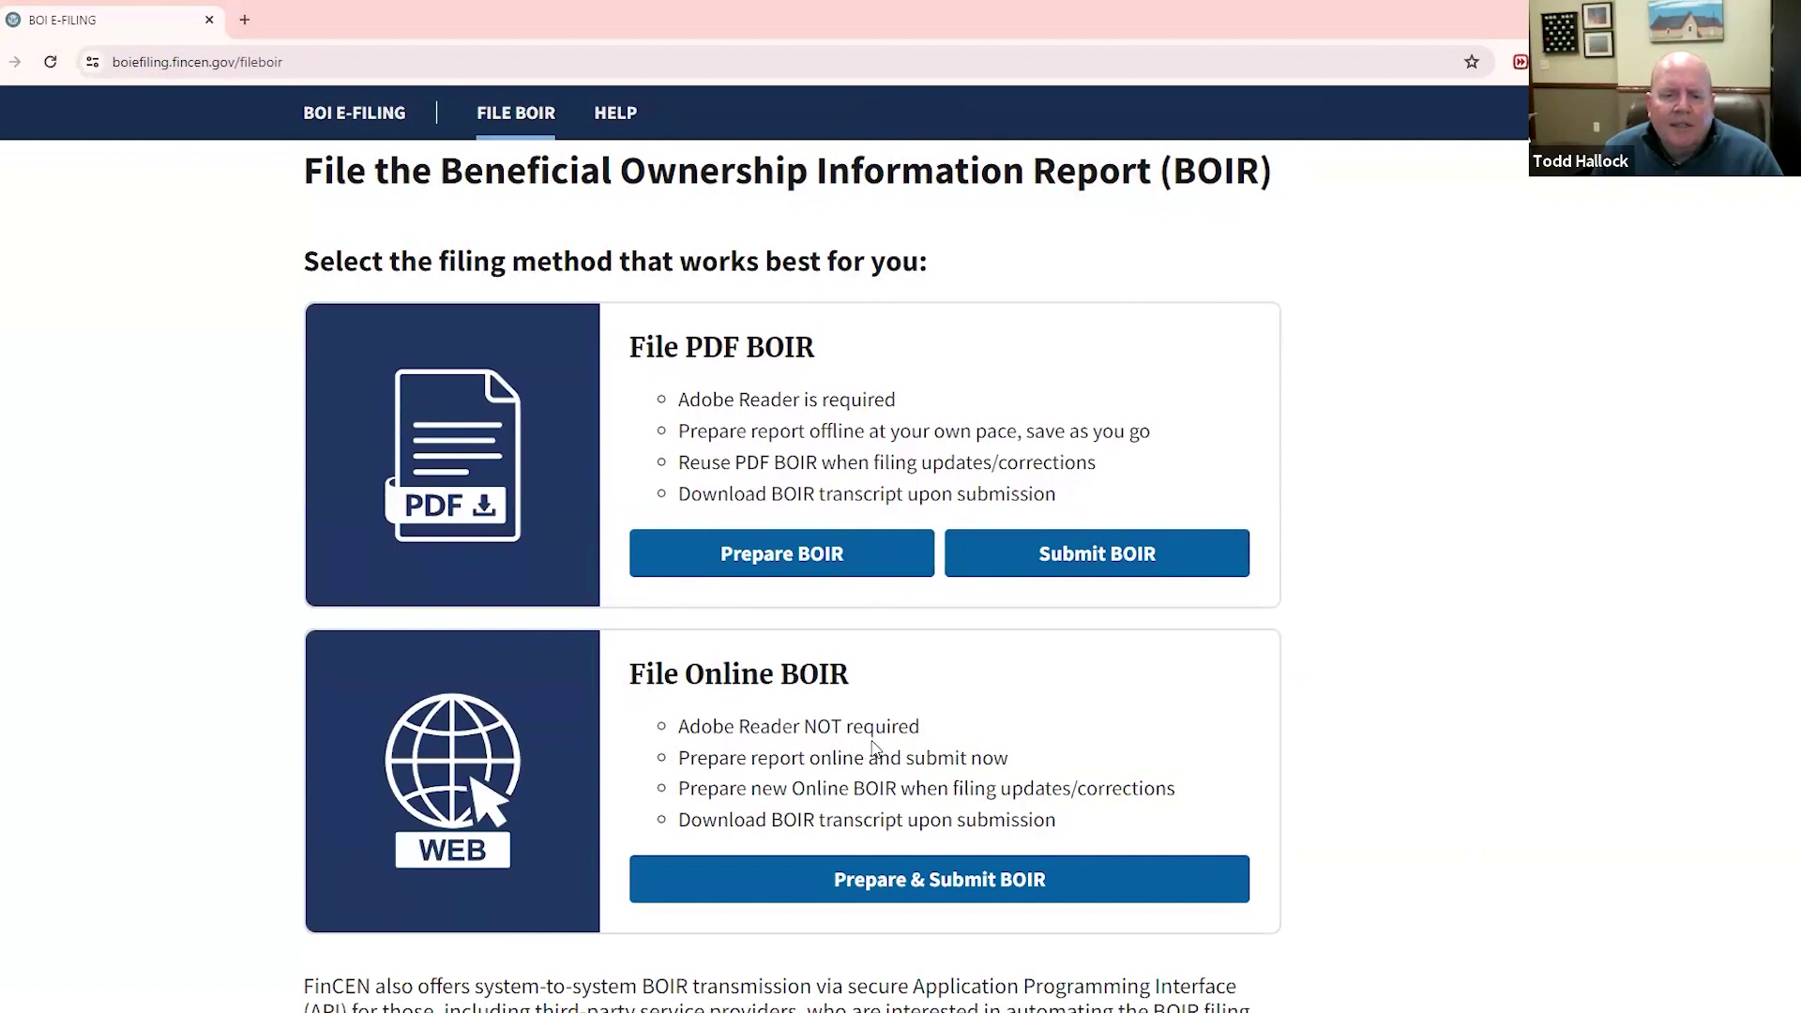
pyautogui.click(924, 884)
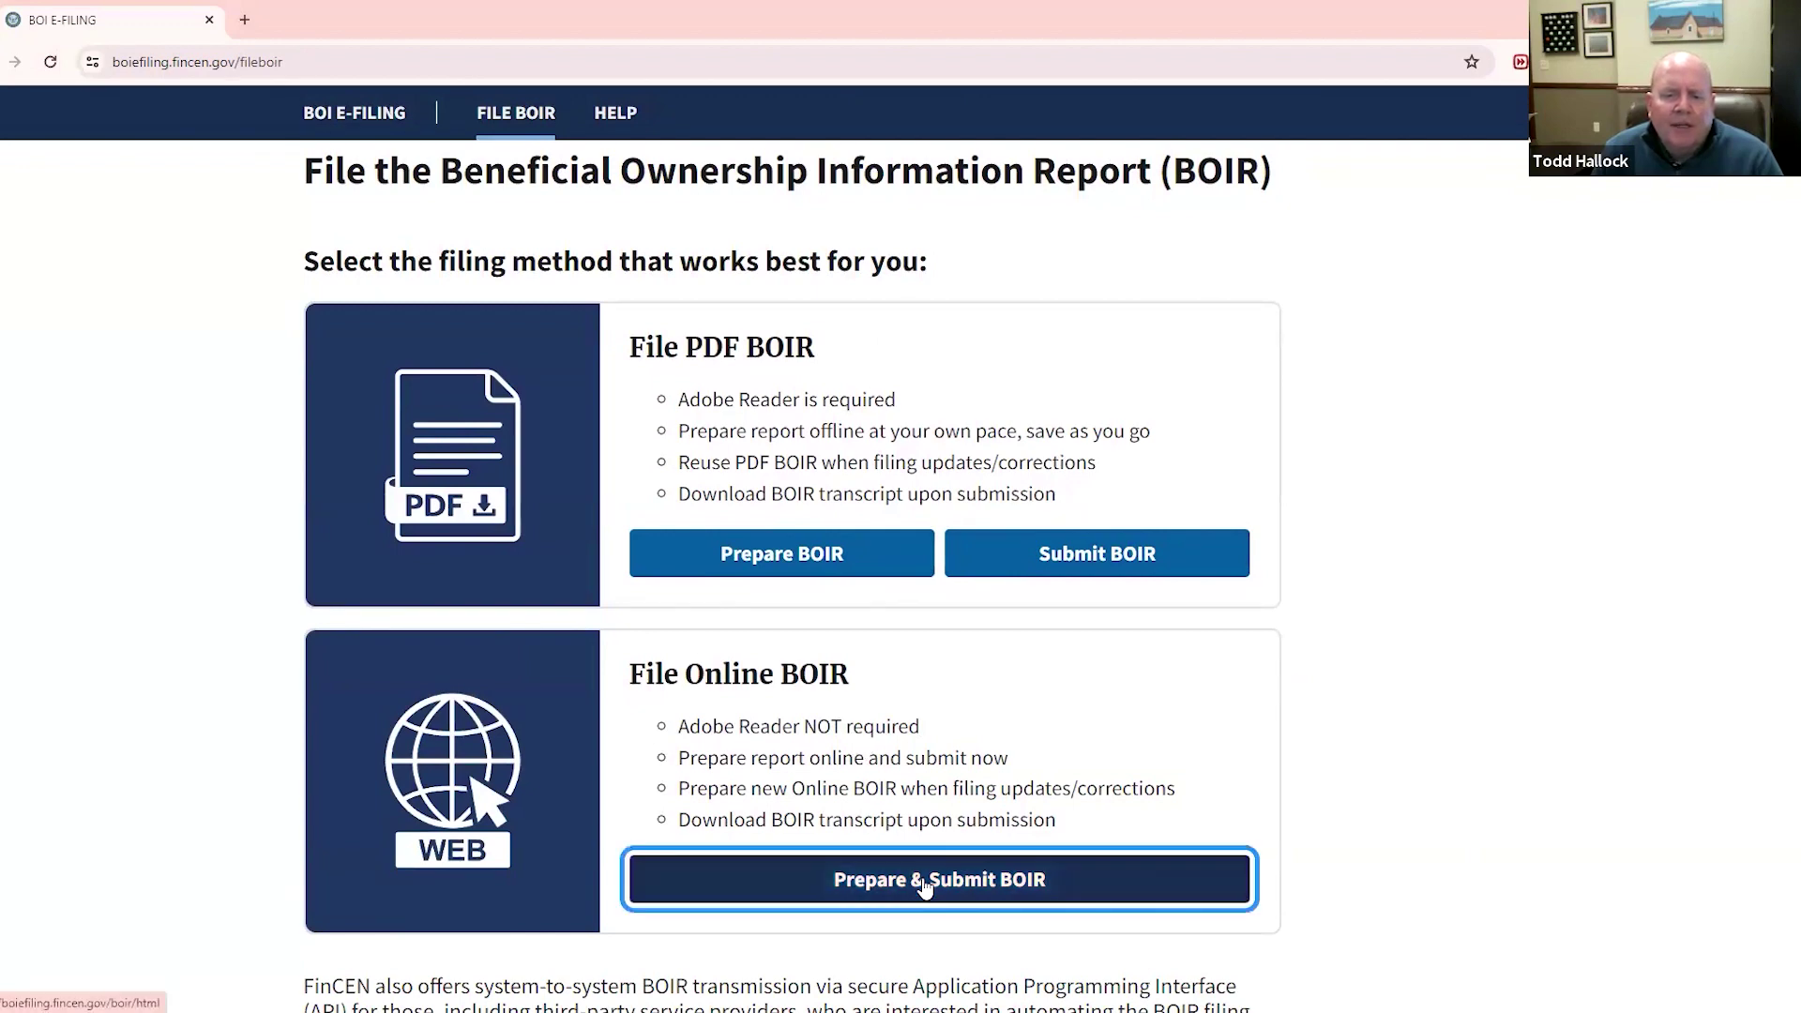
# - Accept the system warning, select 'a. Initial report', and continue to Part I Reporting Company Information
pyautogui.click(1088, 738)
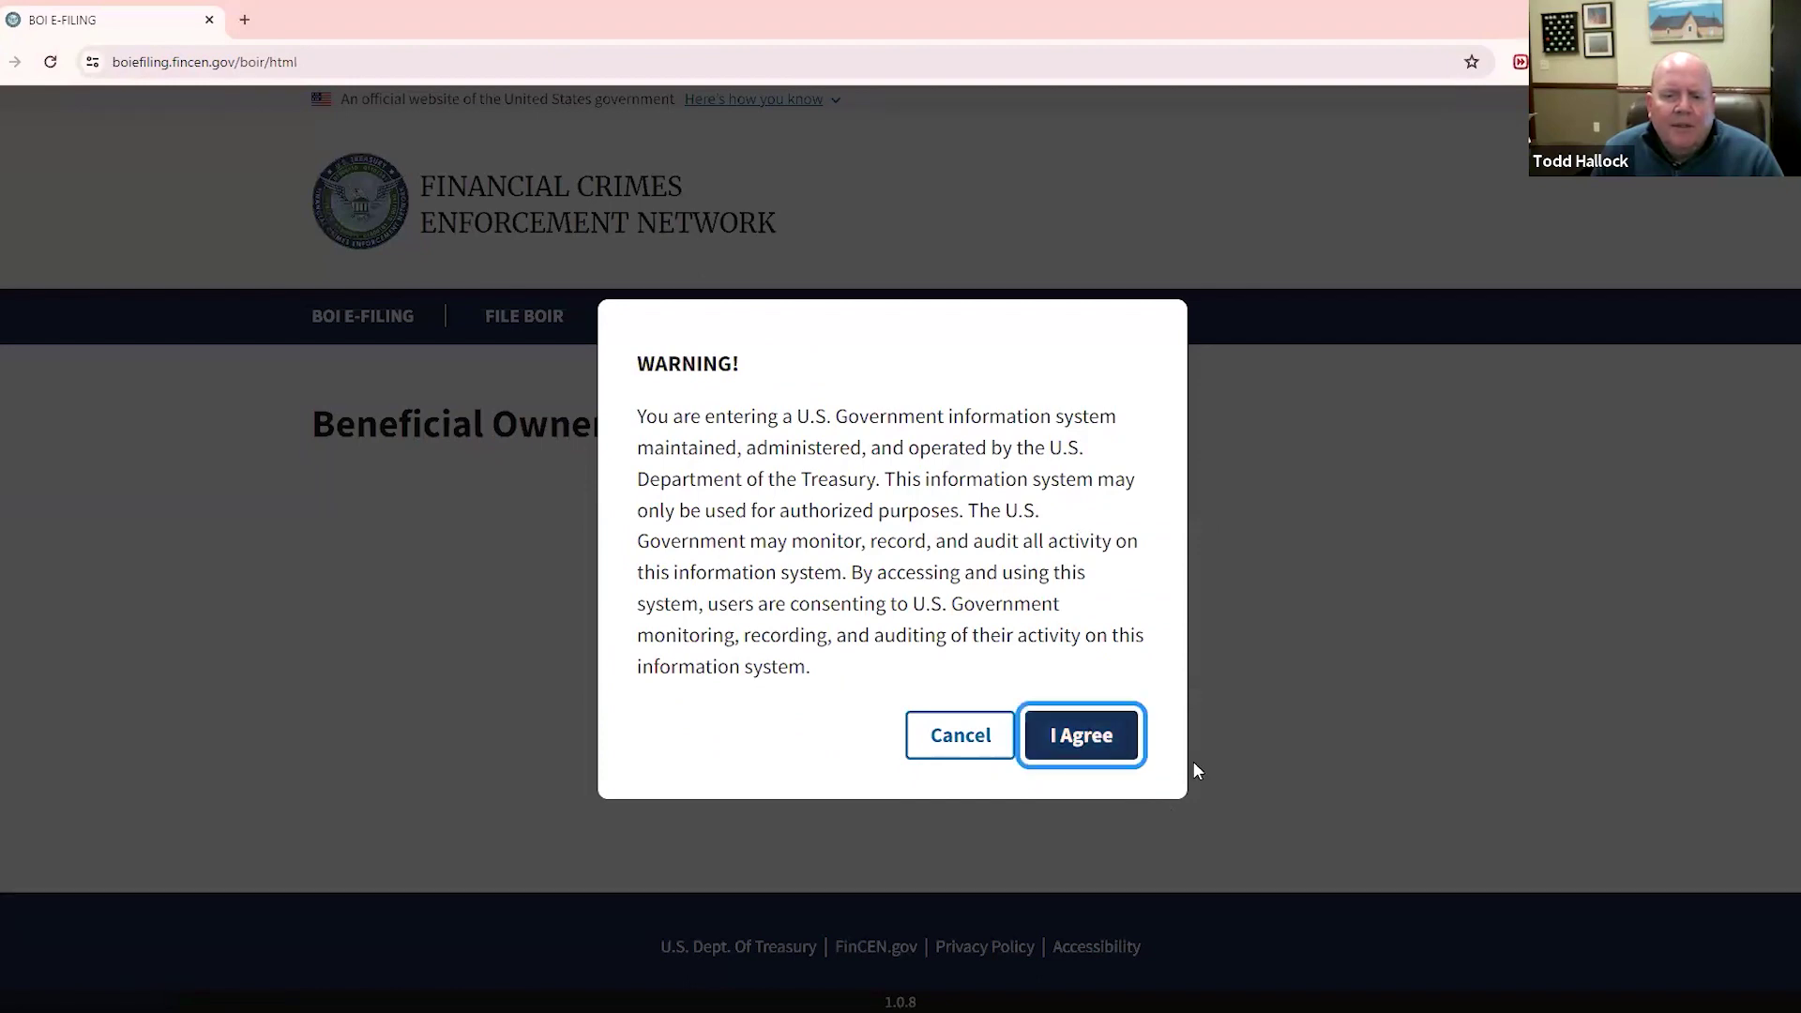
pyautogui.scroll(-3, 843, 759)
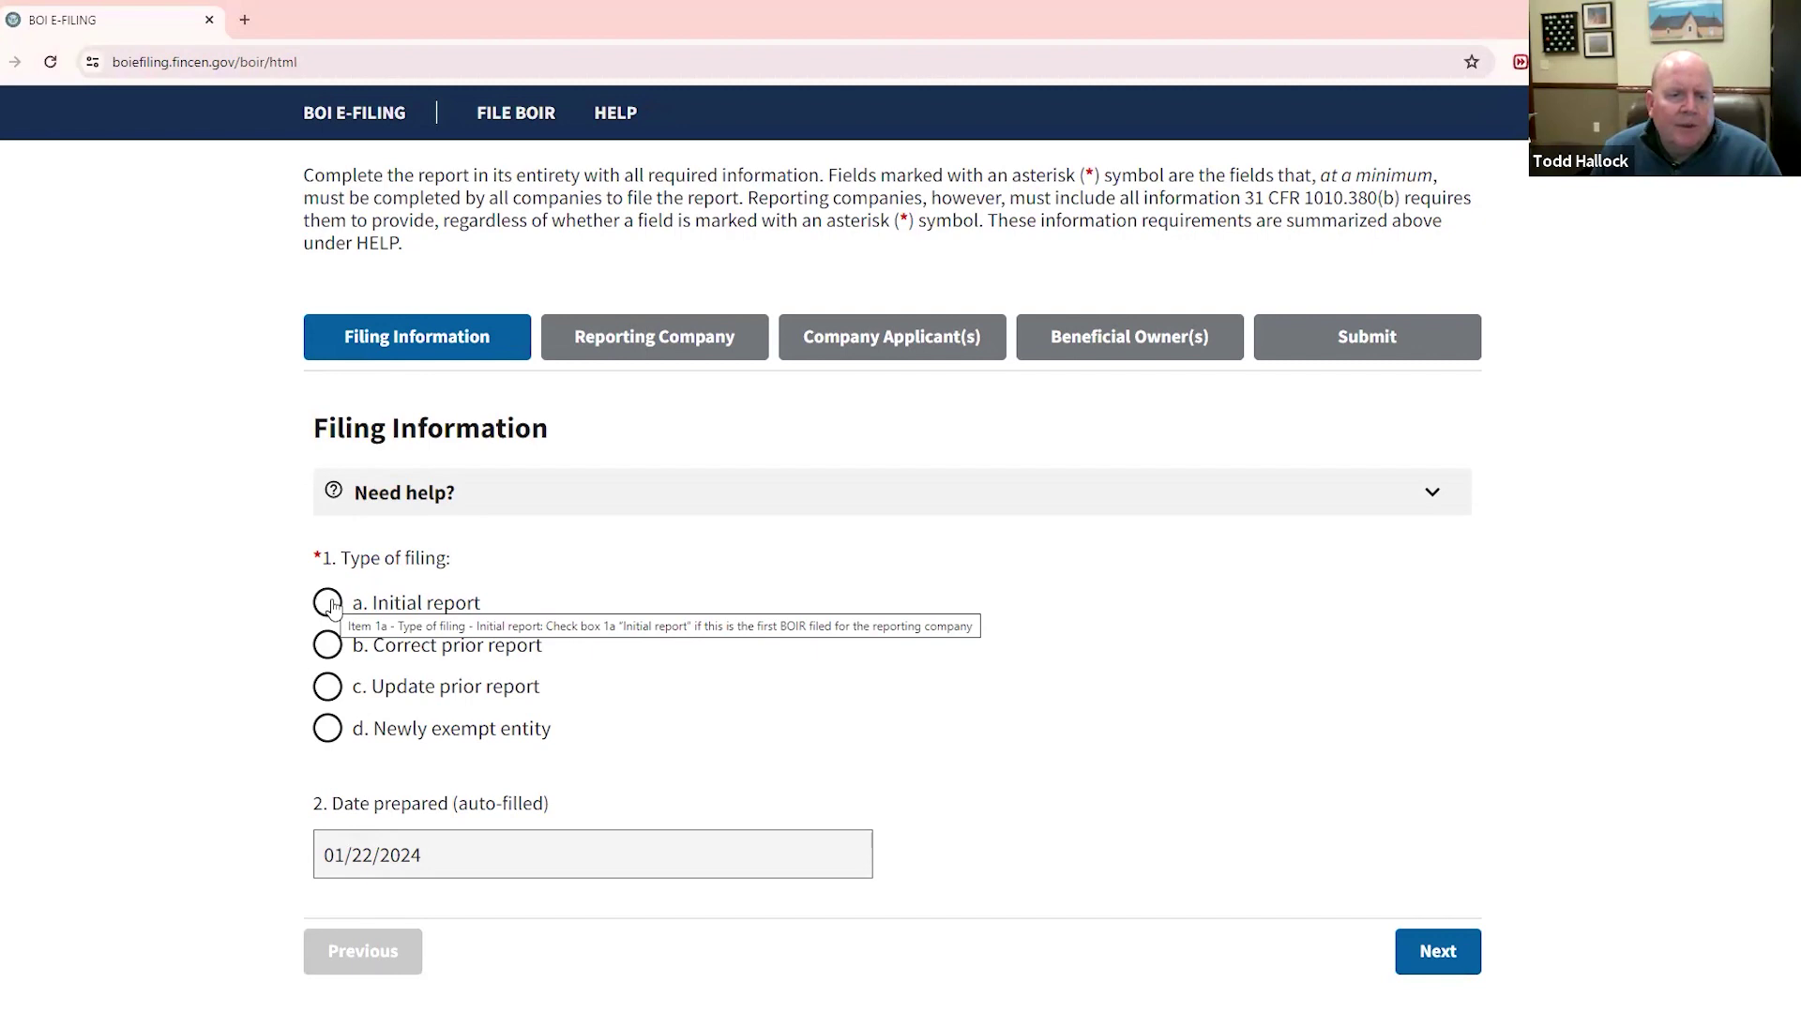
pyautogui.click(330, 605)
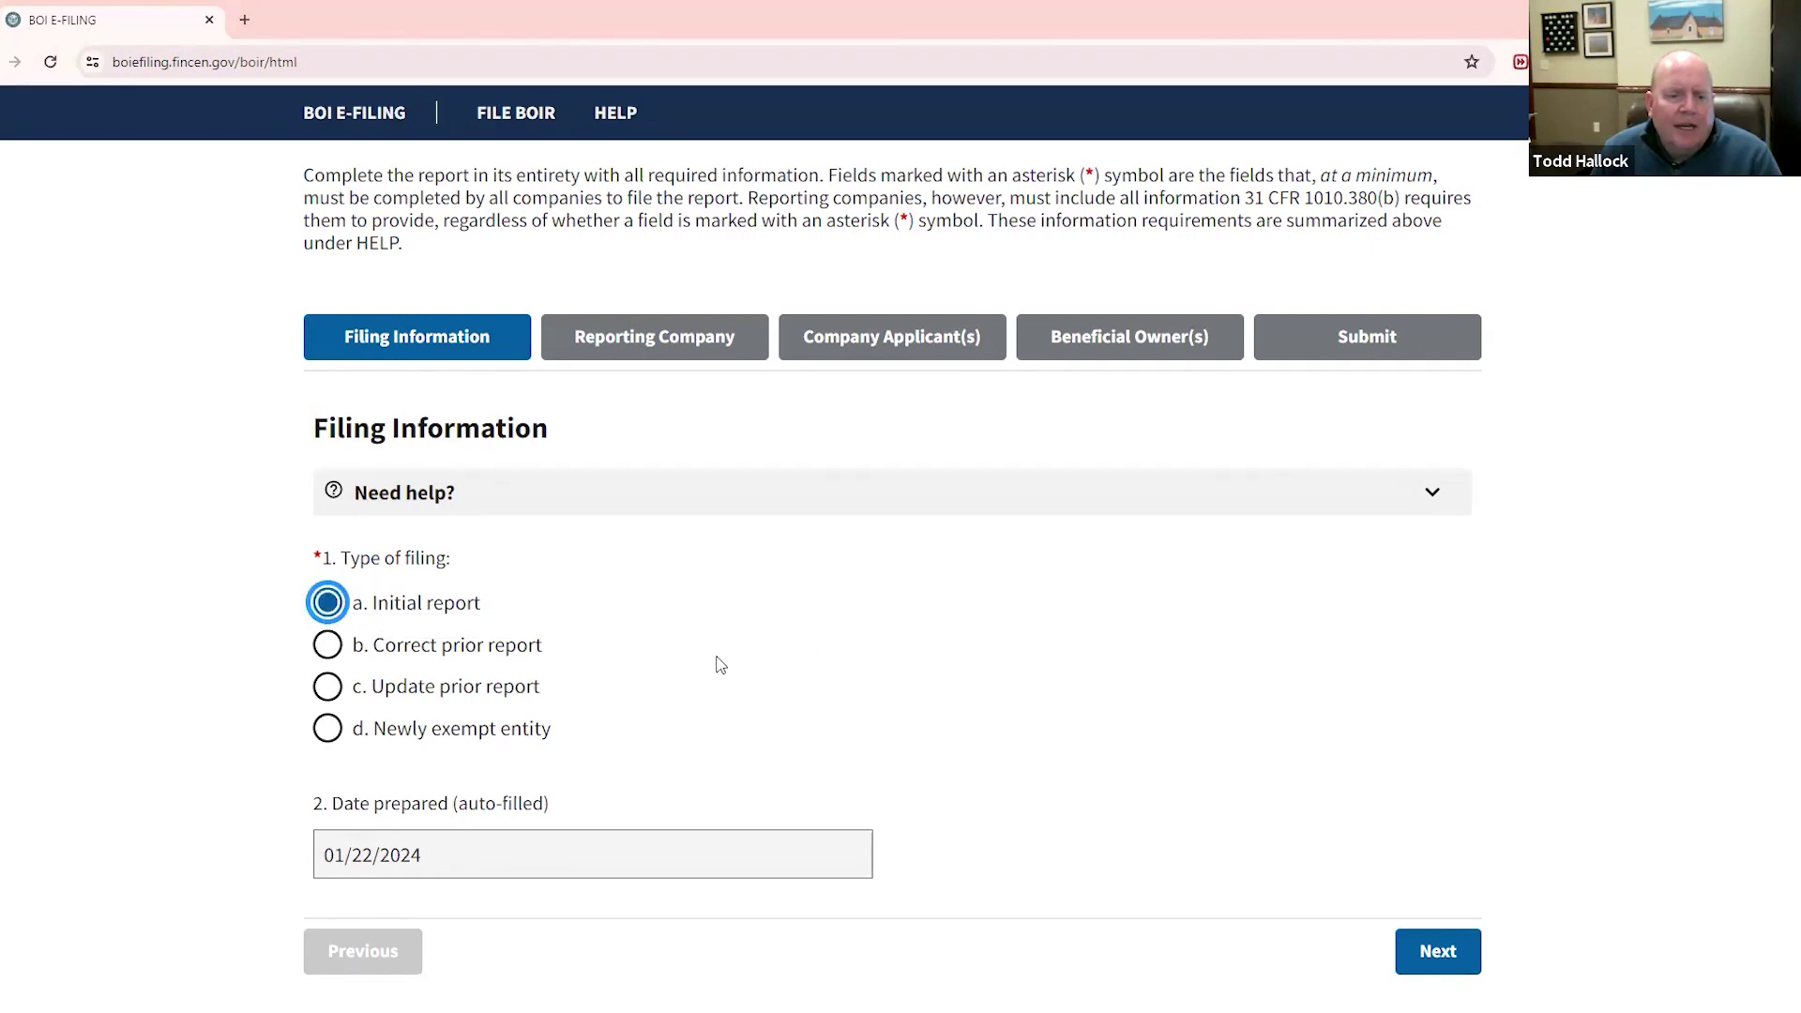
pyautogui.scroll(-2, 657, 666)
pyautogui.scroll(-4, 563, 671)
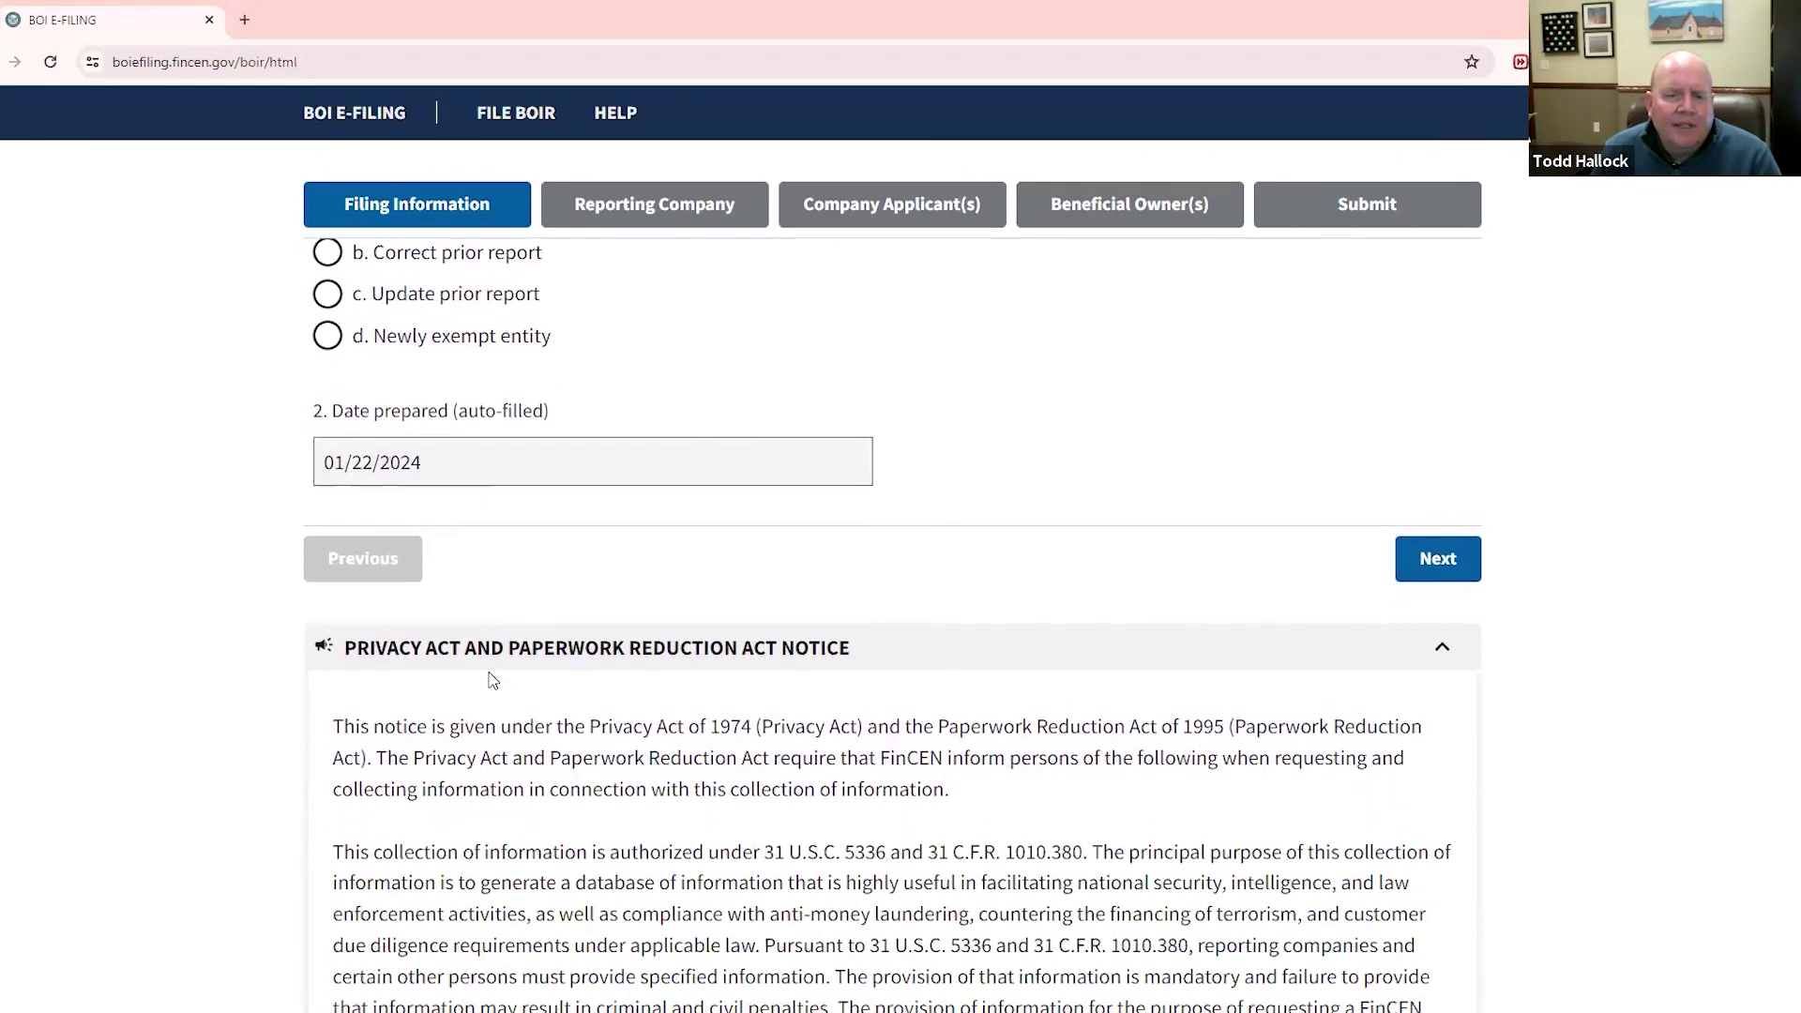
pyautogui.scroll(-3, 736, 664)
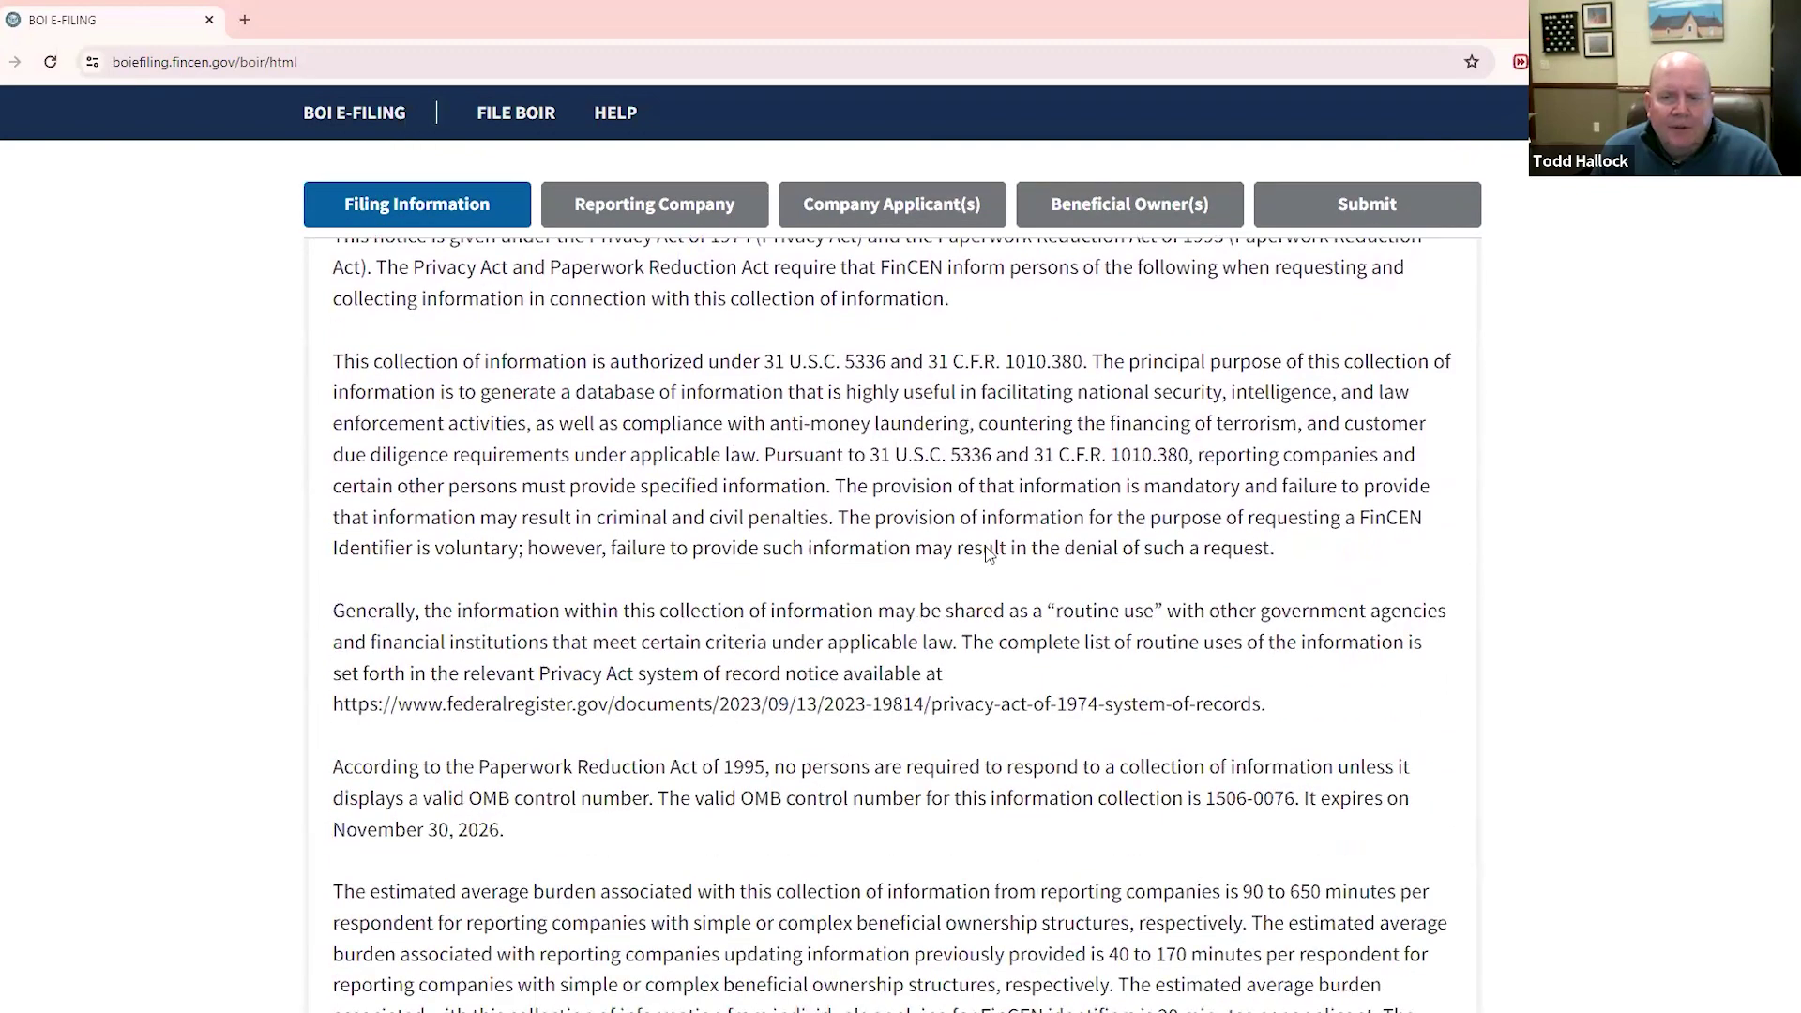
pyautogui.scroll(5, 1126, 610)
pyautogui.click(1427, 563)
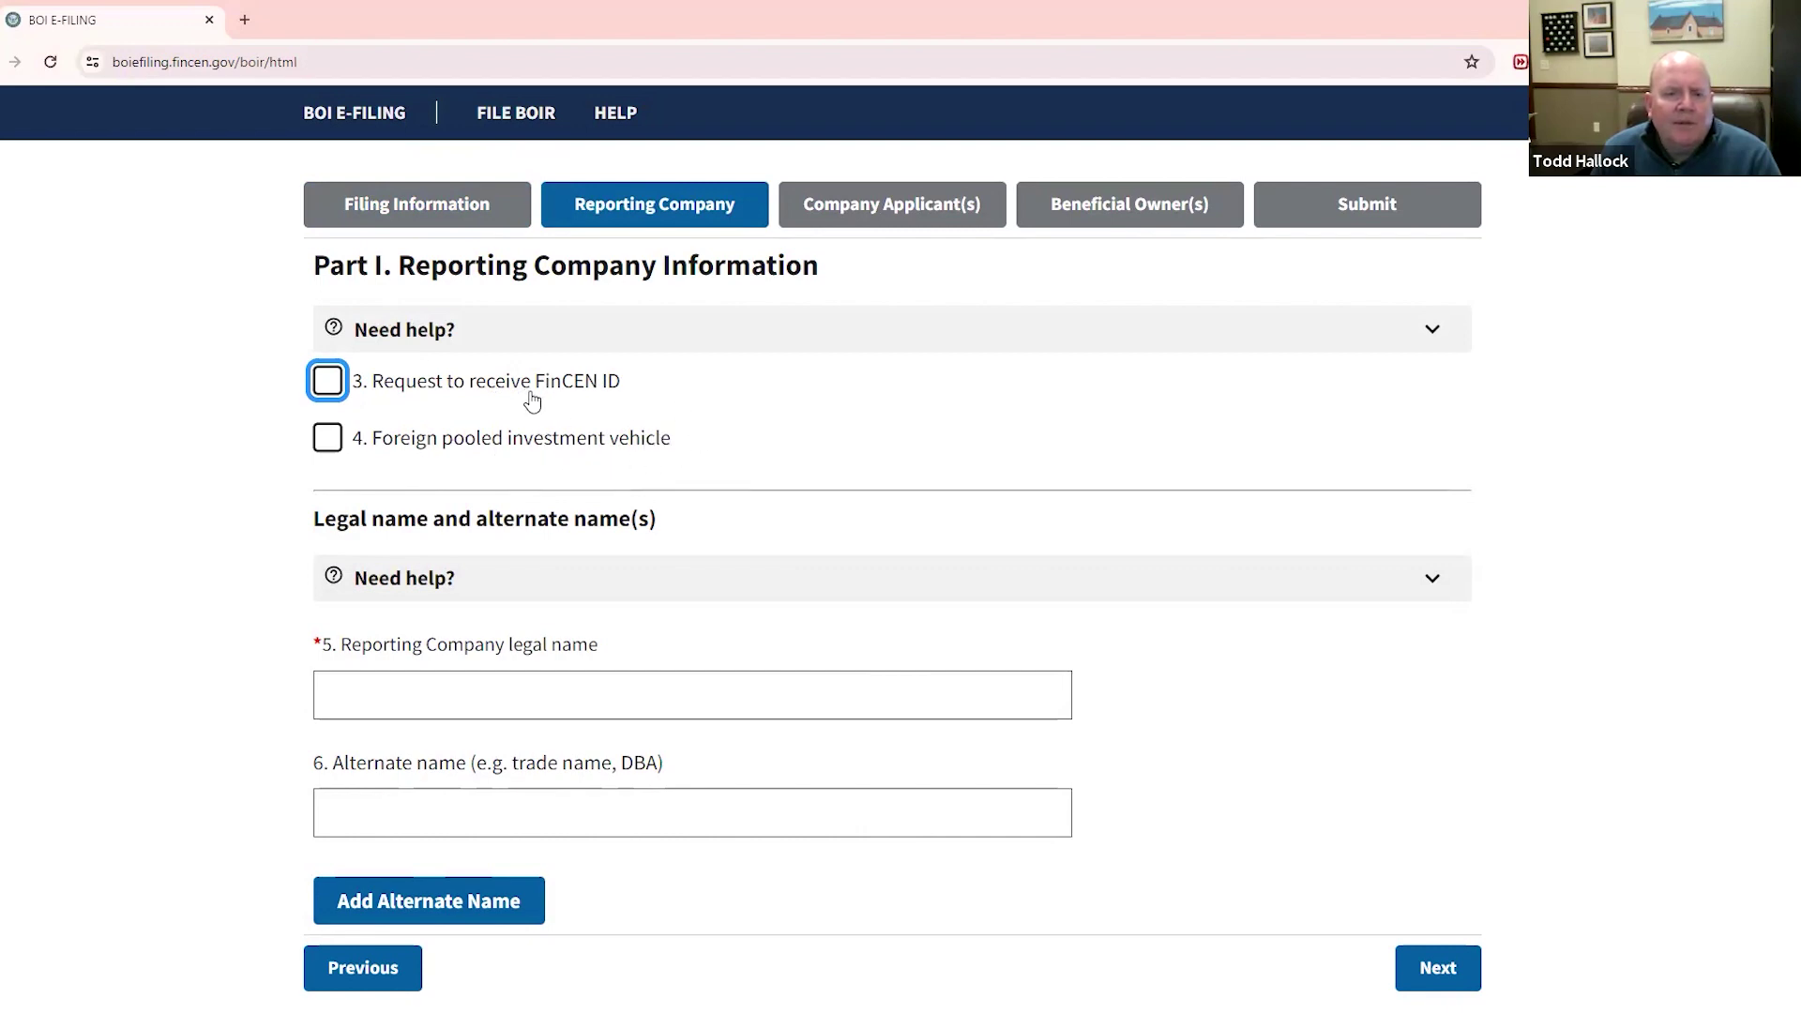
# - Choose EIN as the reporting company's Tax Identification type under Form of identification
pyautogui.scroll(-1, 775, 525)
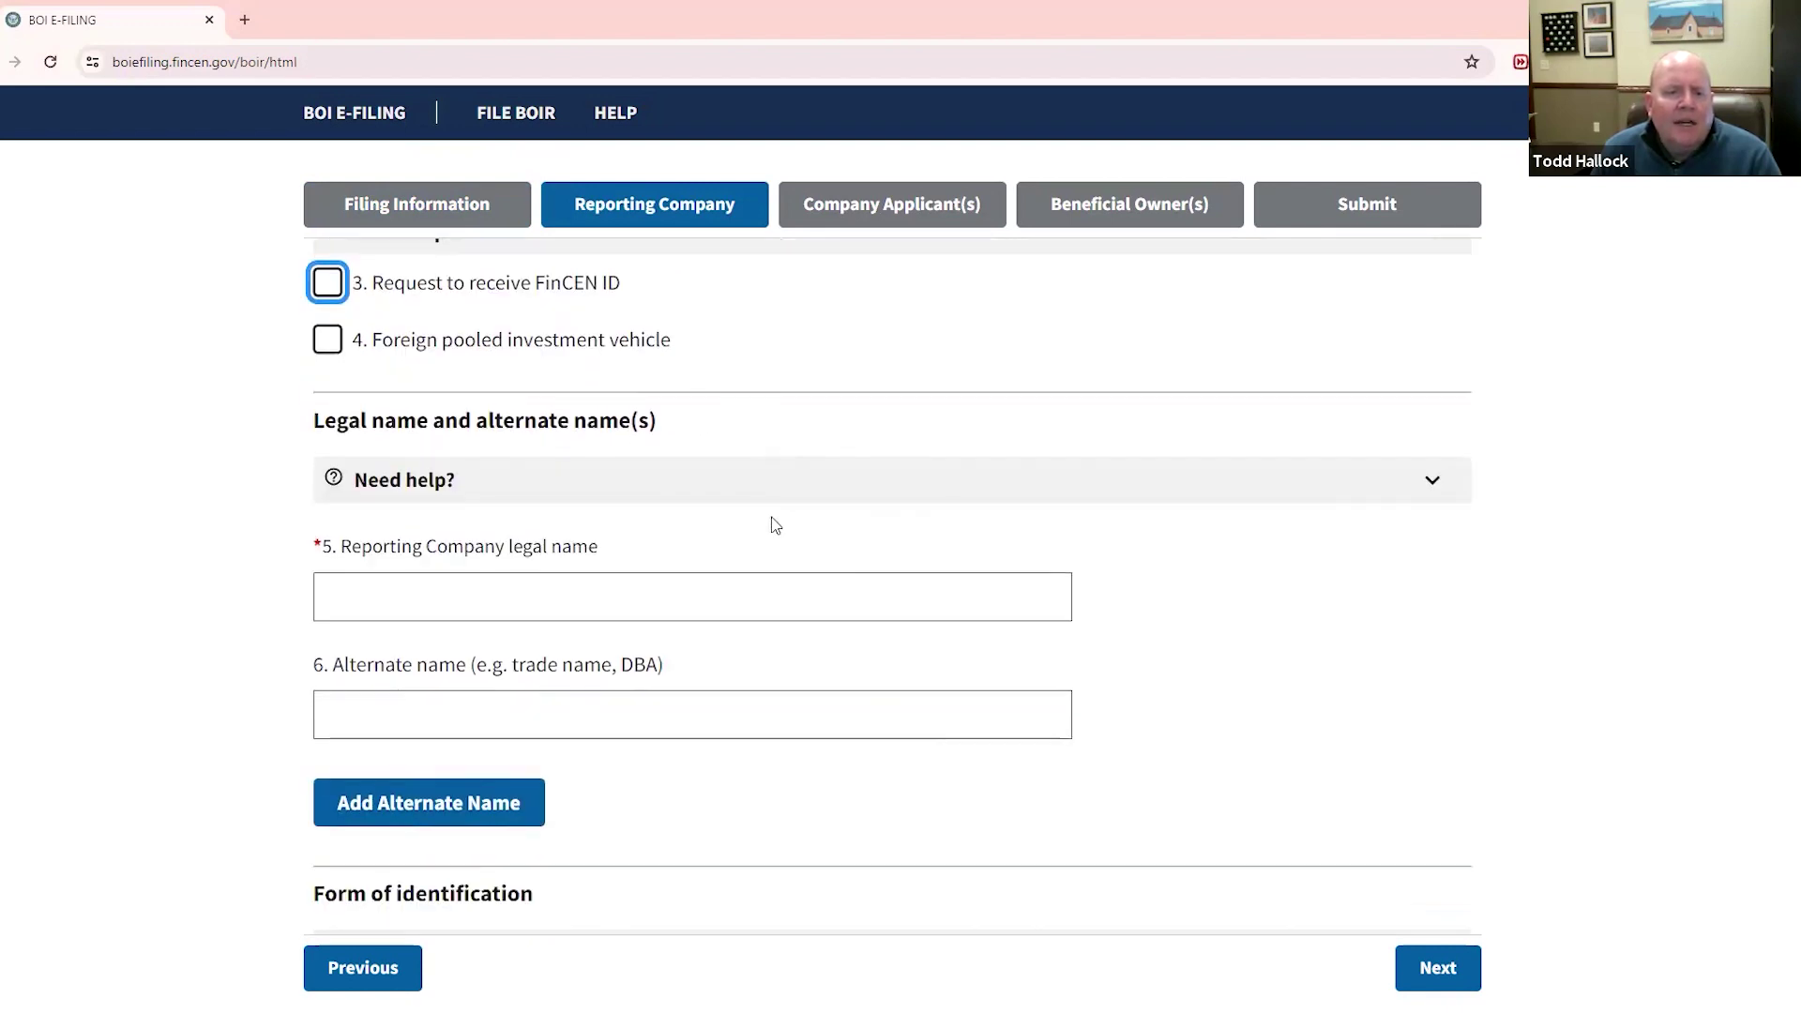
pyautogui.scroll(-1, 775, 525)
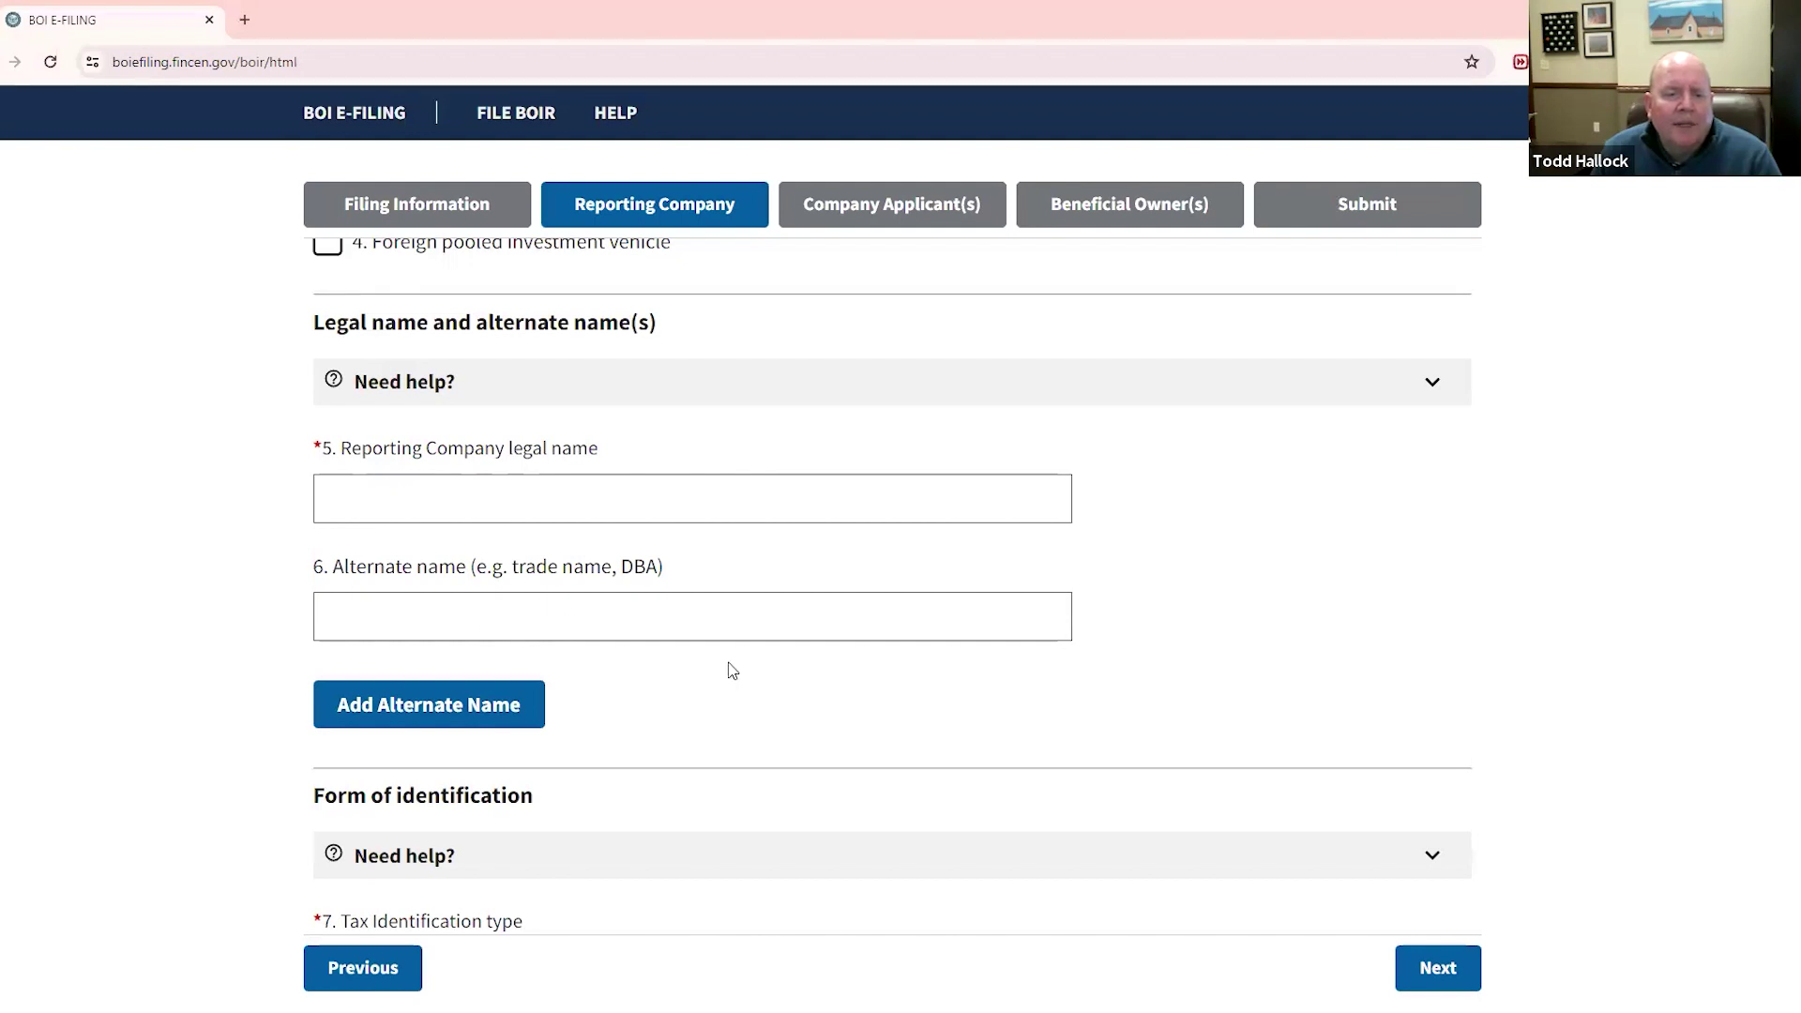
pyautogui.scroll(-4, 733, 670)
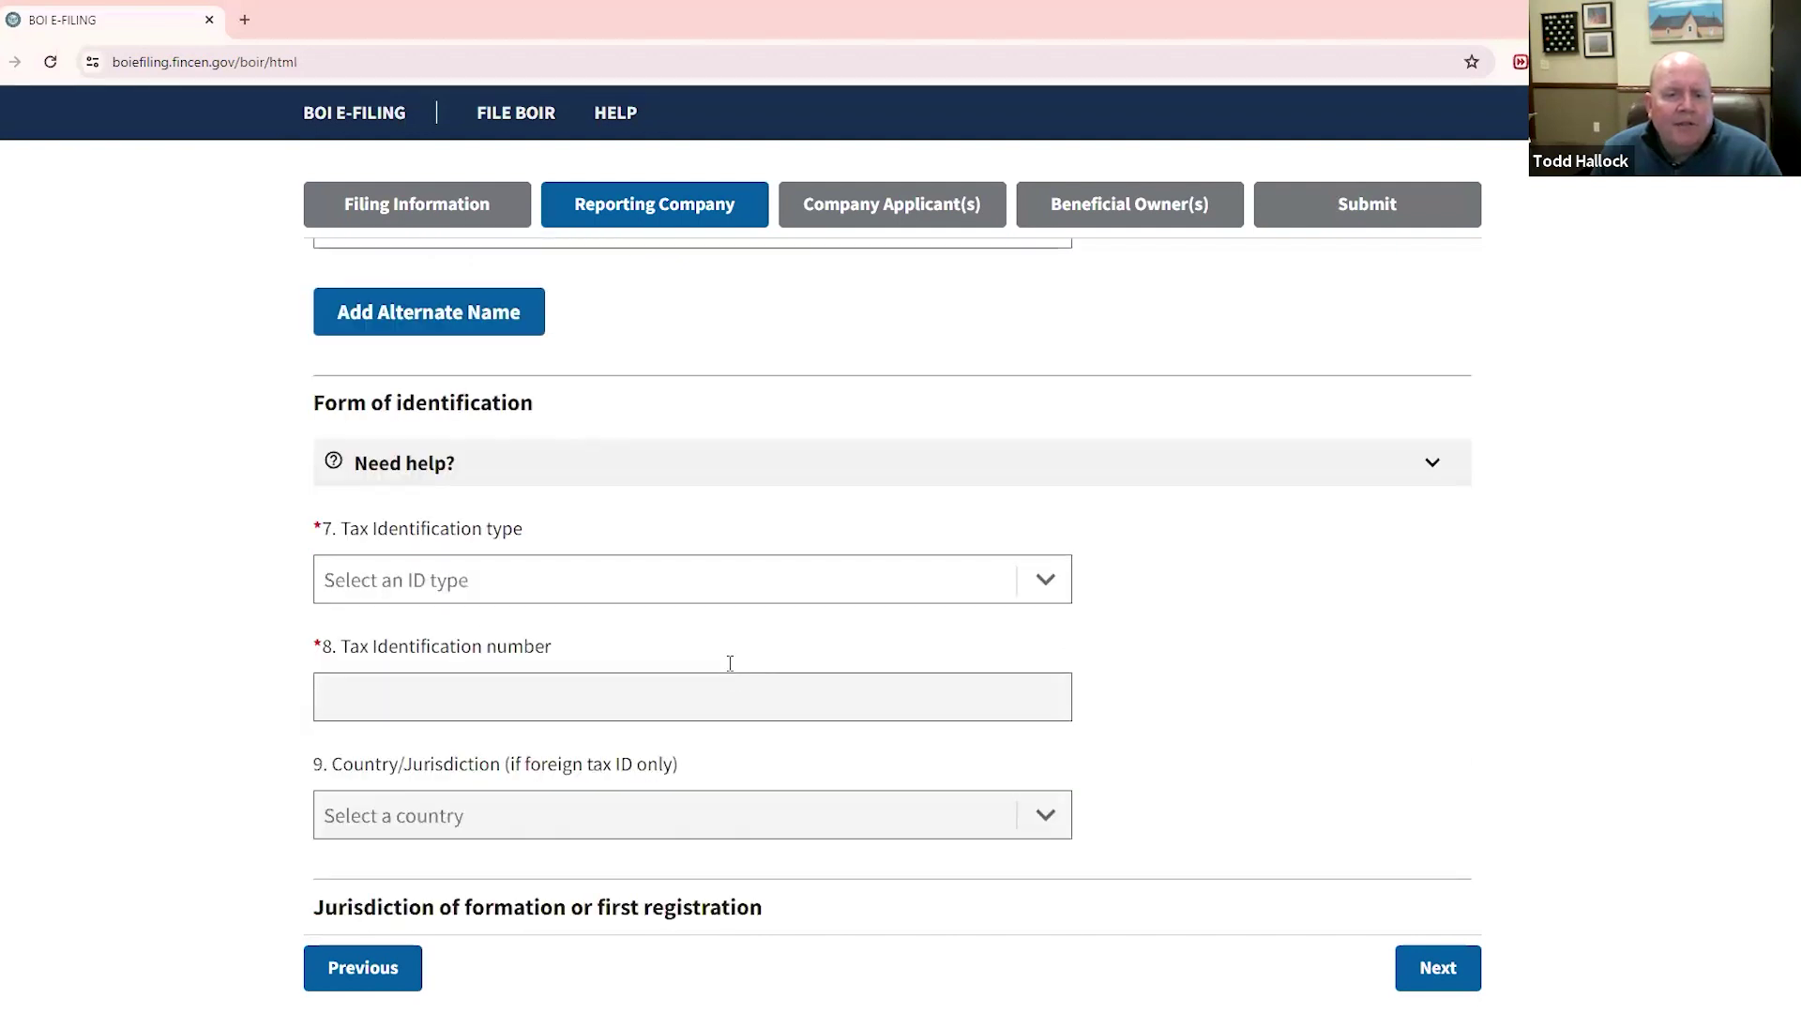
pyautogui.click(1044, 586)
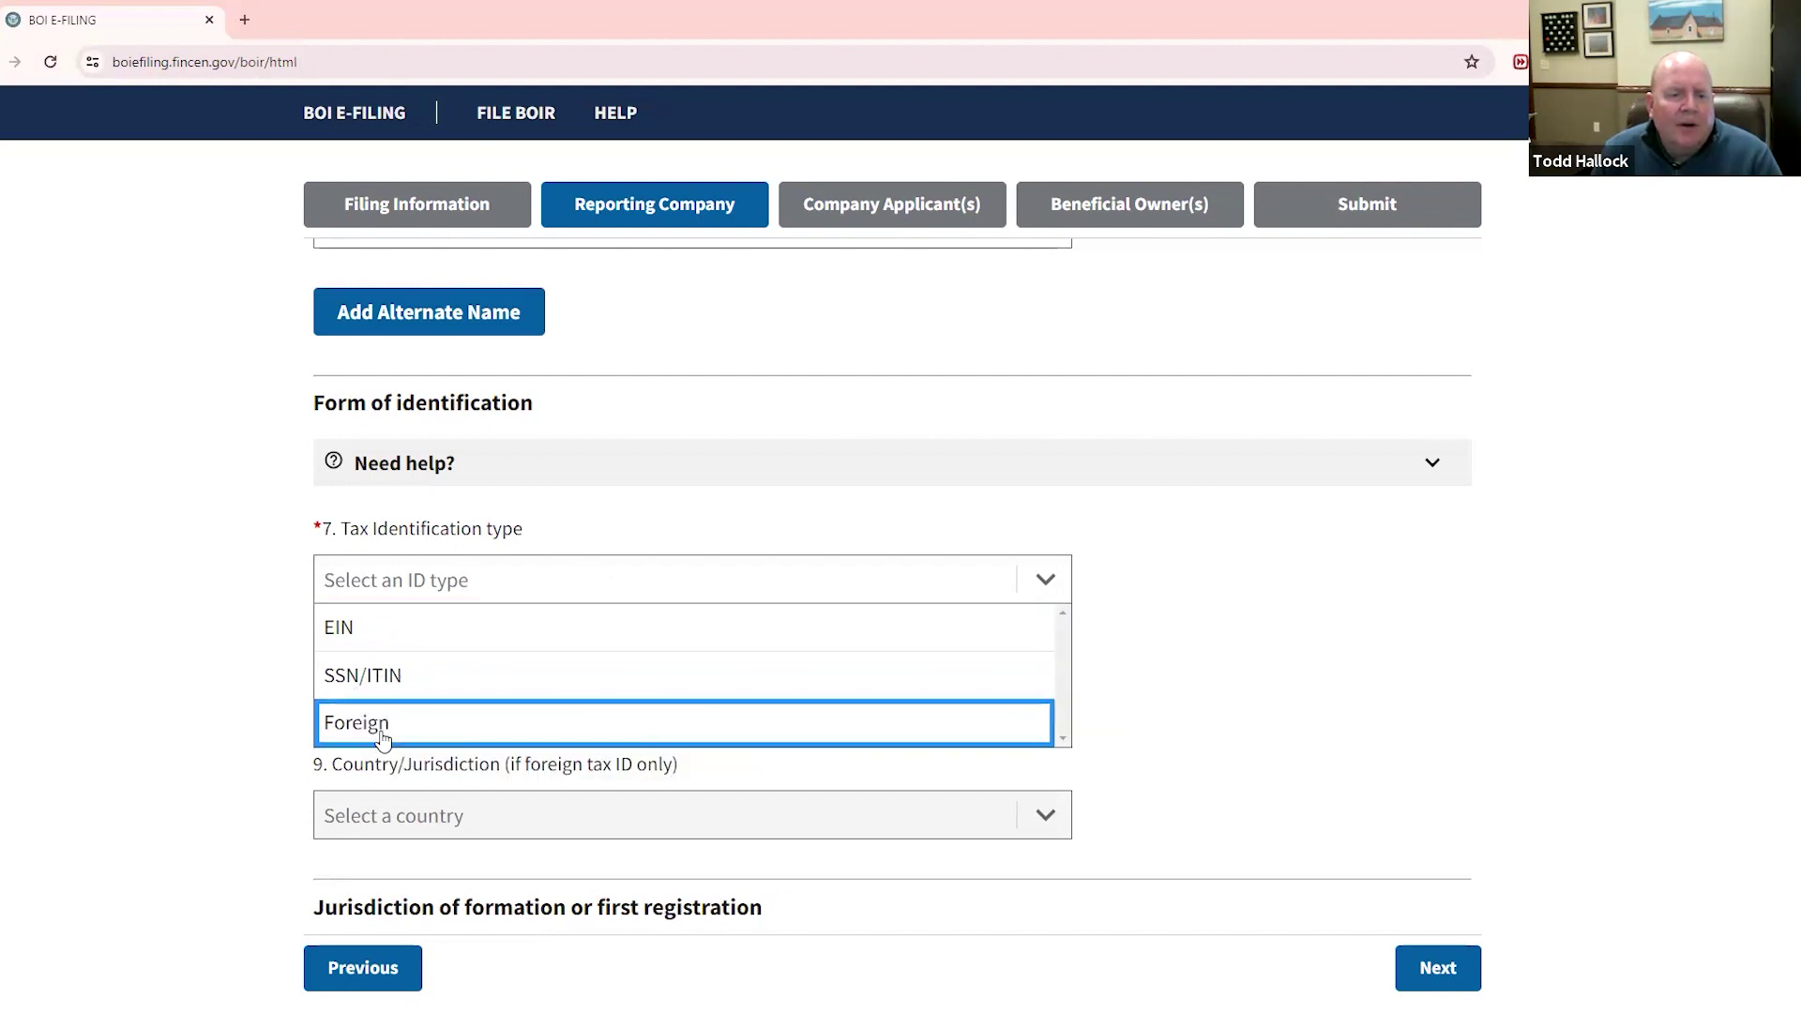
pyautogui.press('Escape')
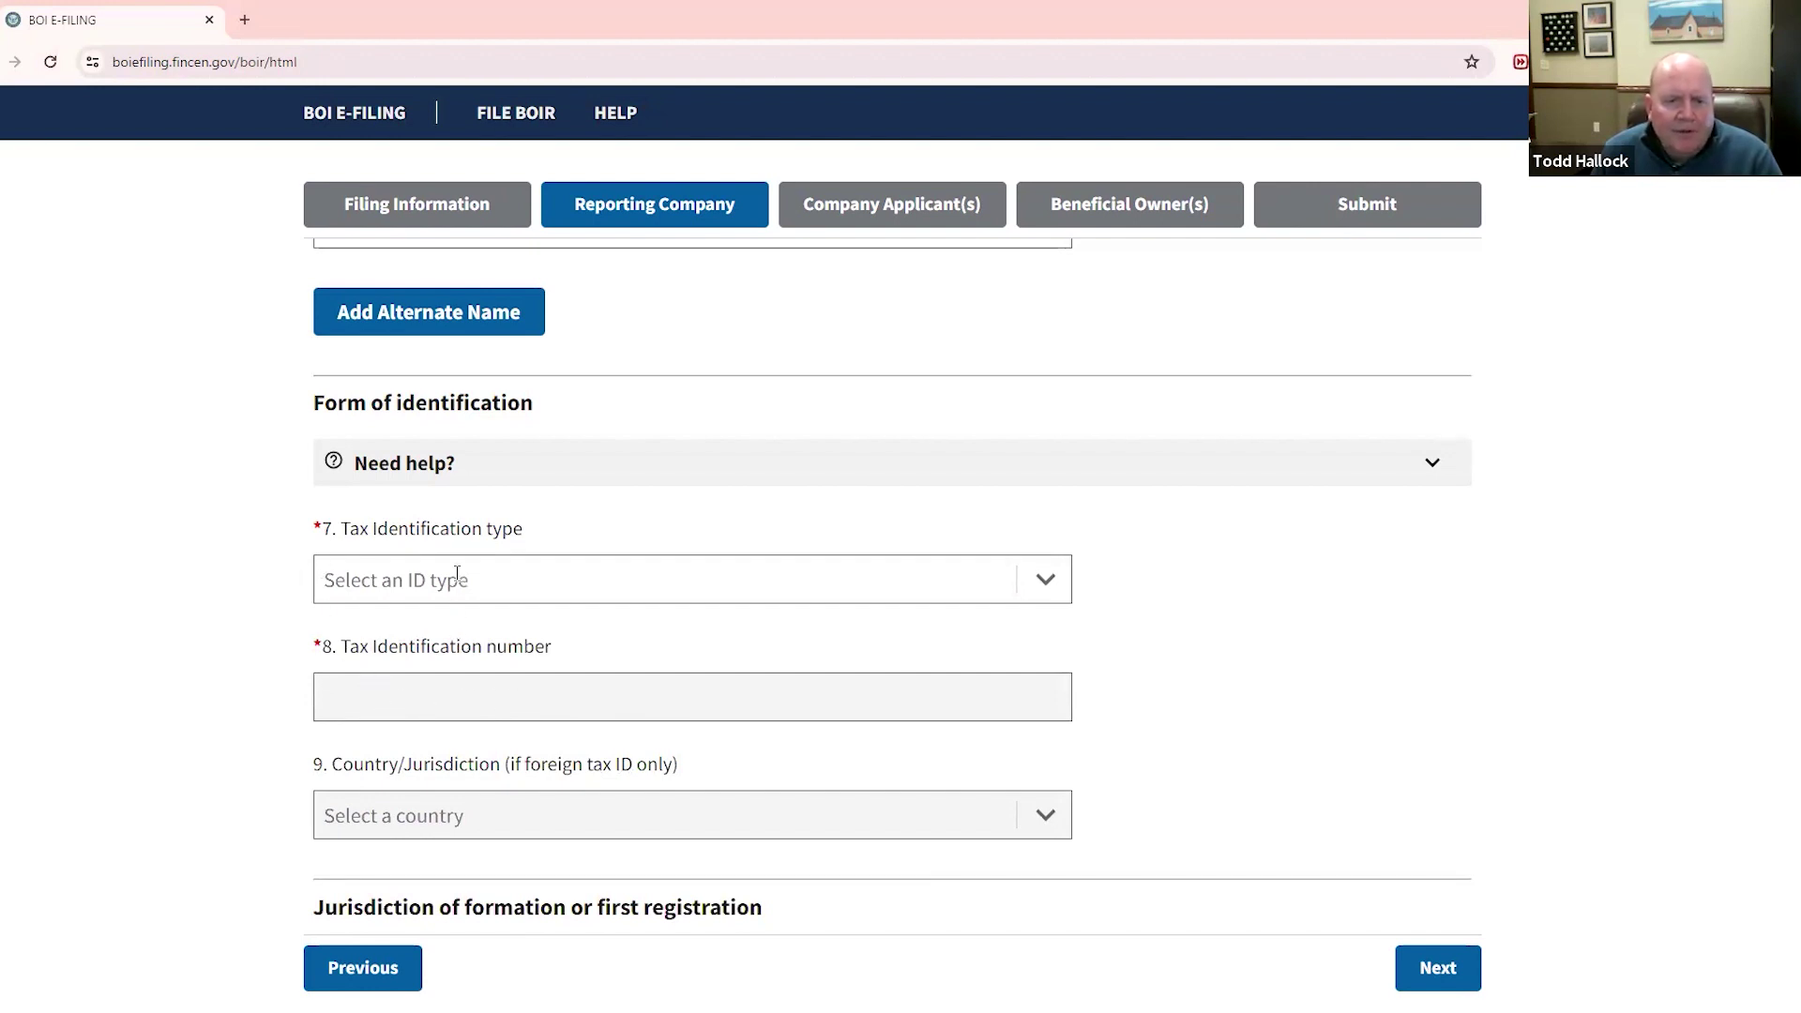
pyautogui.click(1046, 578)
pyautogui.click(427, 629)
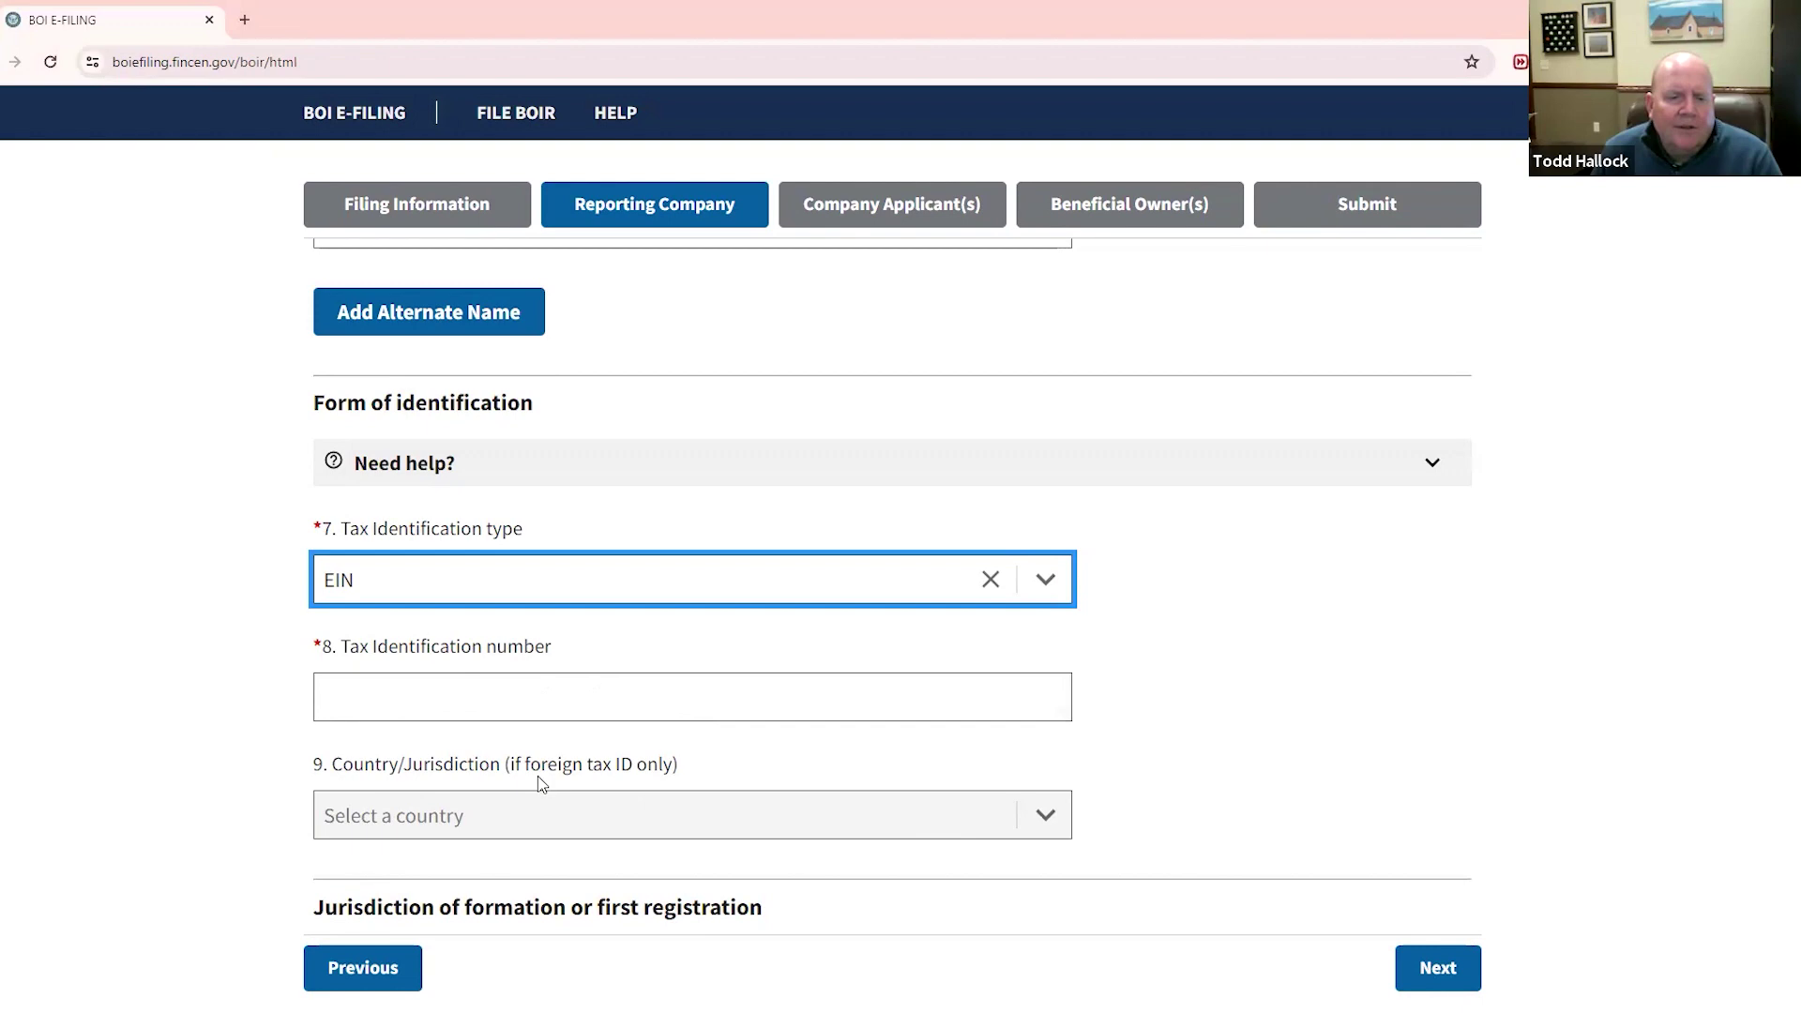
# - Set country of formation to United States of America and state of formation to Alabama
pyautogui.scroll(-4, 538, 778)
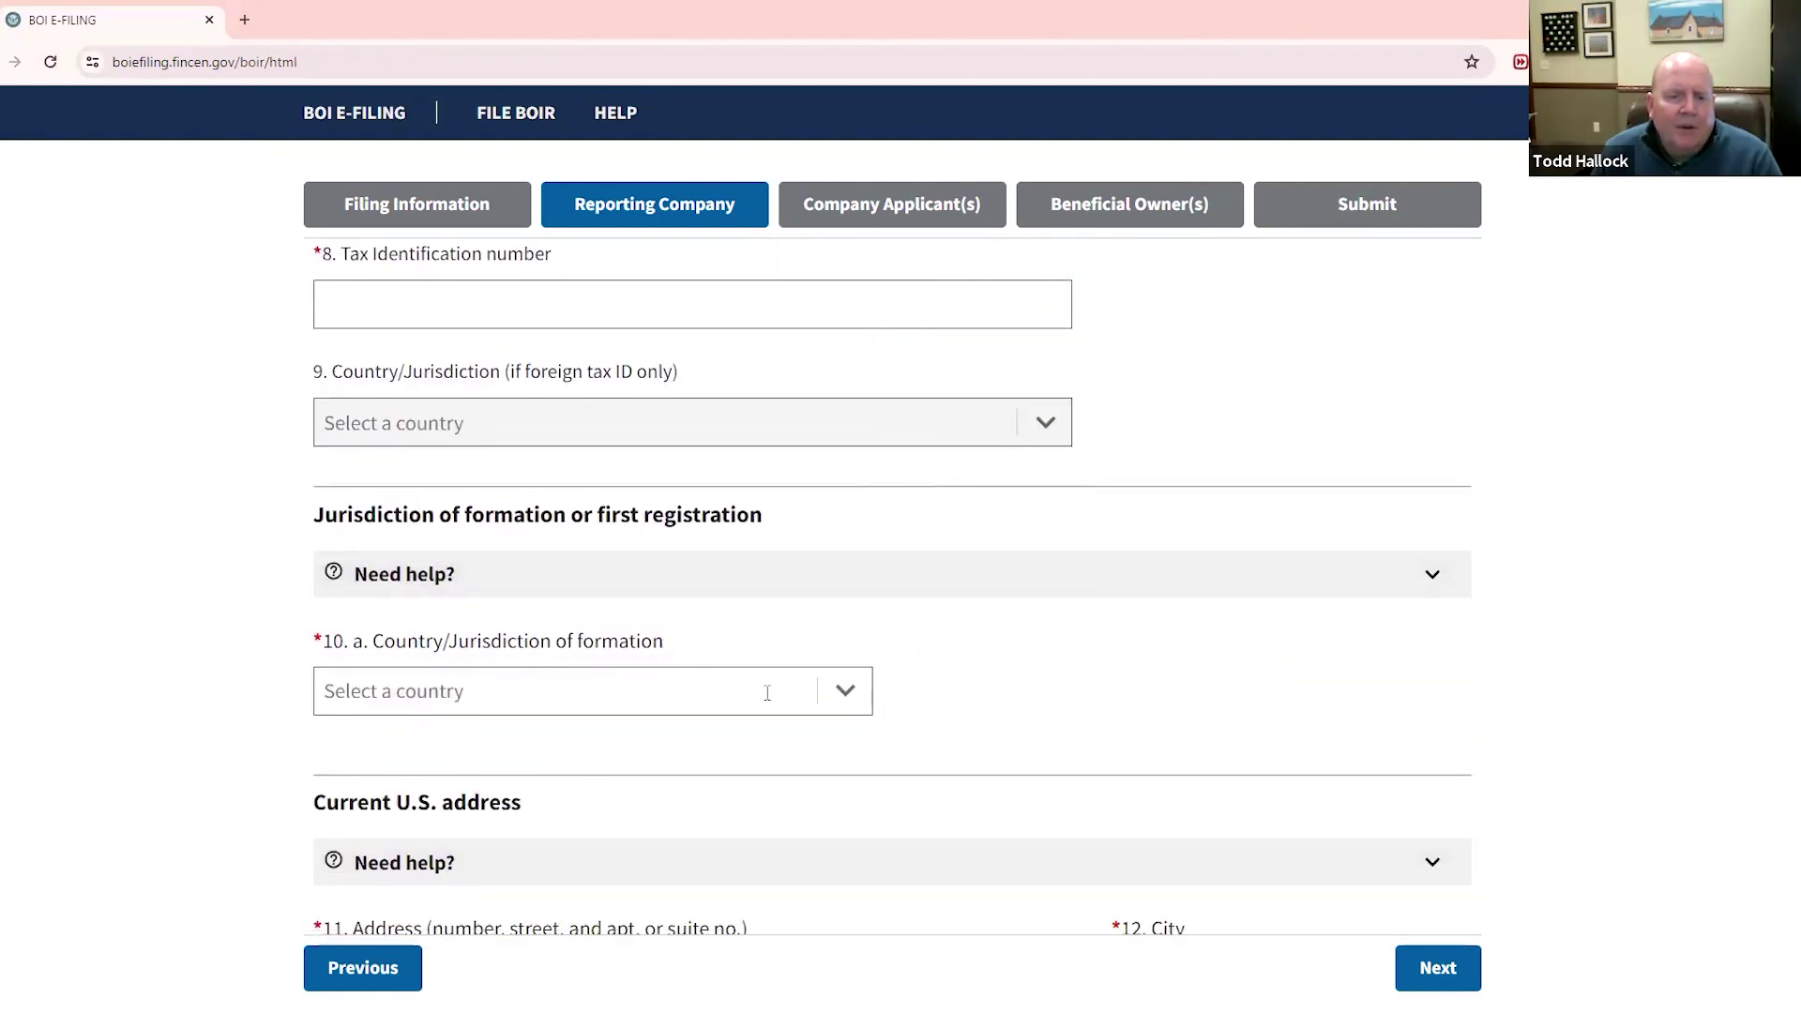
pyautogui.click(846, 690)
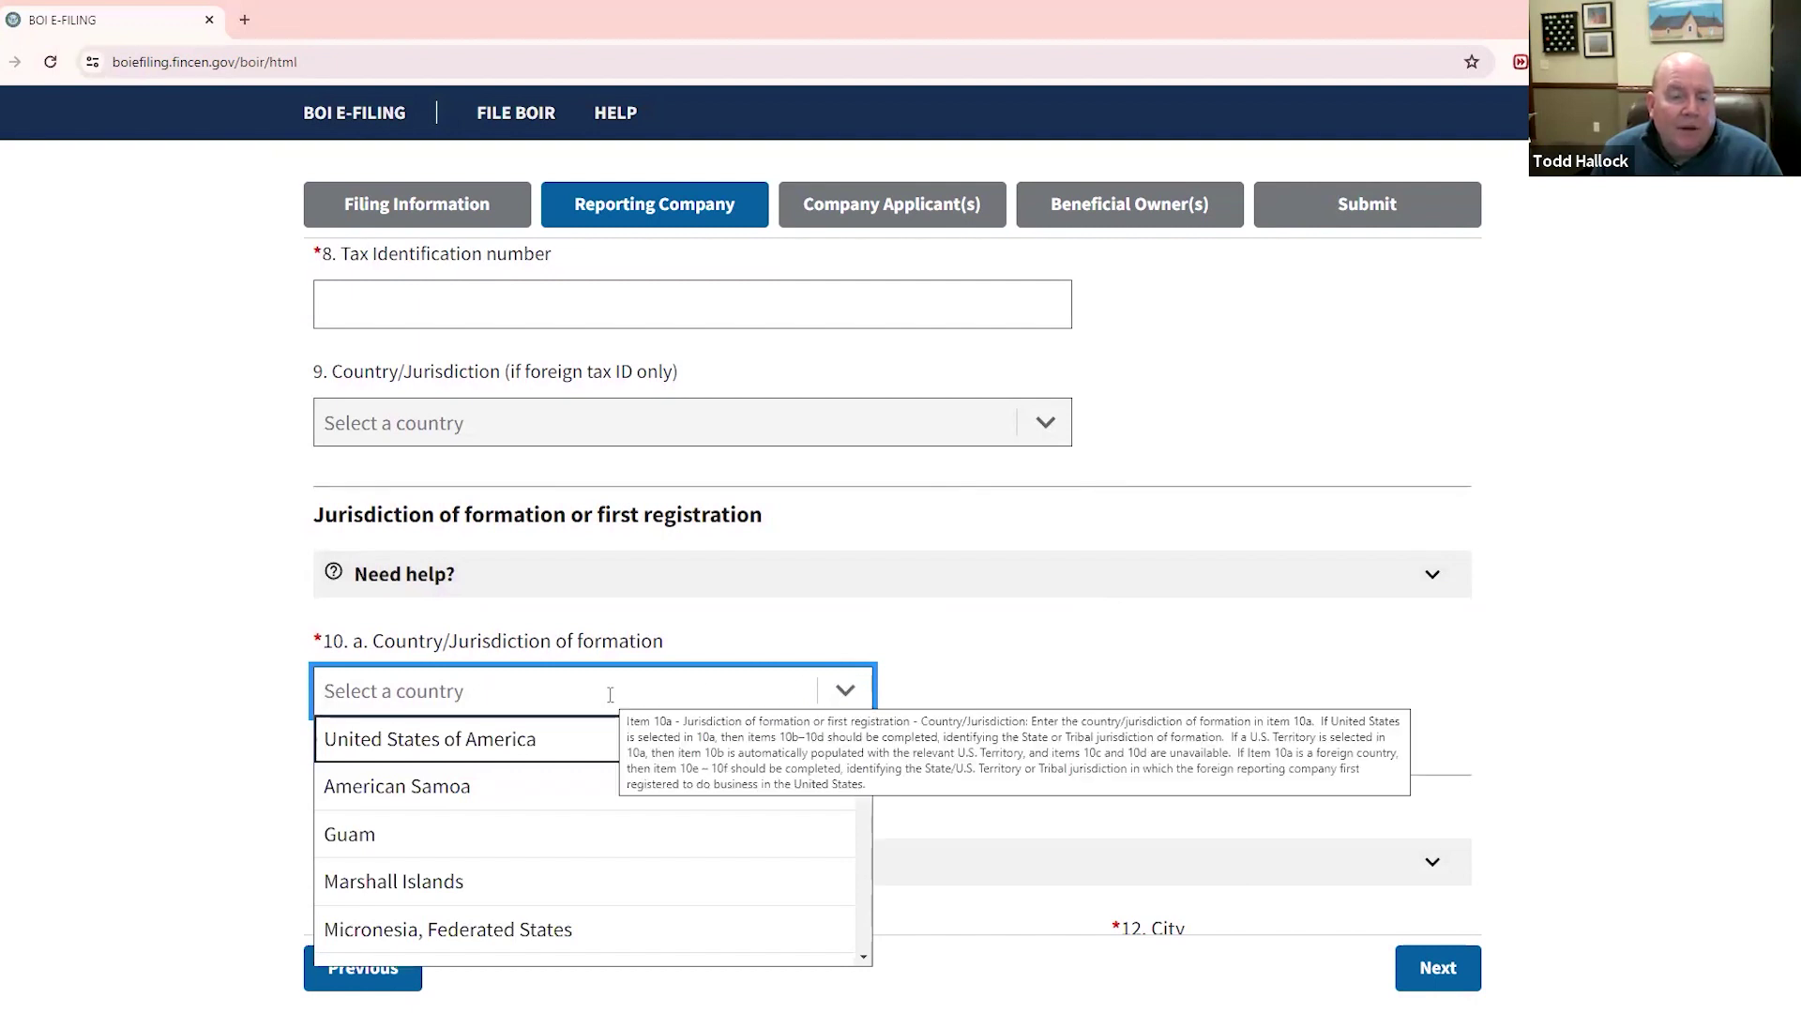
pyautogui.click(458, 746)
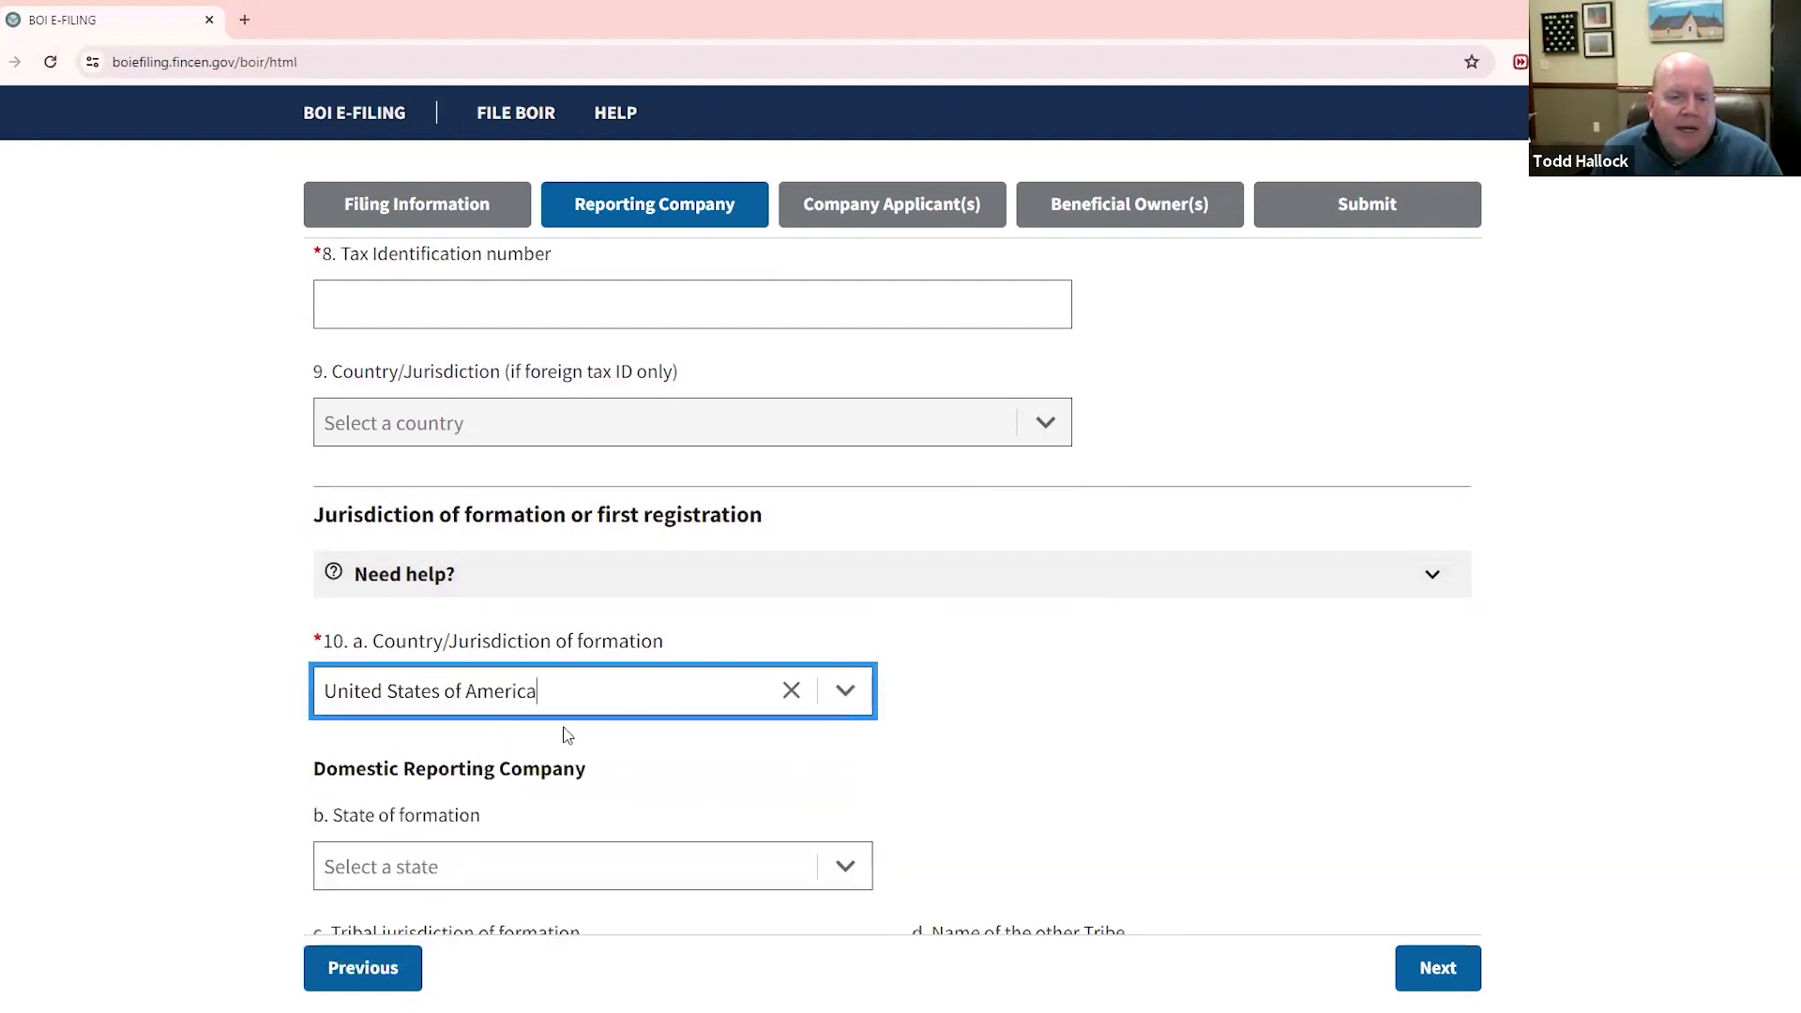
pyautogui.scroll(-1, 744, 744)
pyautogui.click(839, 771)
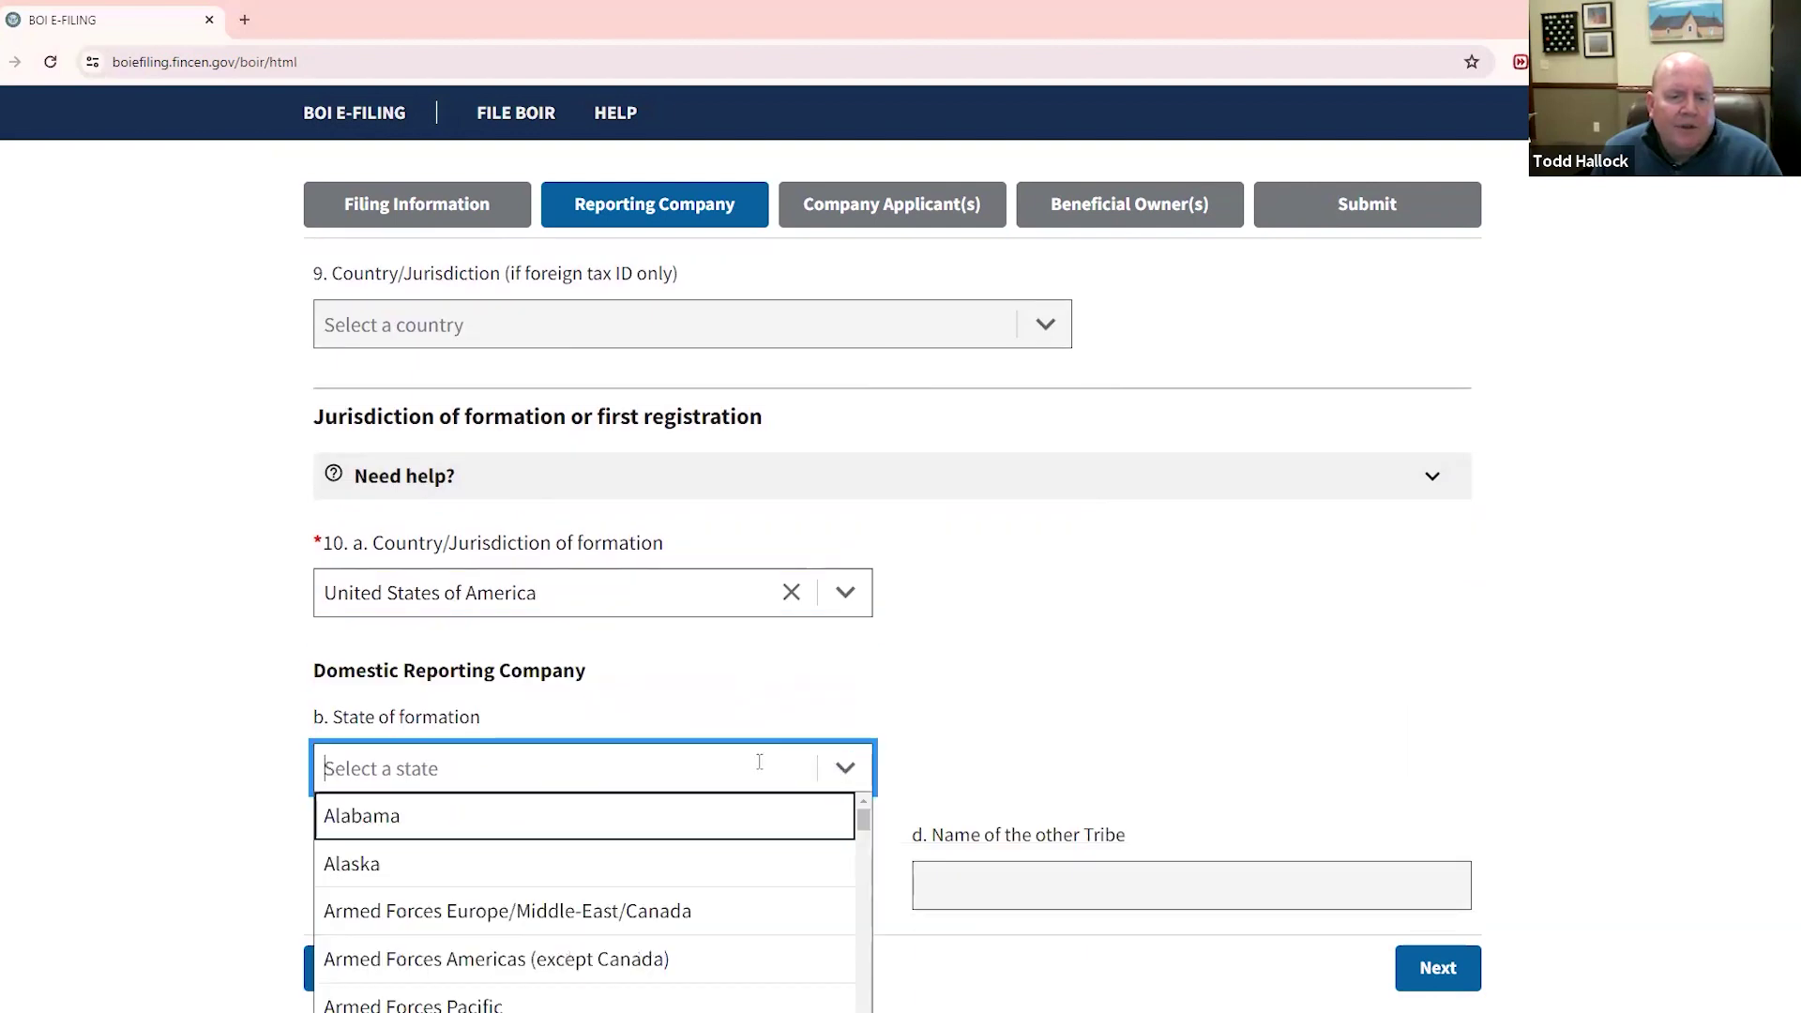
pyautogui.click(523, 811)
pyautogui.scroll(-1, 1109, 695)
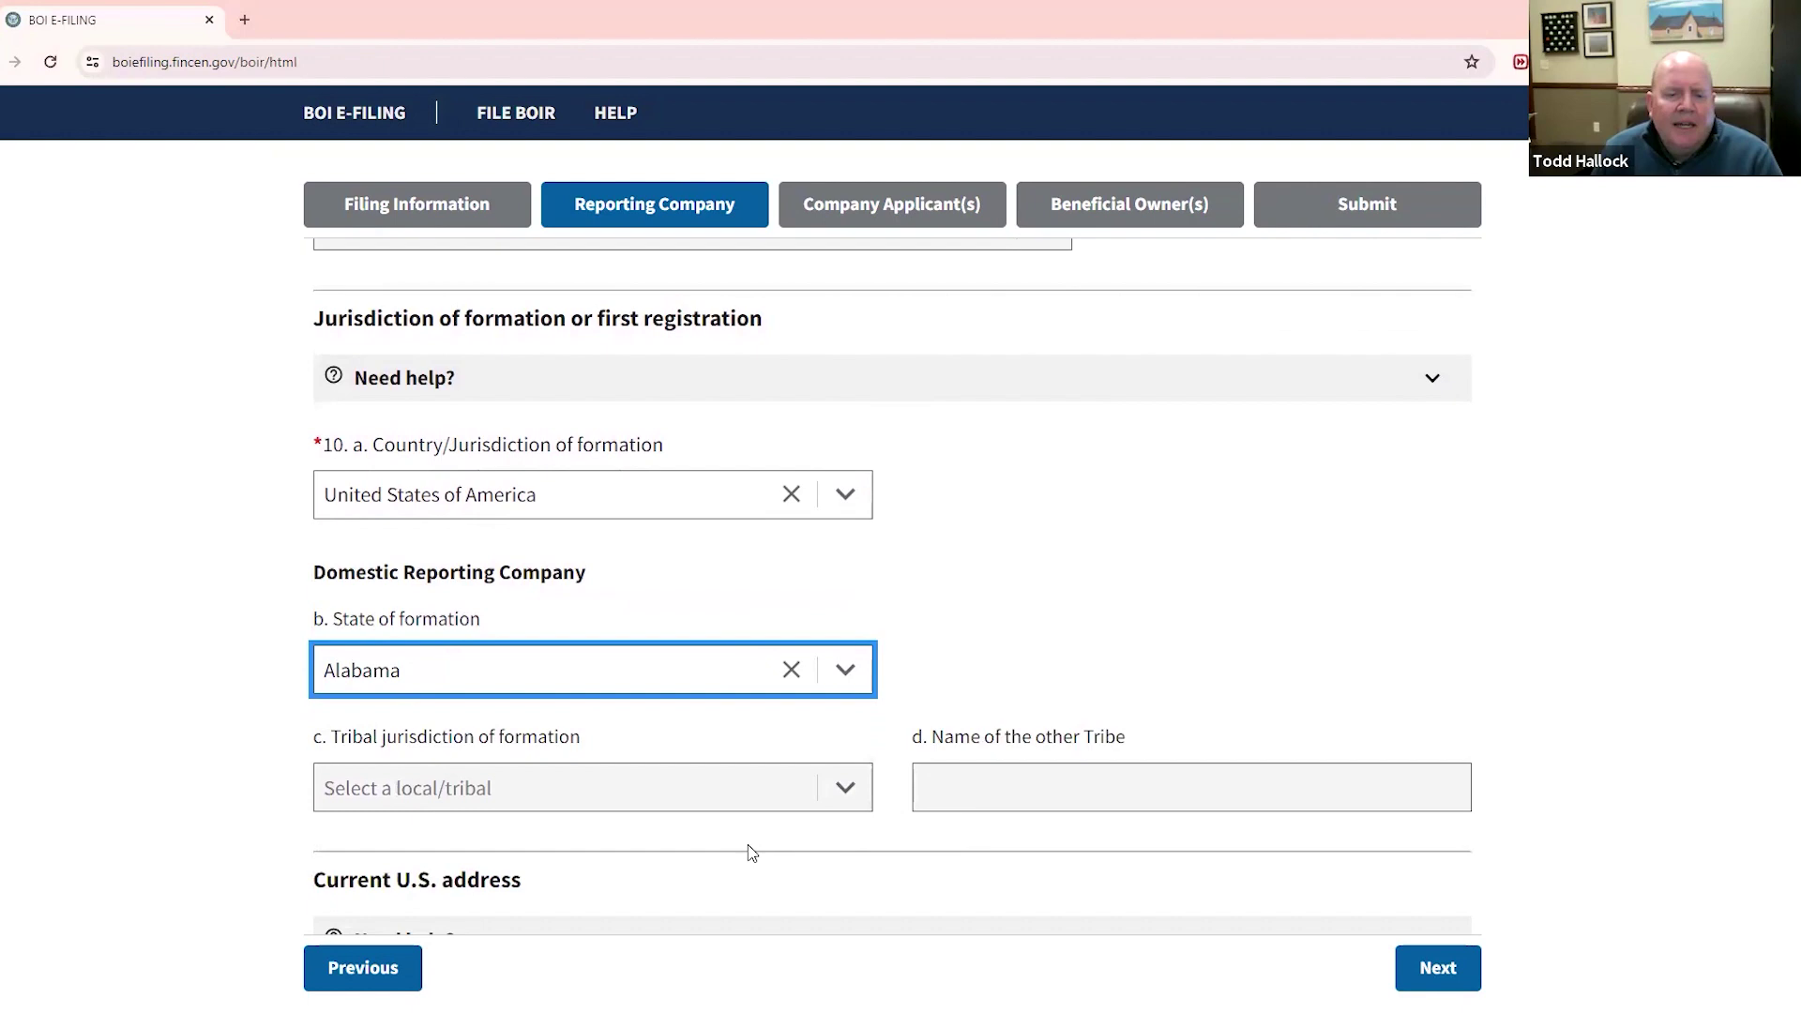
pyautogui.scroll(-4, 747, 844)
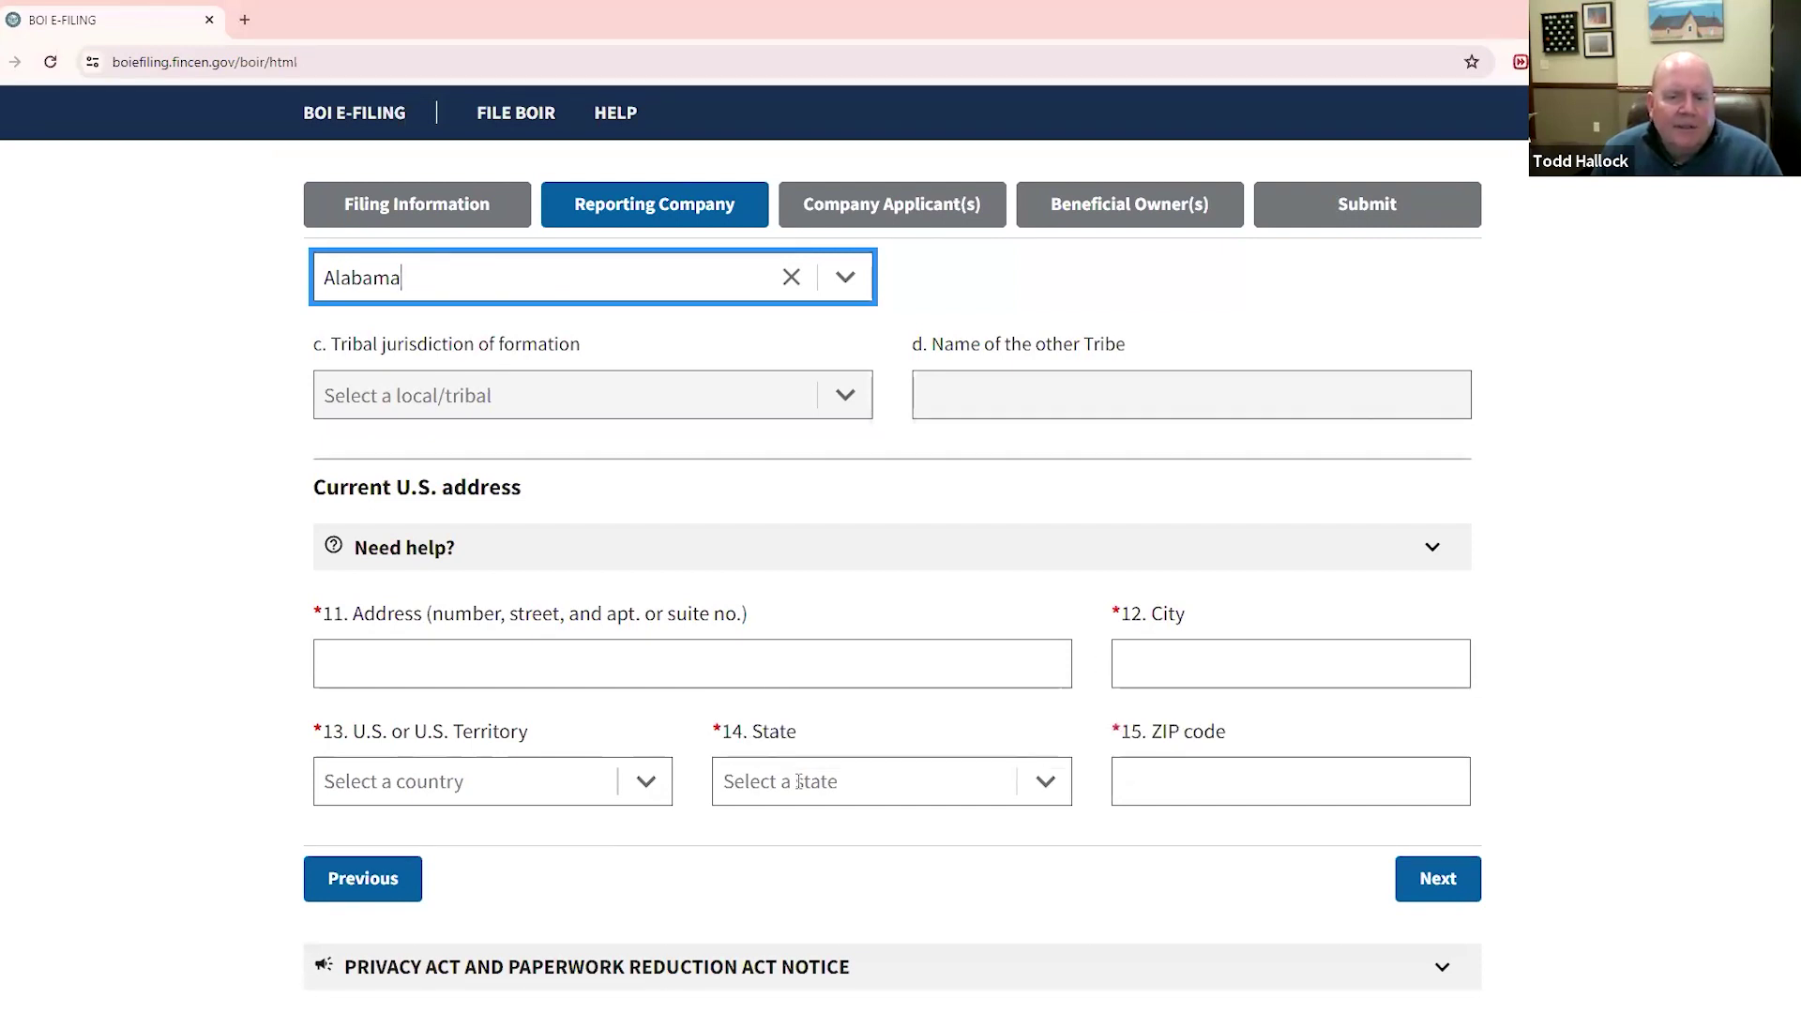
pyautogui.scroll(-2, 1049, 842)
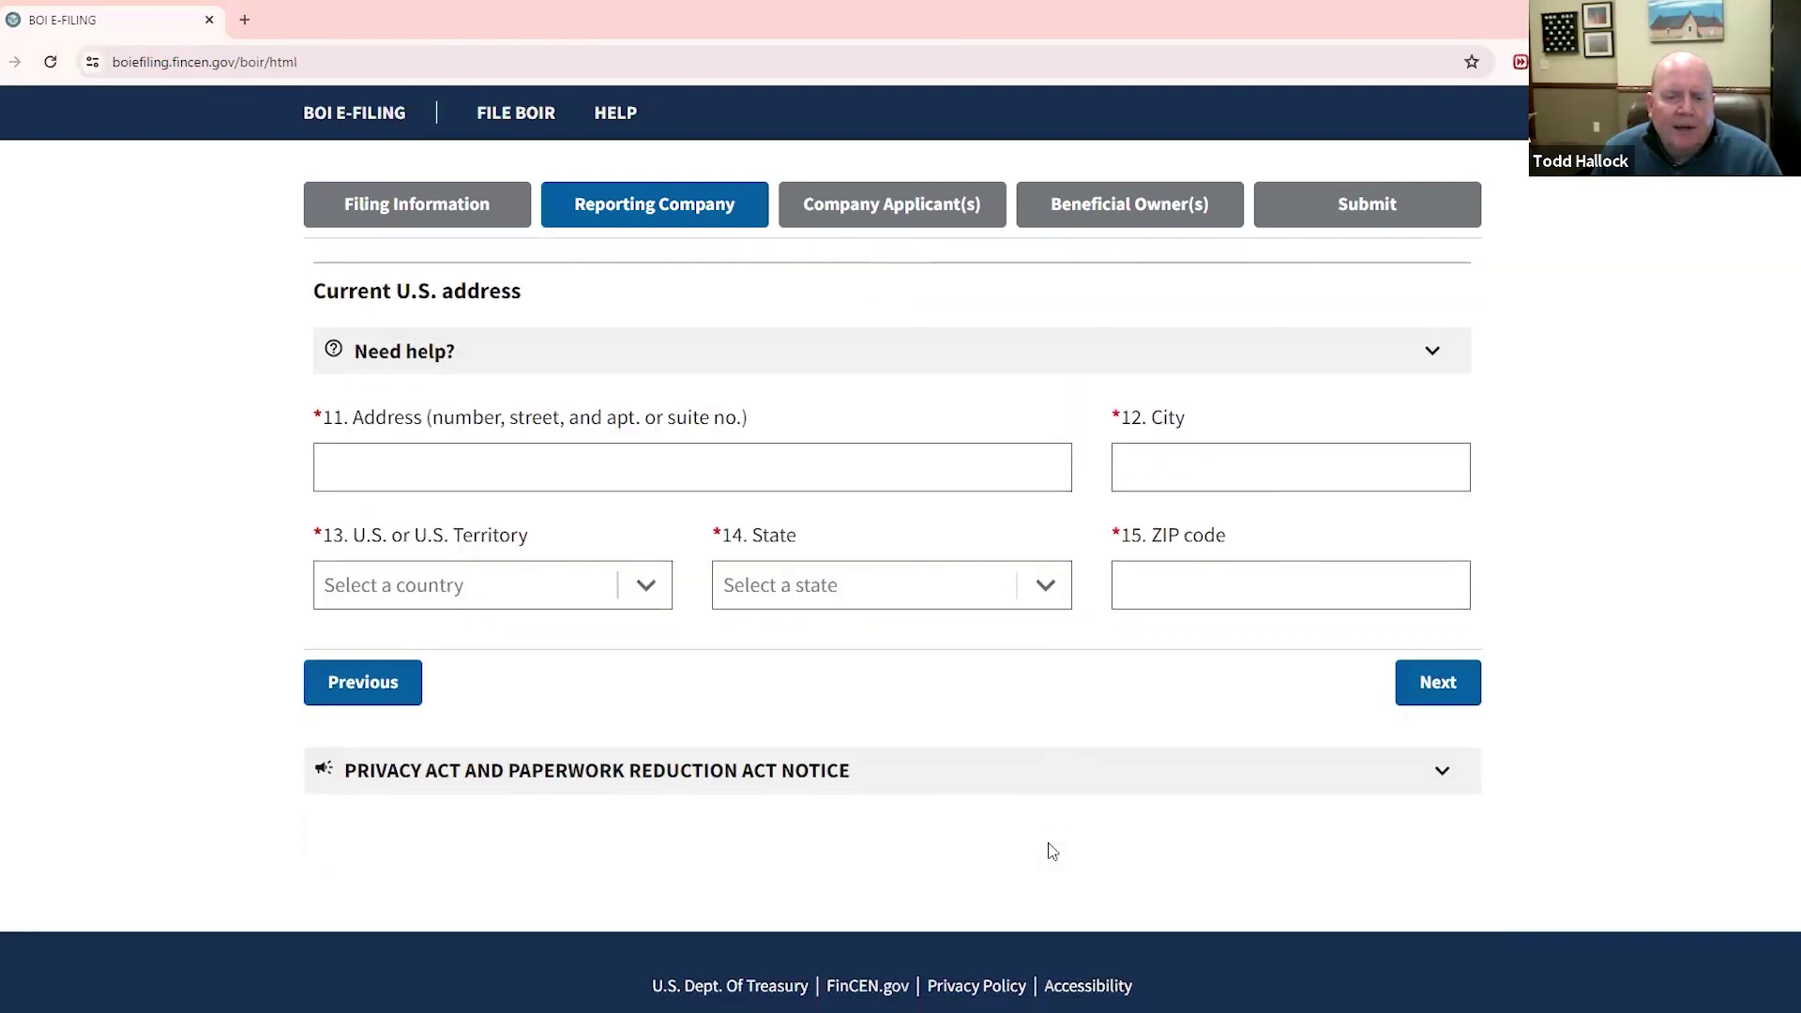
# - In Company Applicant(s), tick item 16 Existing reporting company and confirm clearing the applicant fields
pyautogui.click(1421, 689)
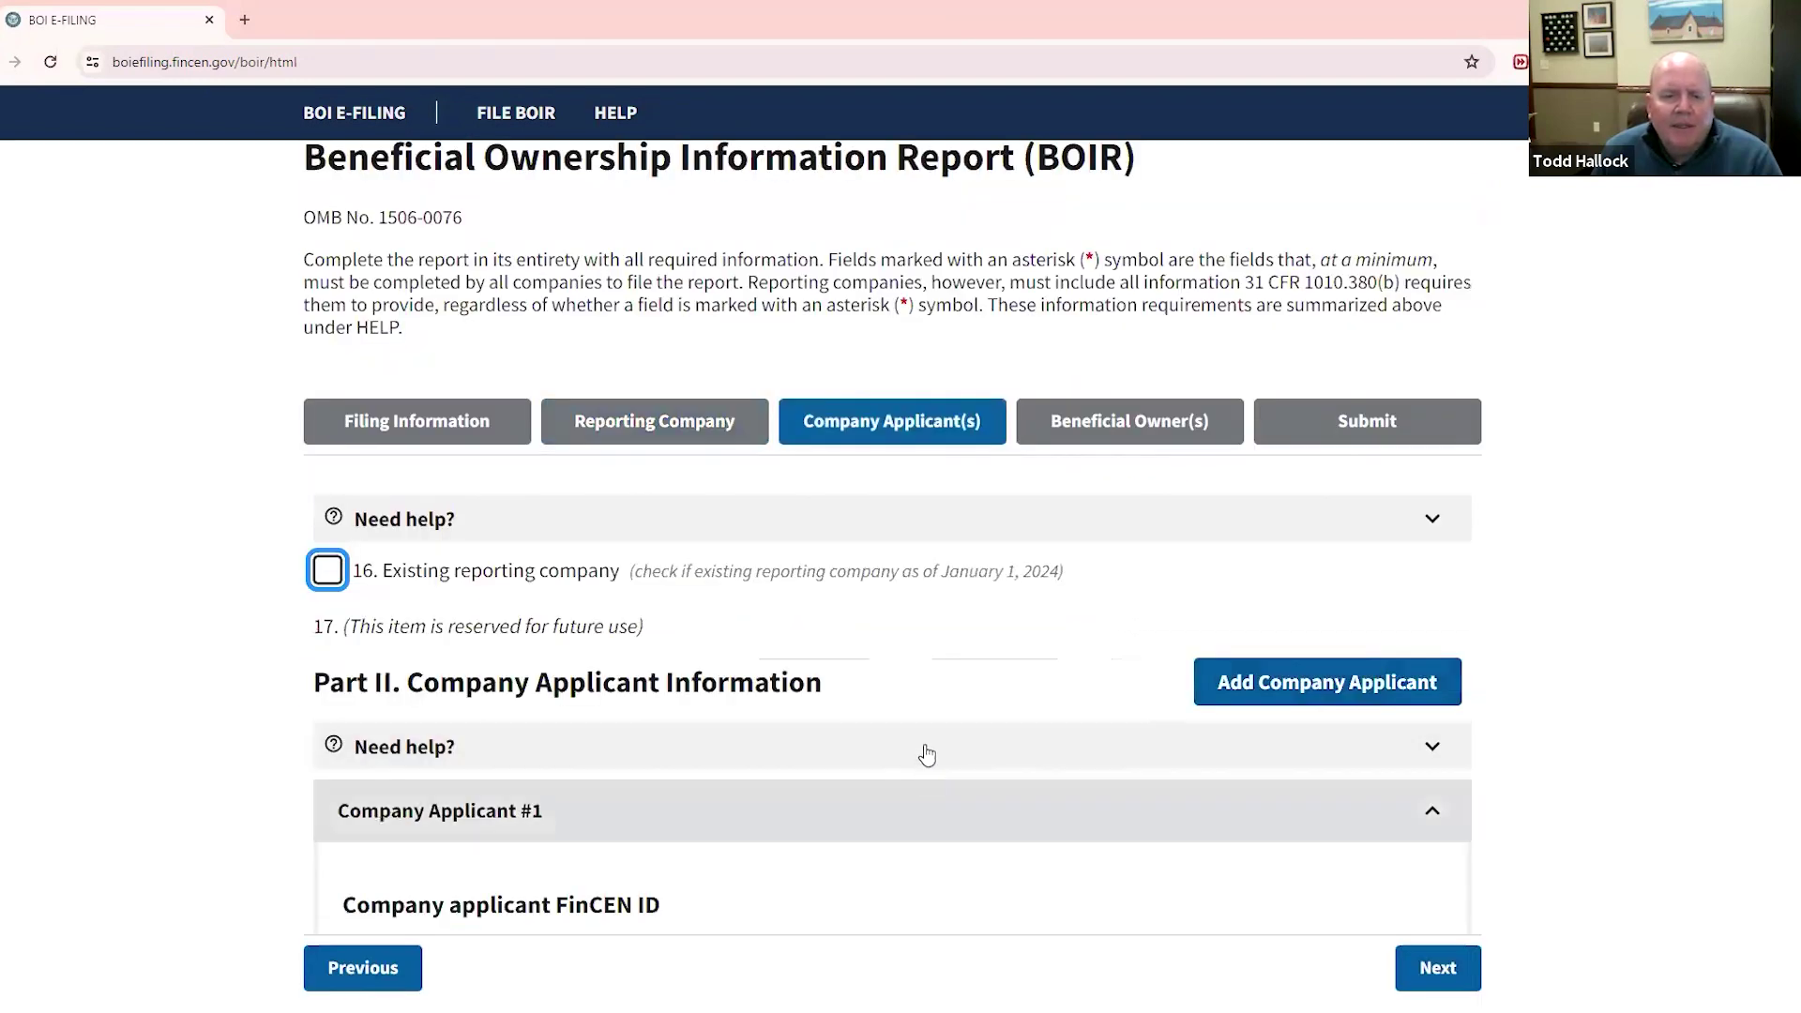
pyautogui.scroll(-2, 940, 673)
pyautogui.scroll(-1, 943, 682)
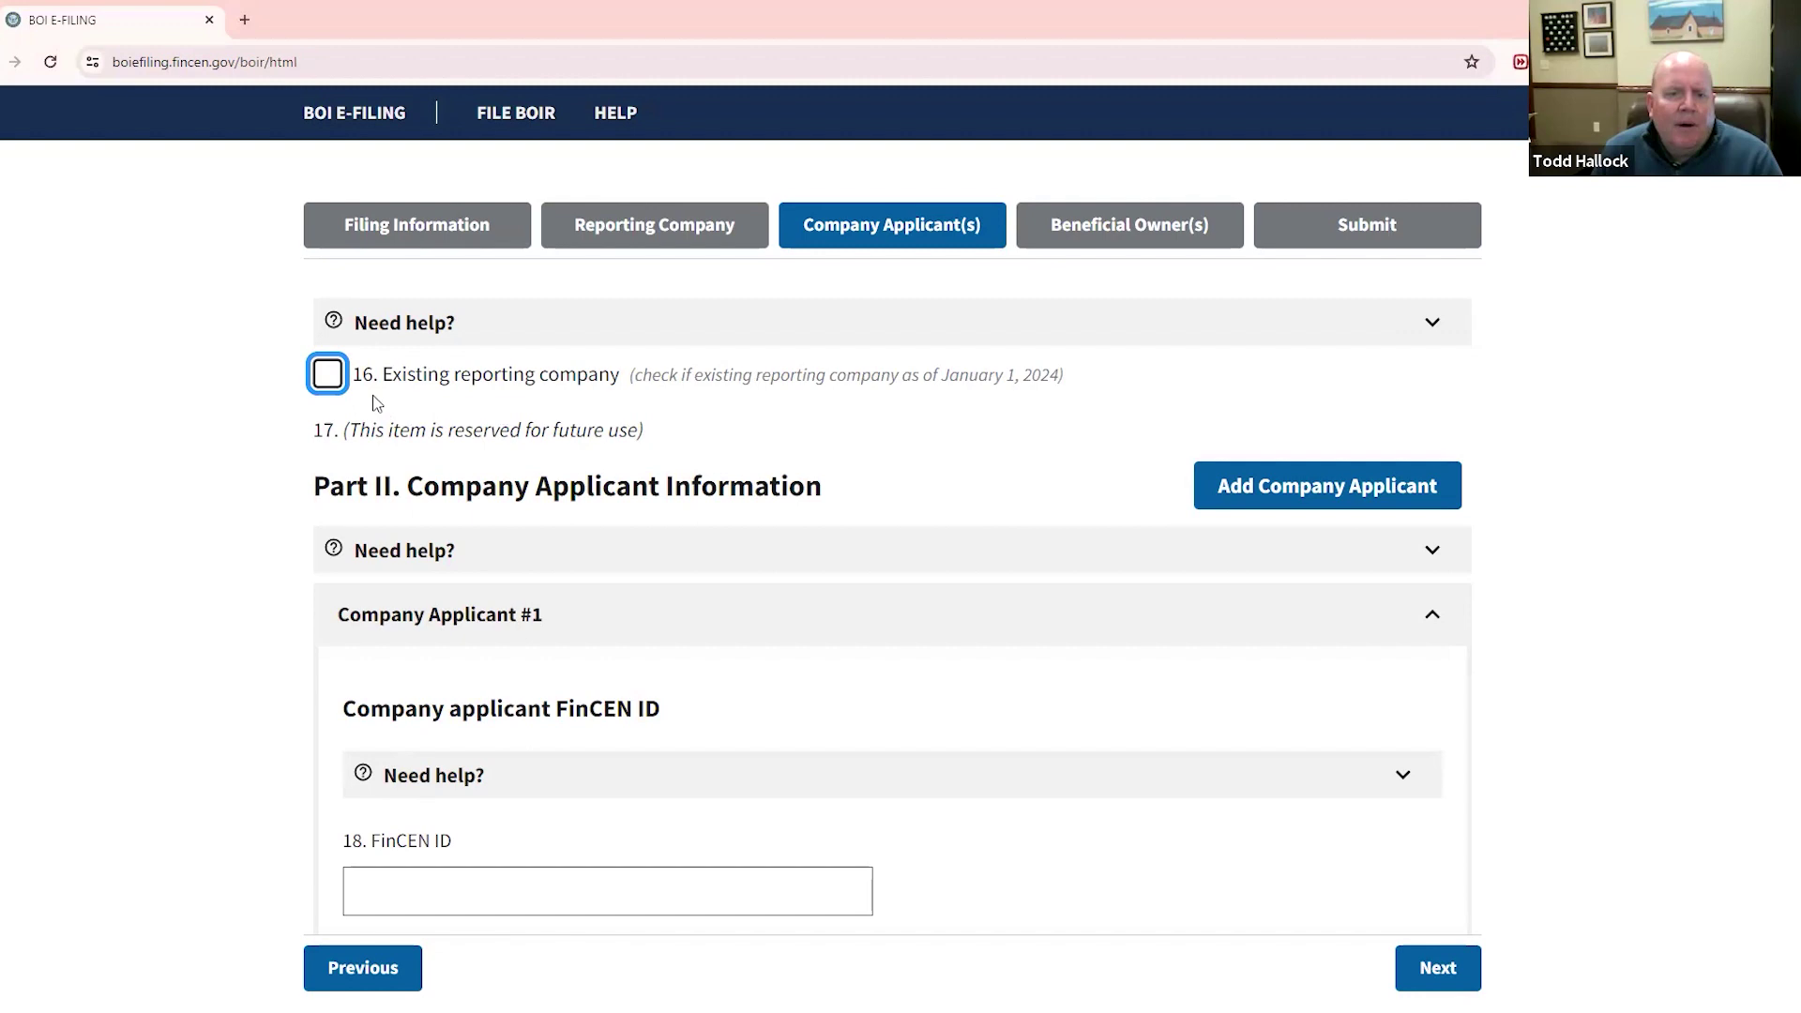
pyautogui.click(328, 376)
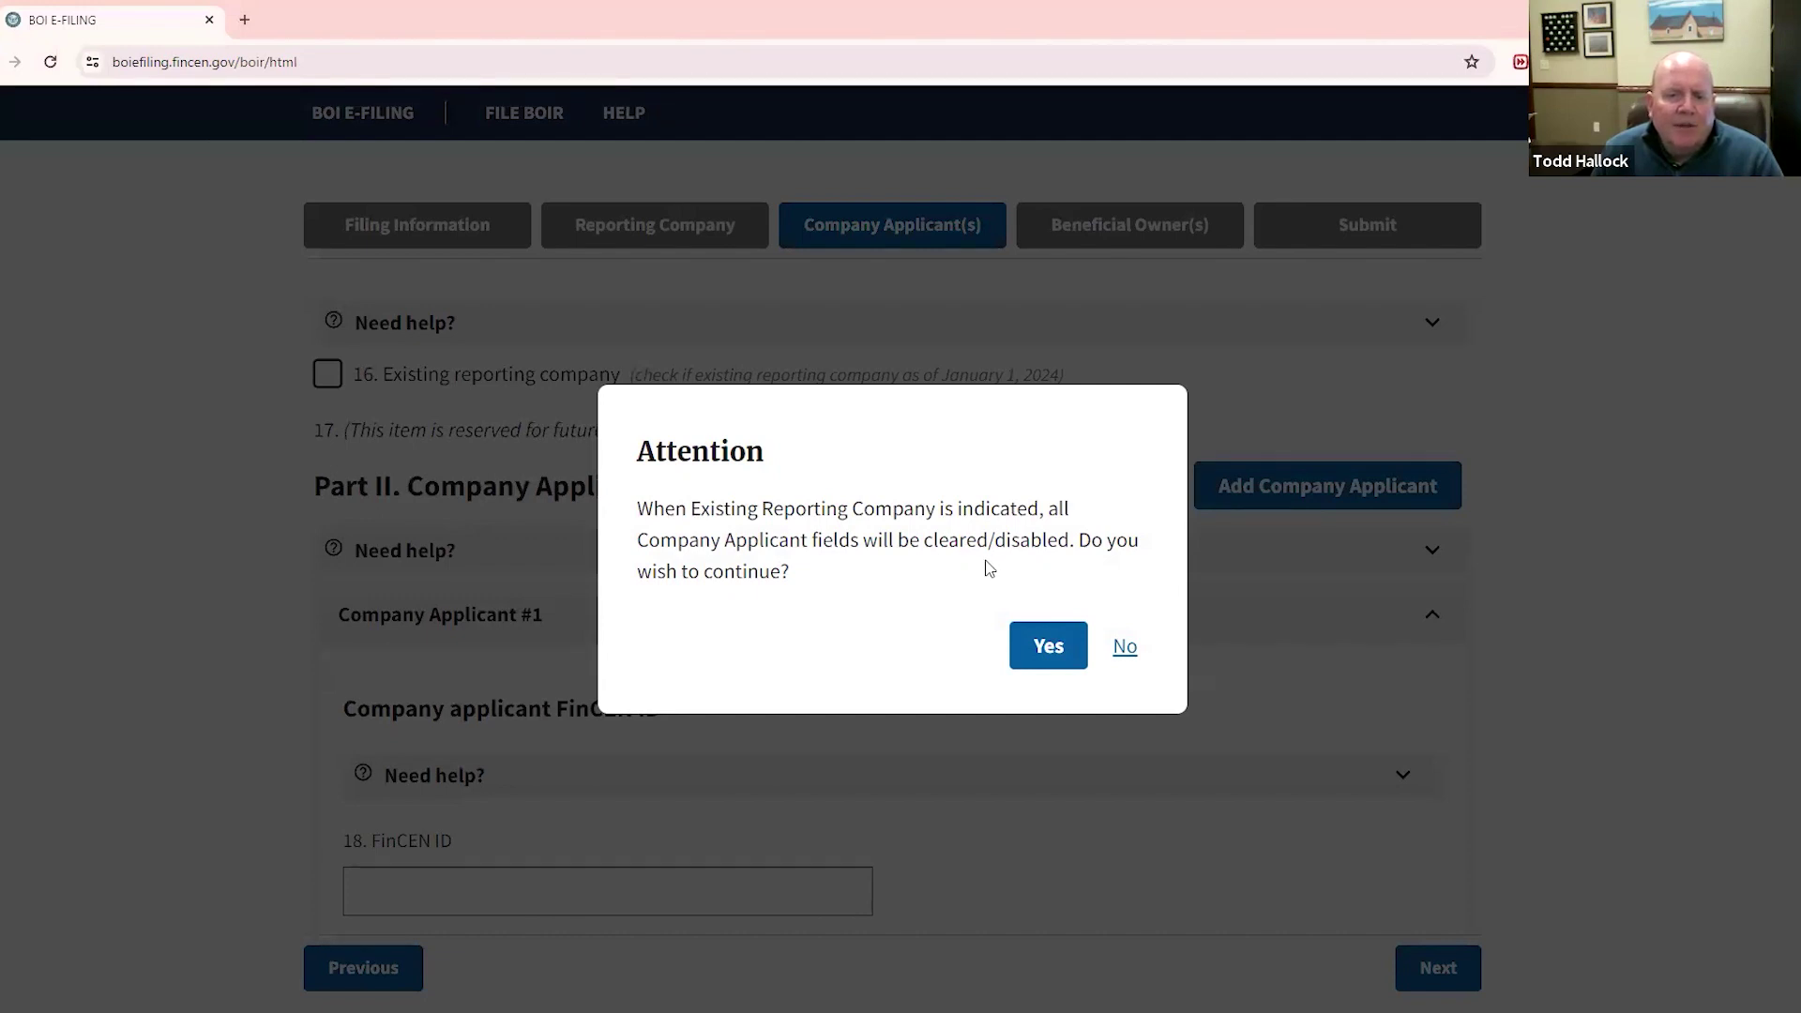
pyautogui.click(1041, 650)
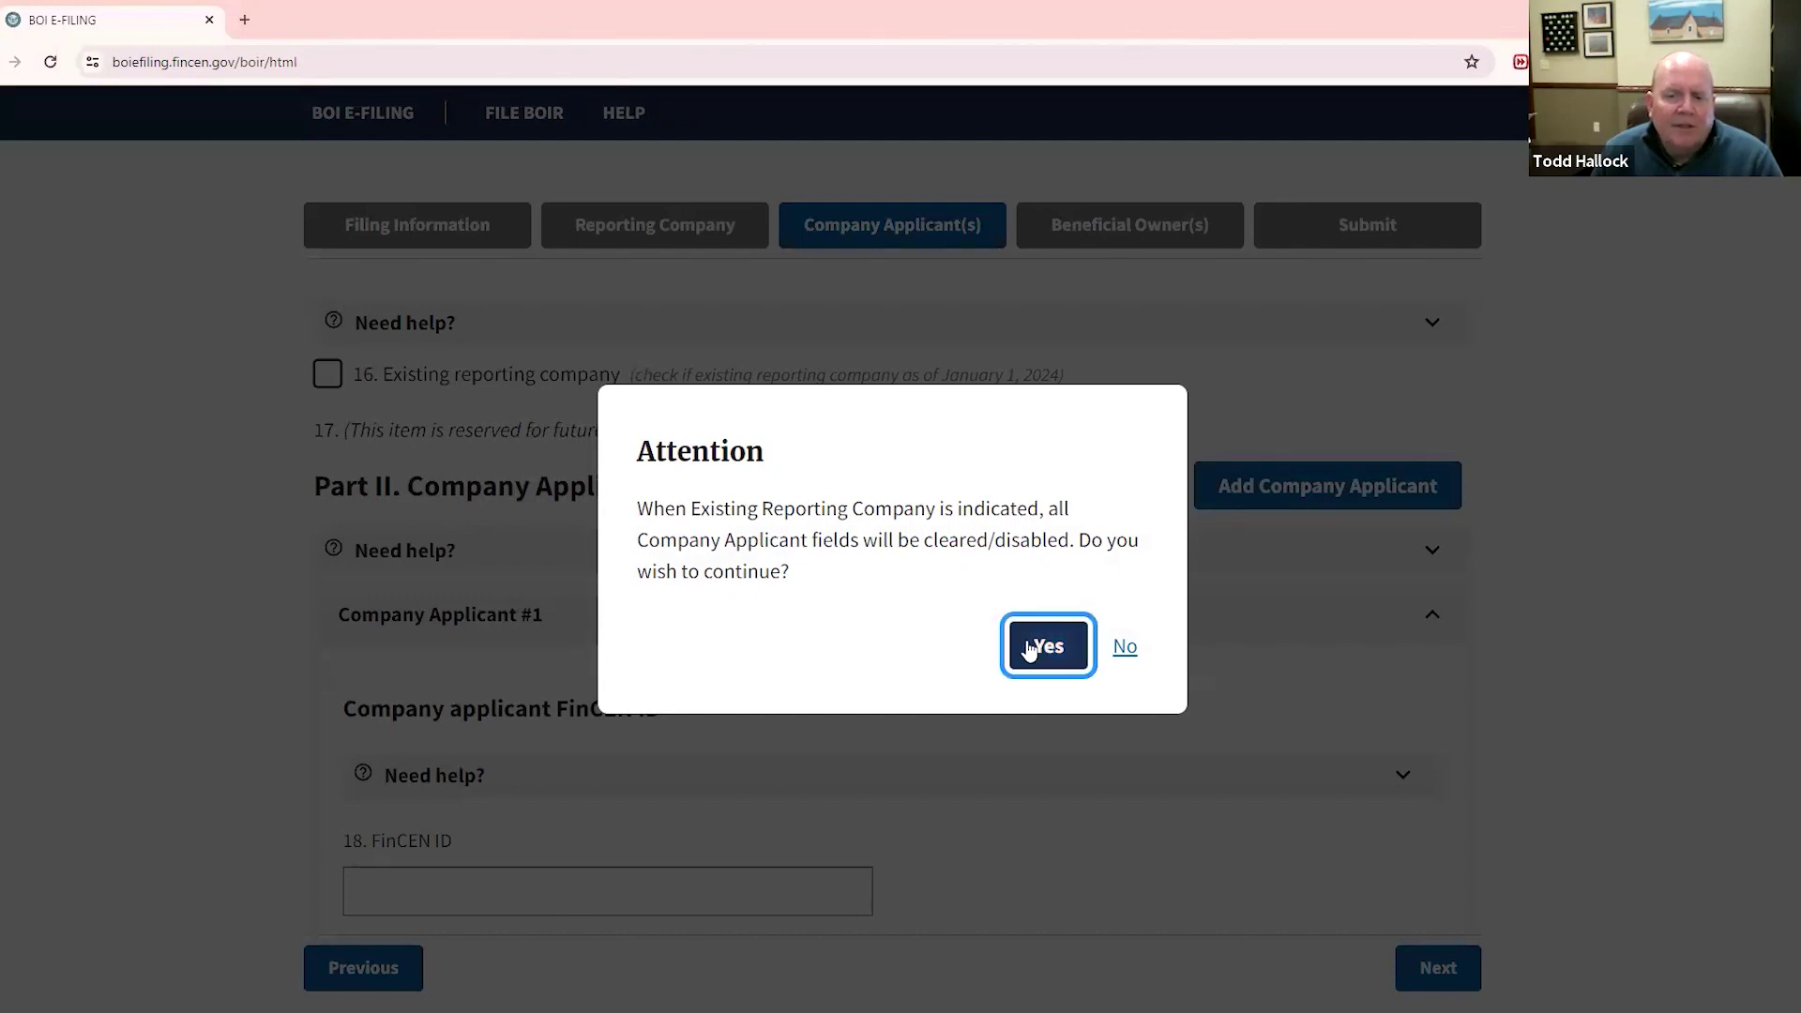
# - Scroll past the disabled applicant fields and continue to the Beneficial Owner(s) section
pyautogui.scroll(-1, 806, 681)
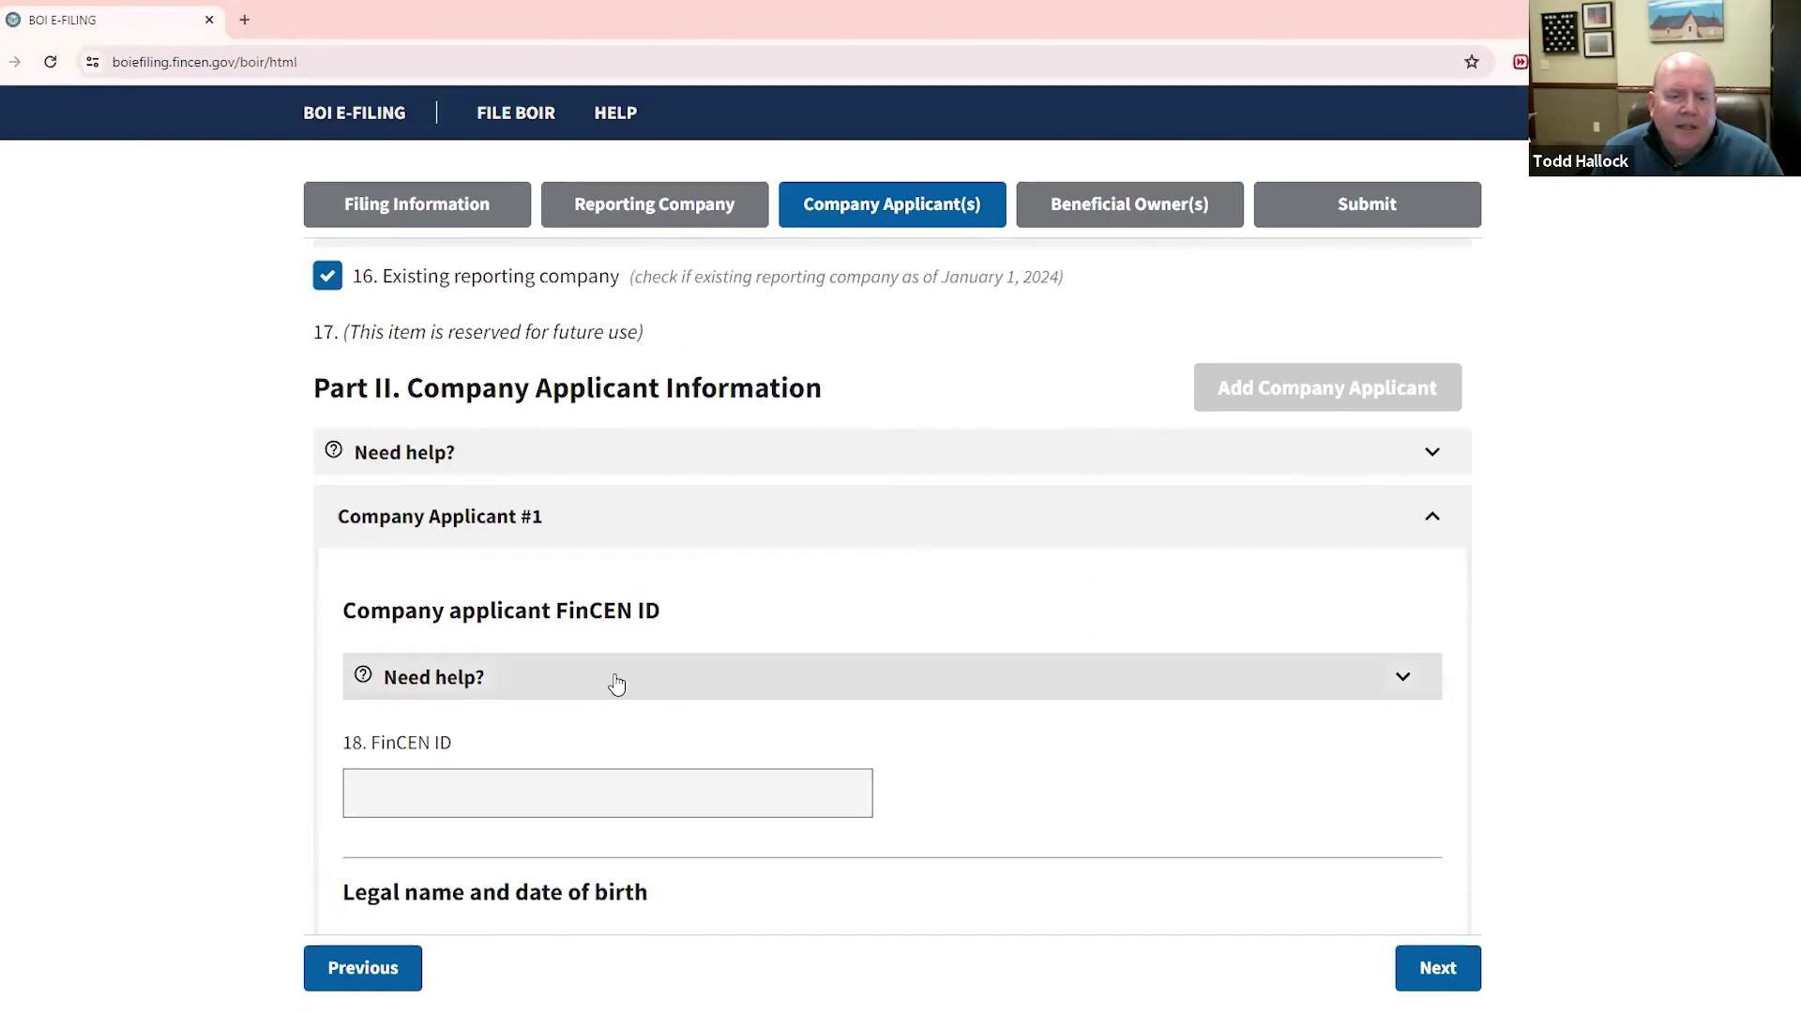
pyautogui.scroll(-1, 873, 732)
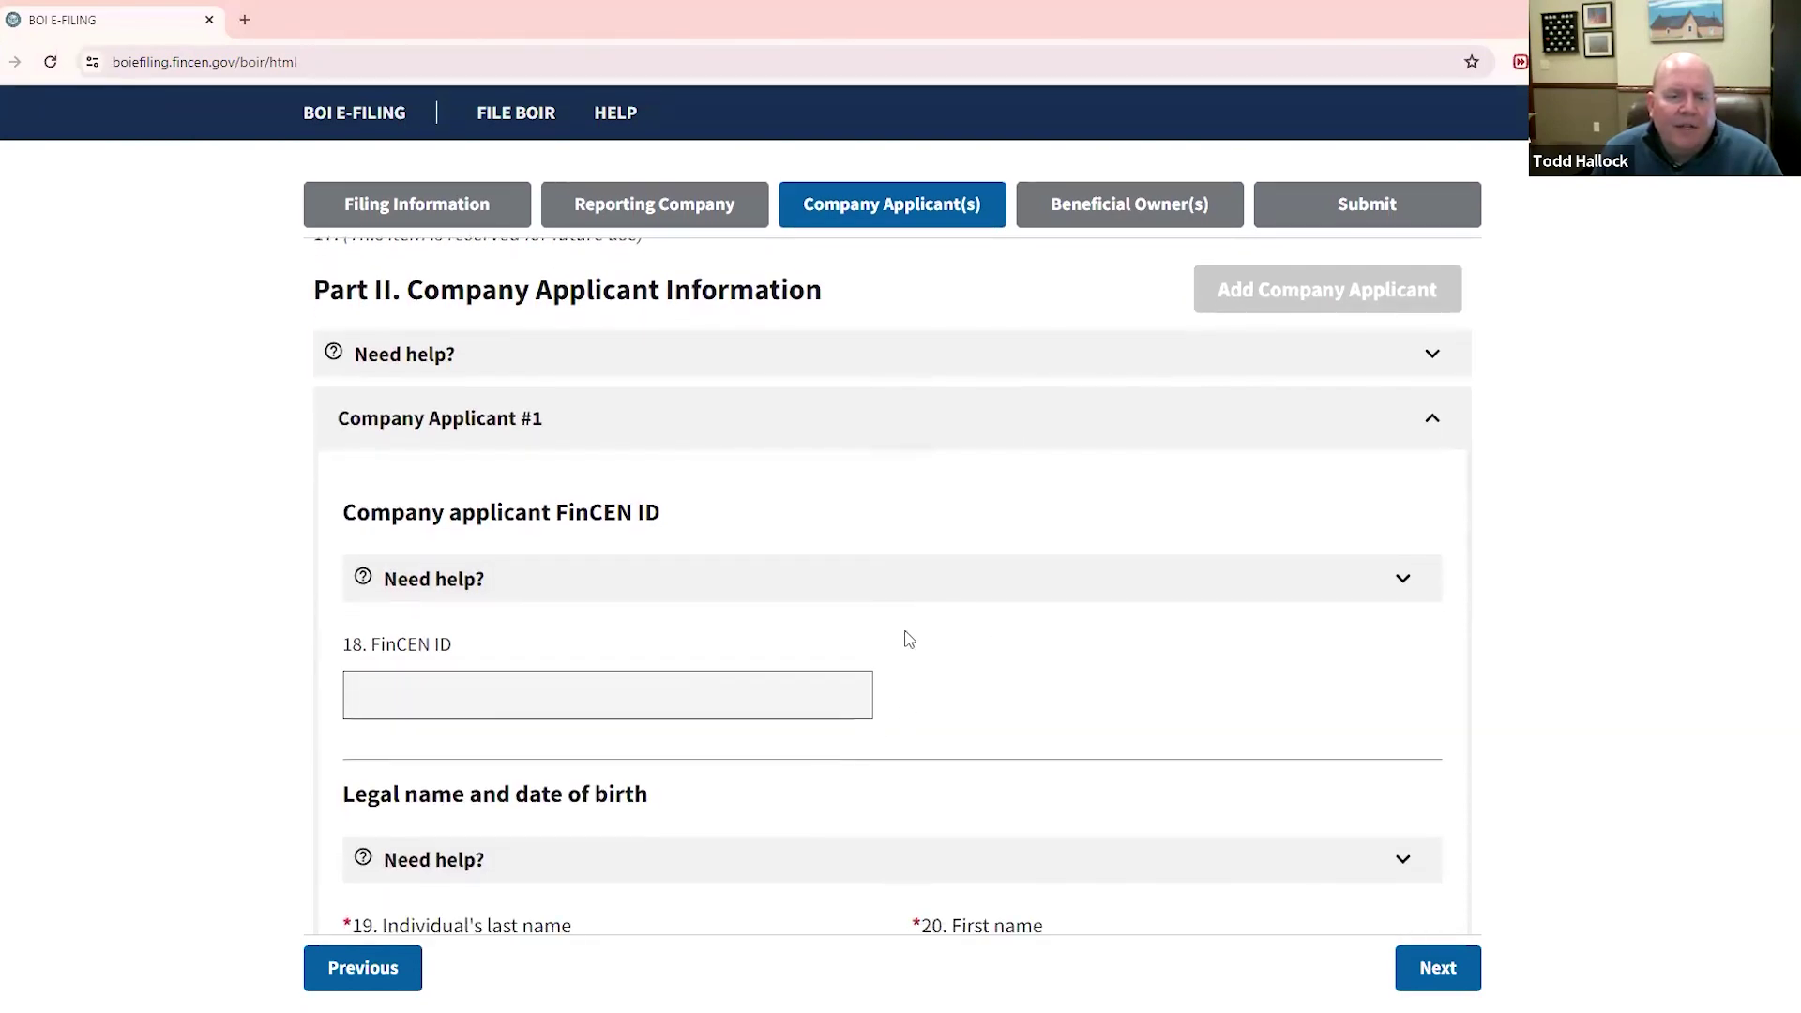
pyautogui.scroll(-3, 905, 636)
pyautogui.scroll(4, 905, 637)
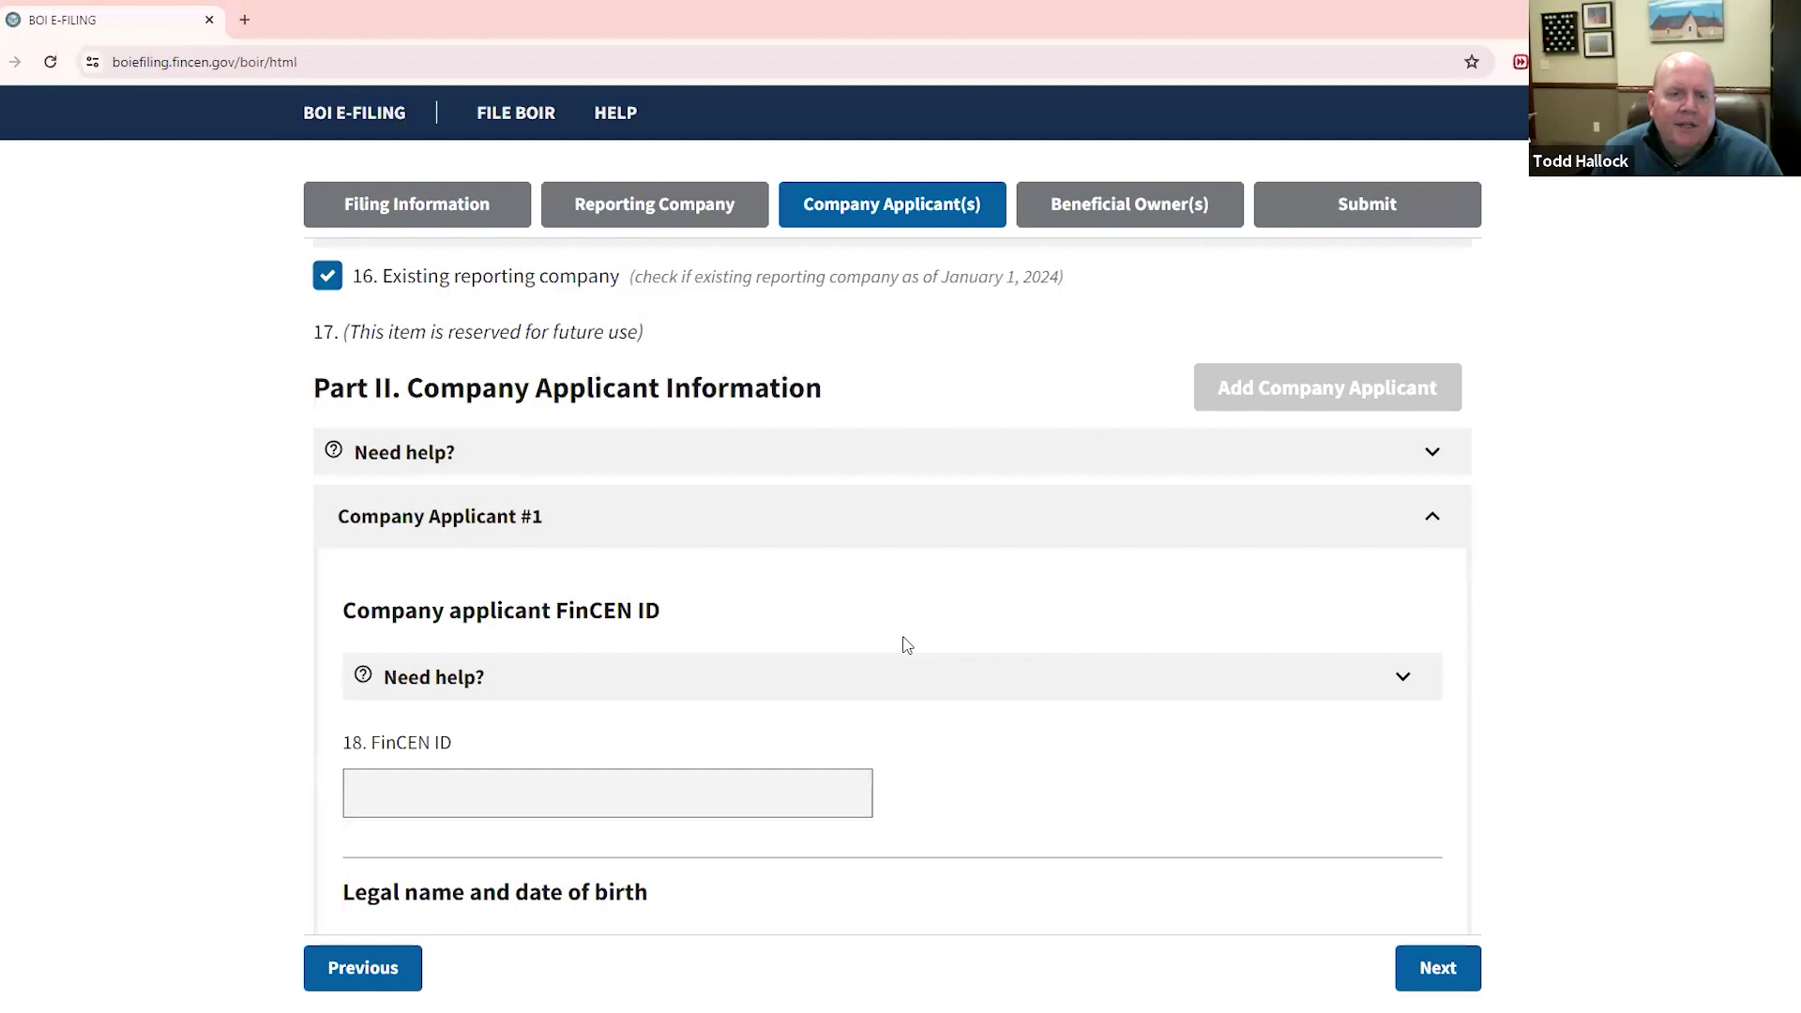
pyautogui.scroll(-2, 768, 630)
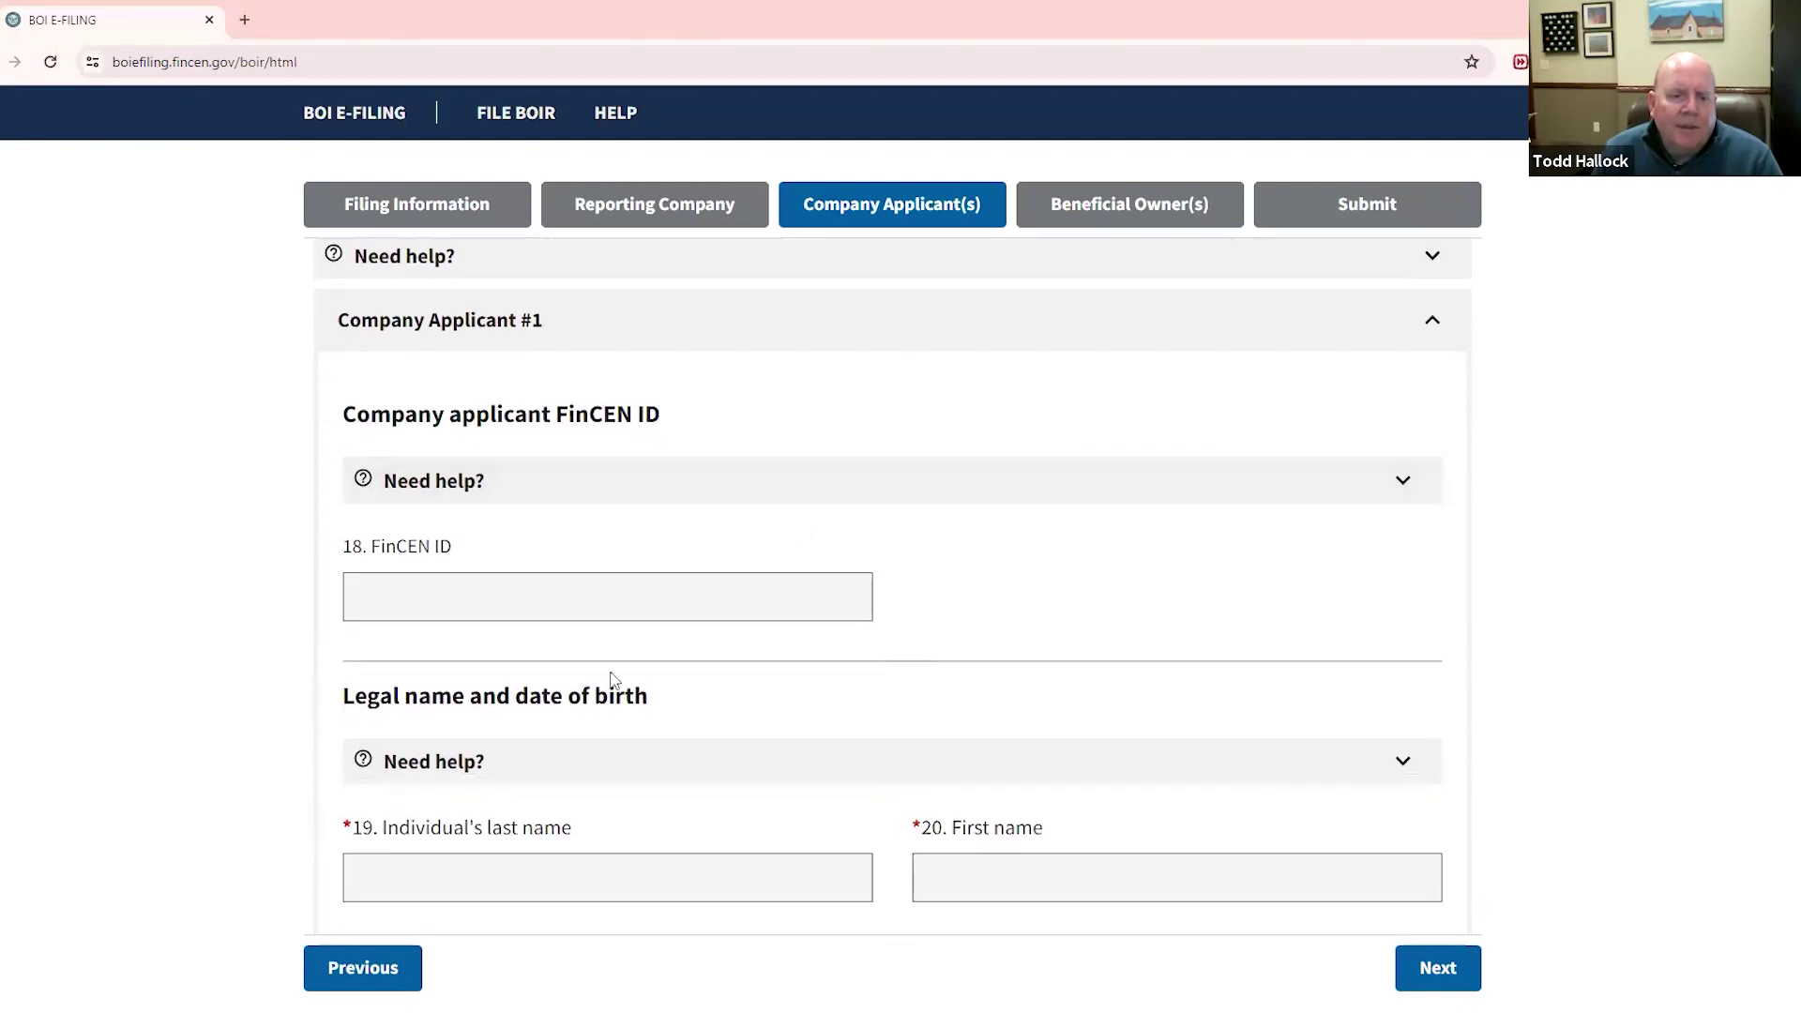
pyautogui.scroll(-4, 627, 690)
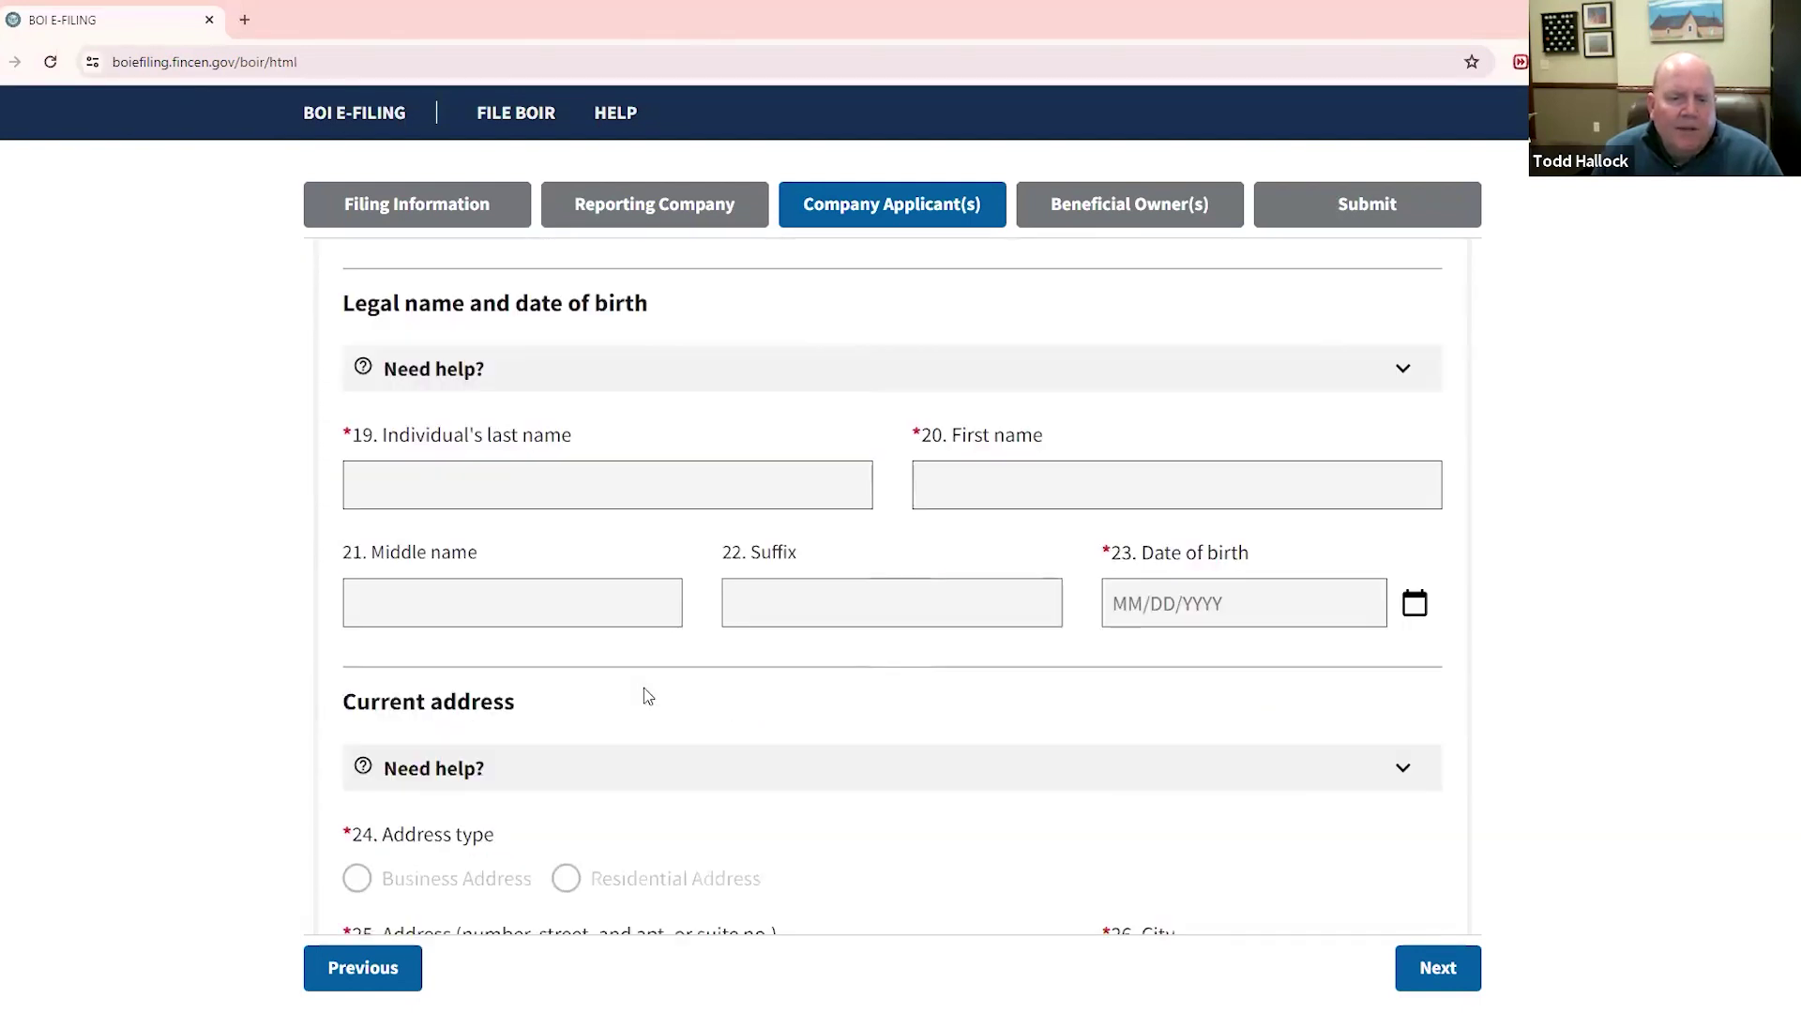
pyautogui.scroll(-2, 643, 688)
pyautogui.scroll(-1, 654, 666)
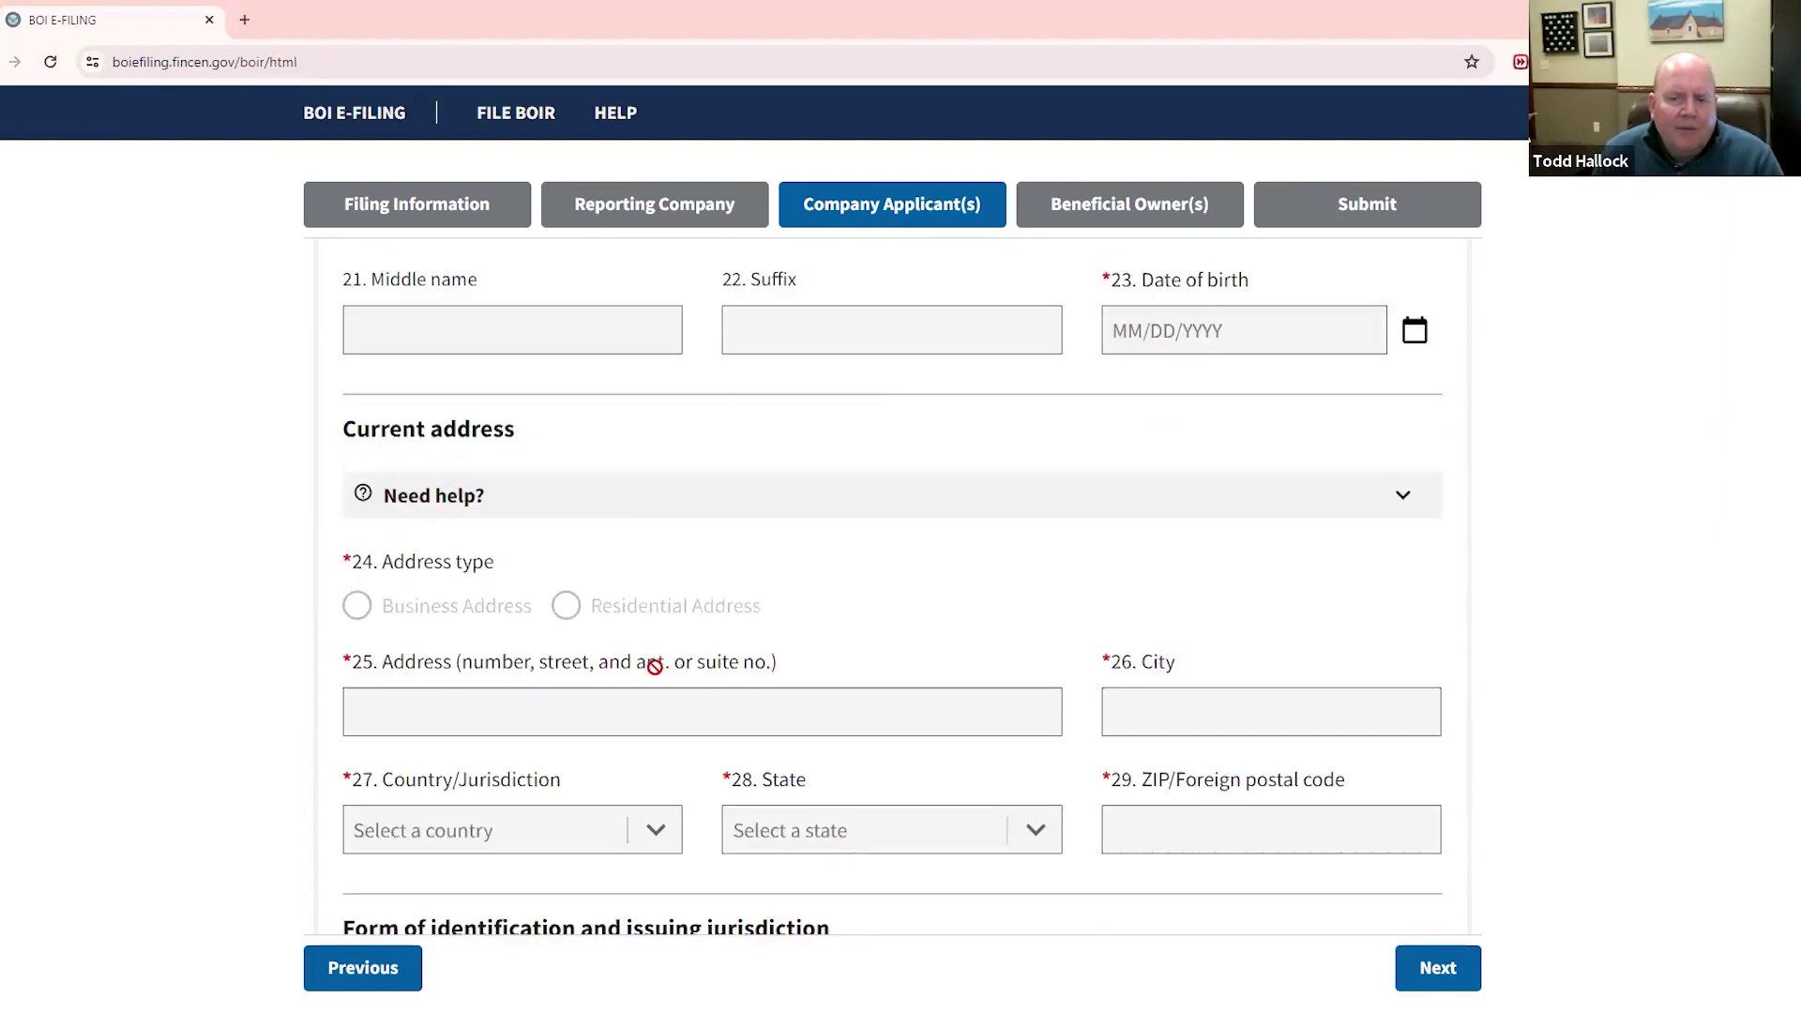
pyautogui.scroll(-5, 655, 666)
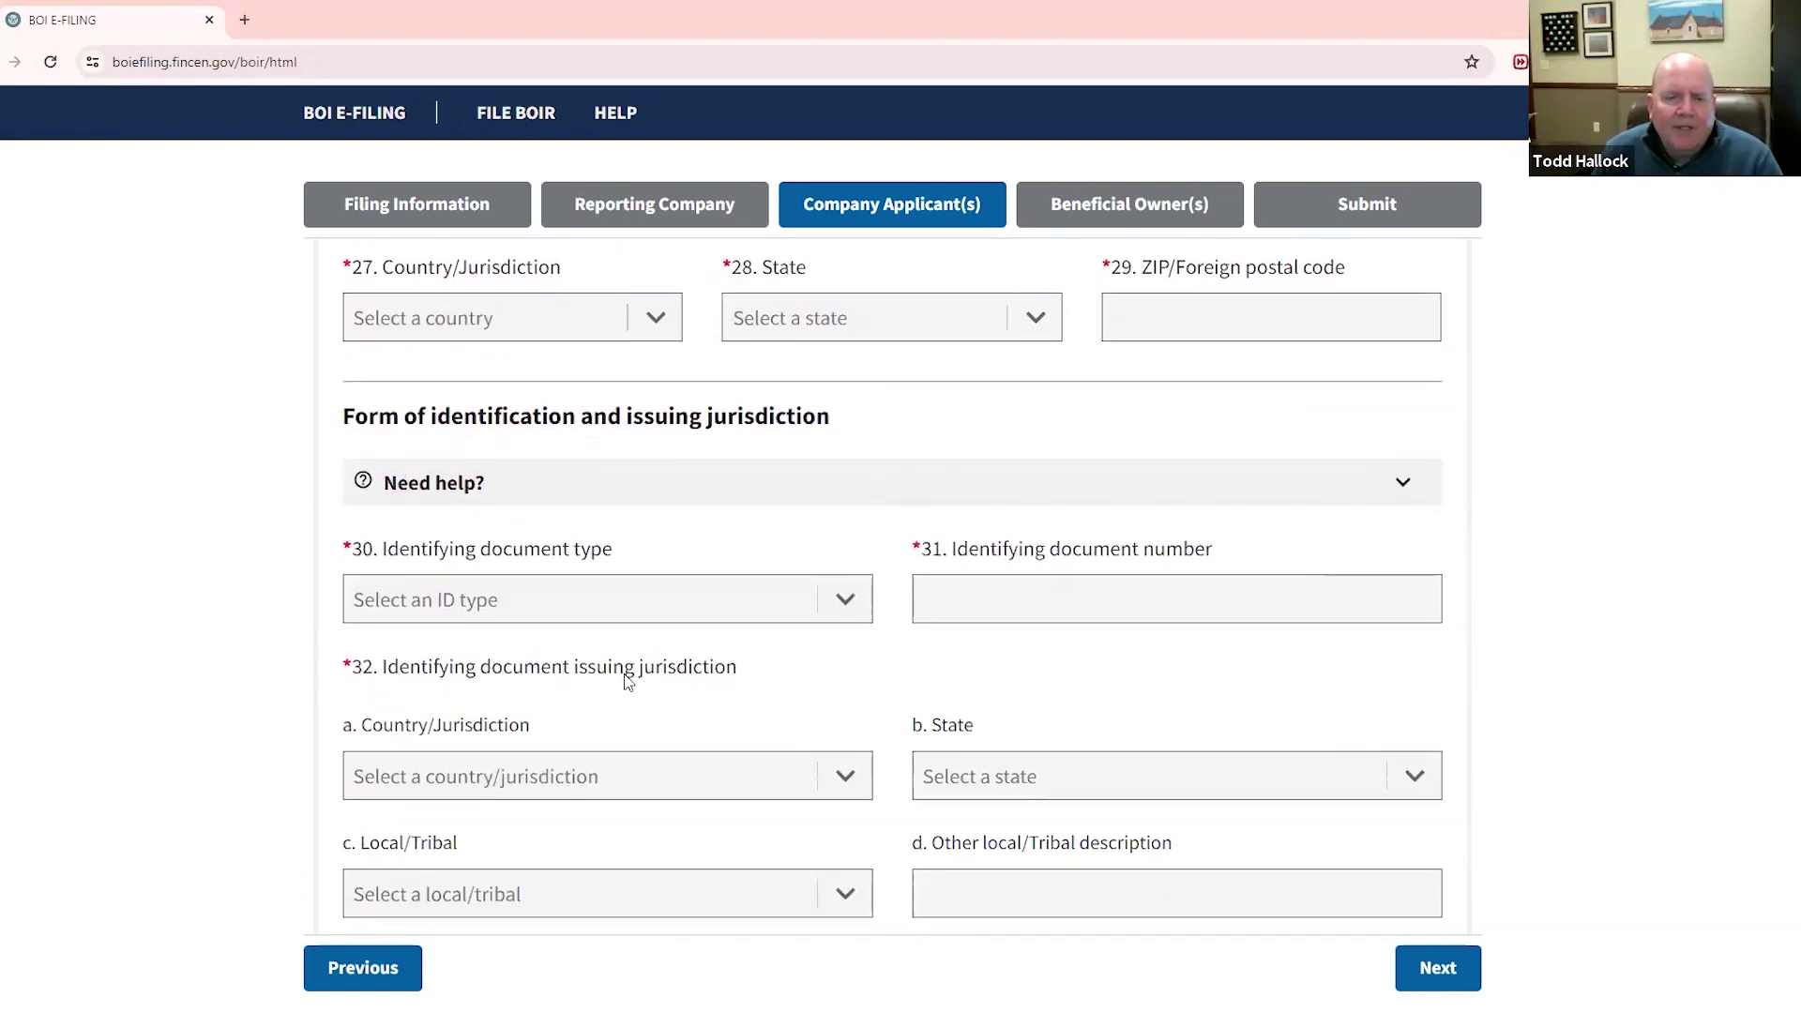
pyautogui.click(1433, 968)
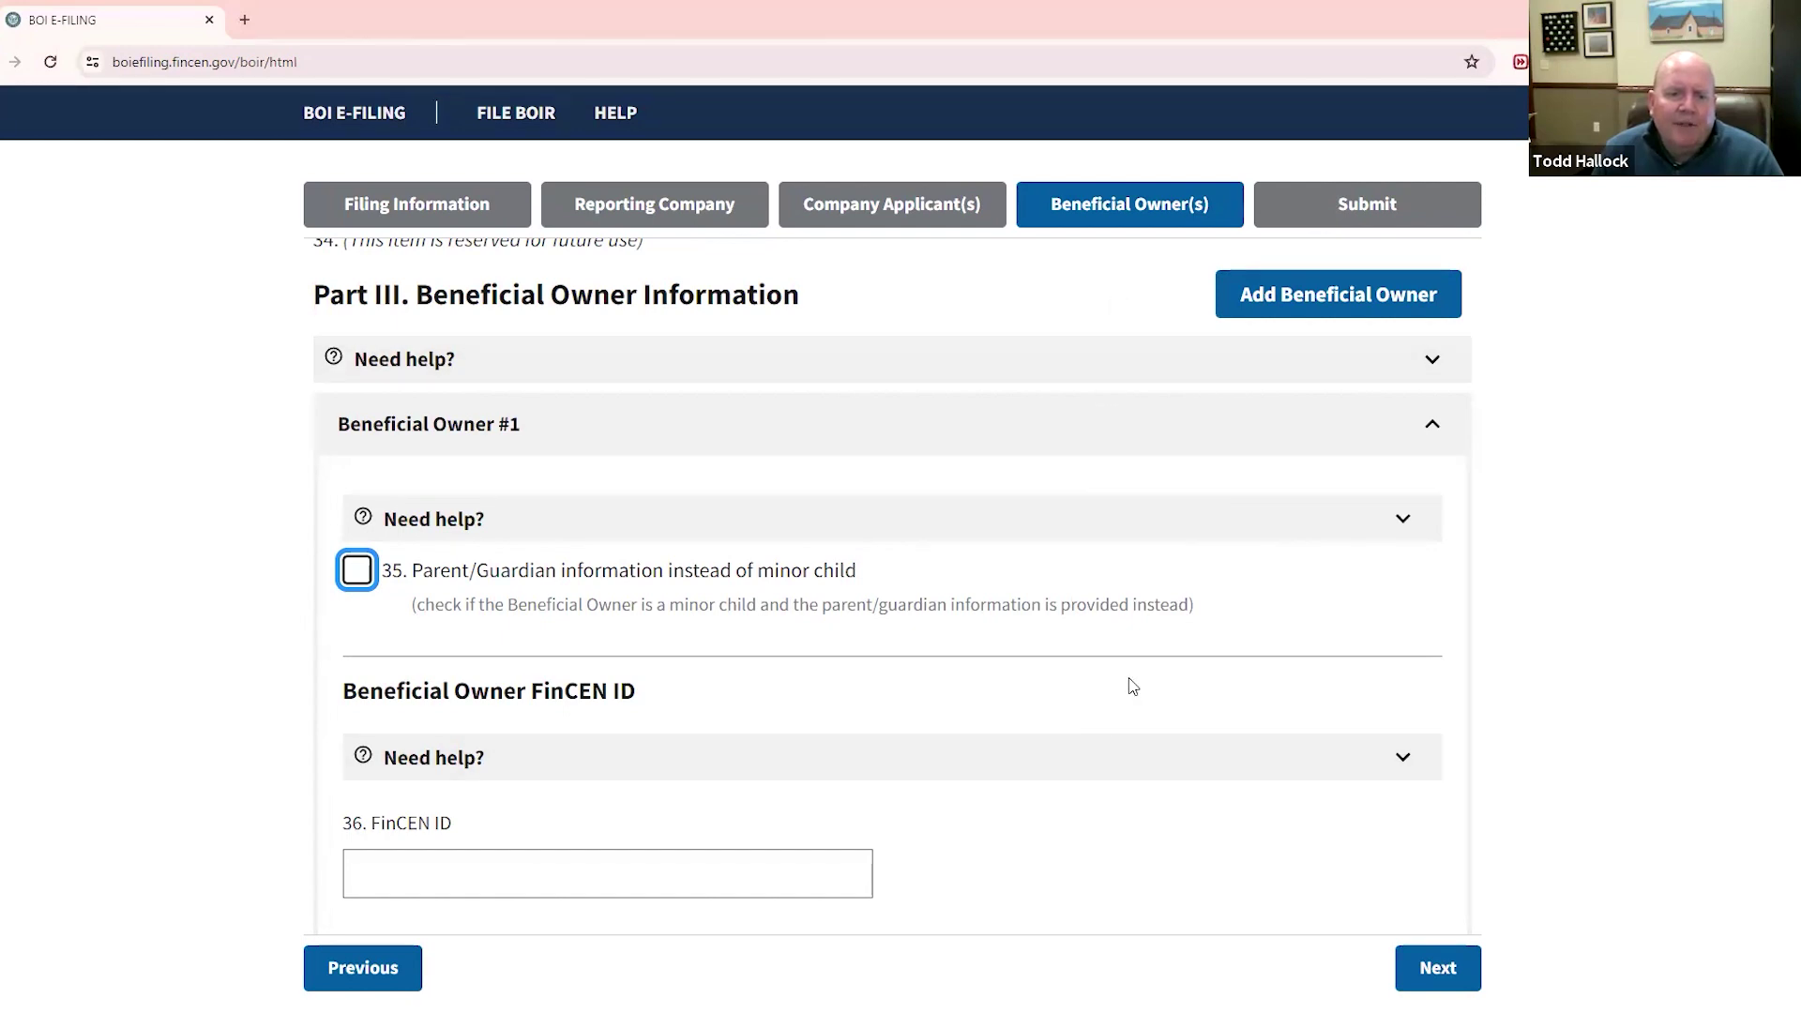
pyautogui.scroll(-2, 1131, 685)
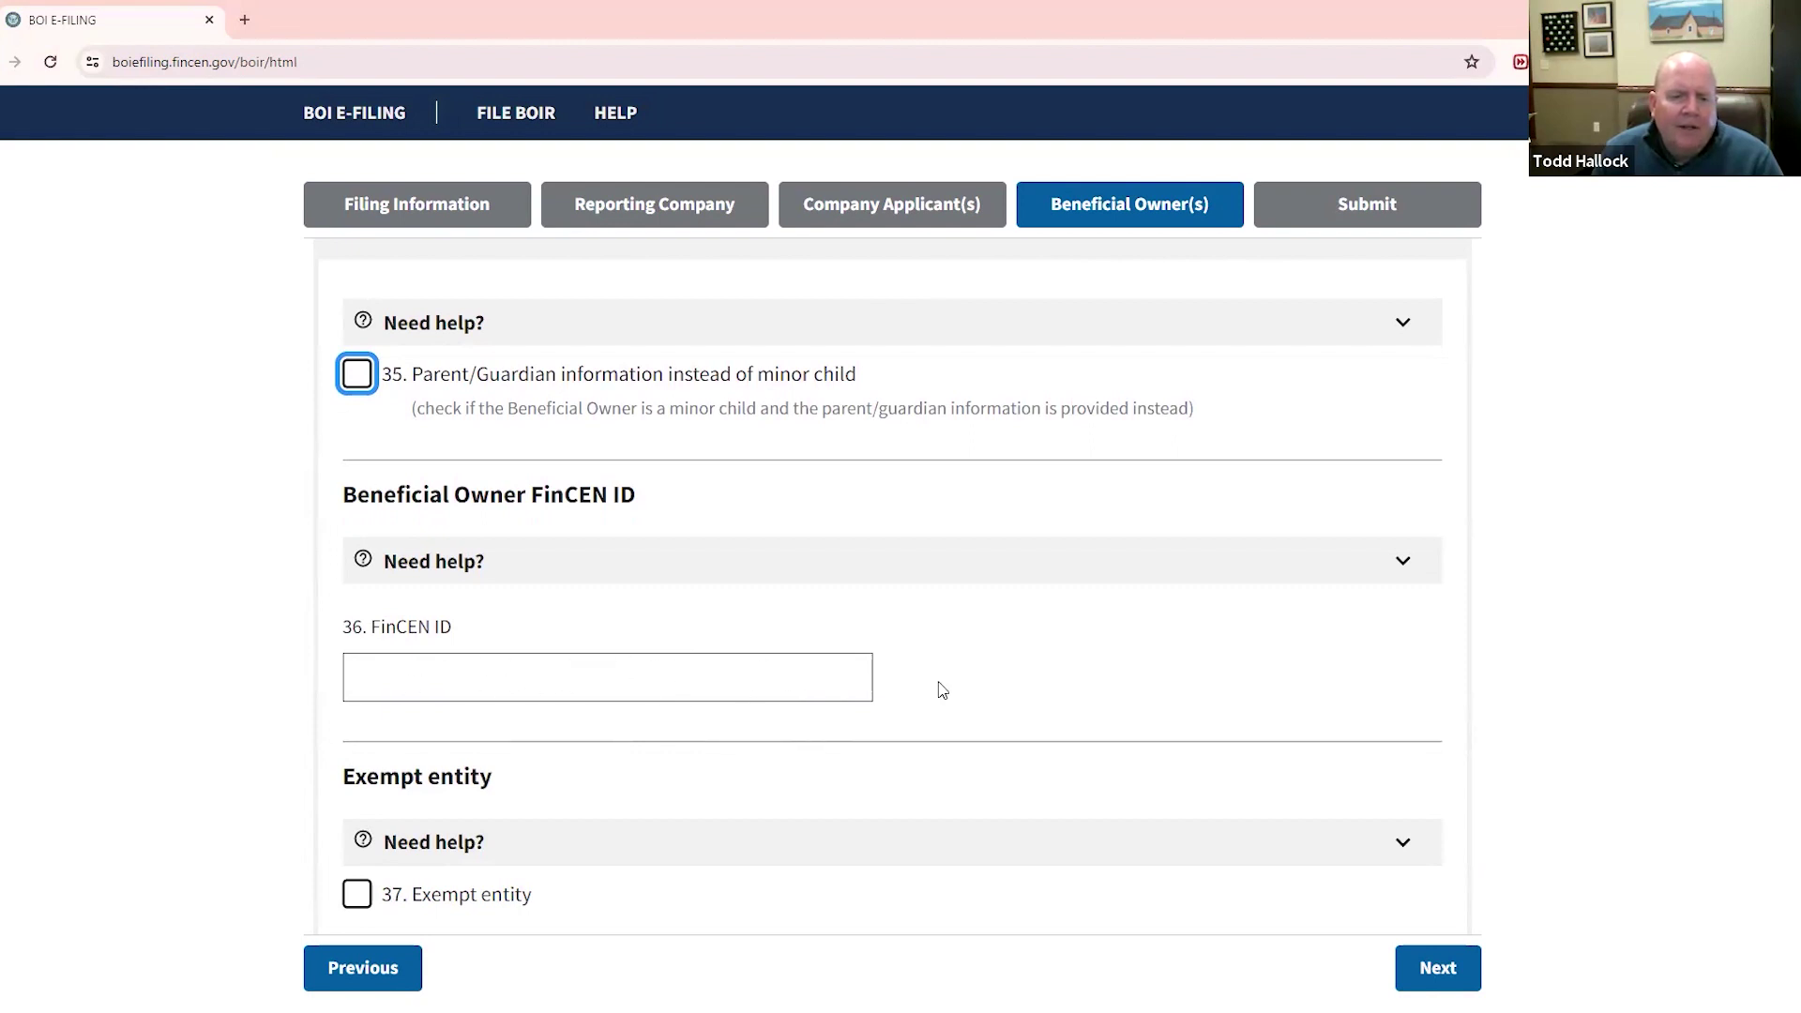
pyautogui.scroll(-2, 937, 687)
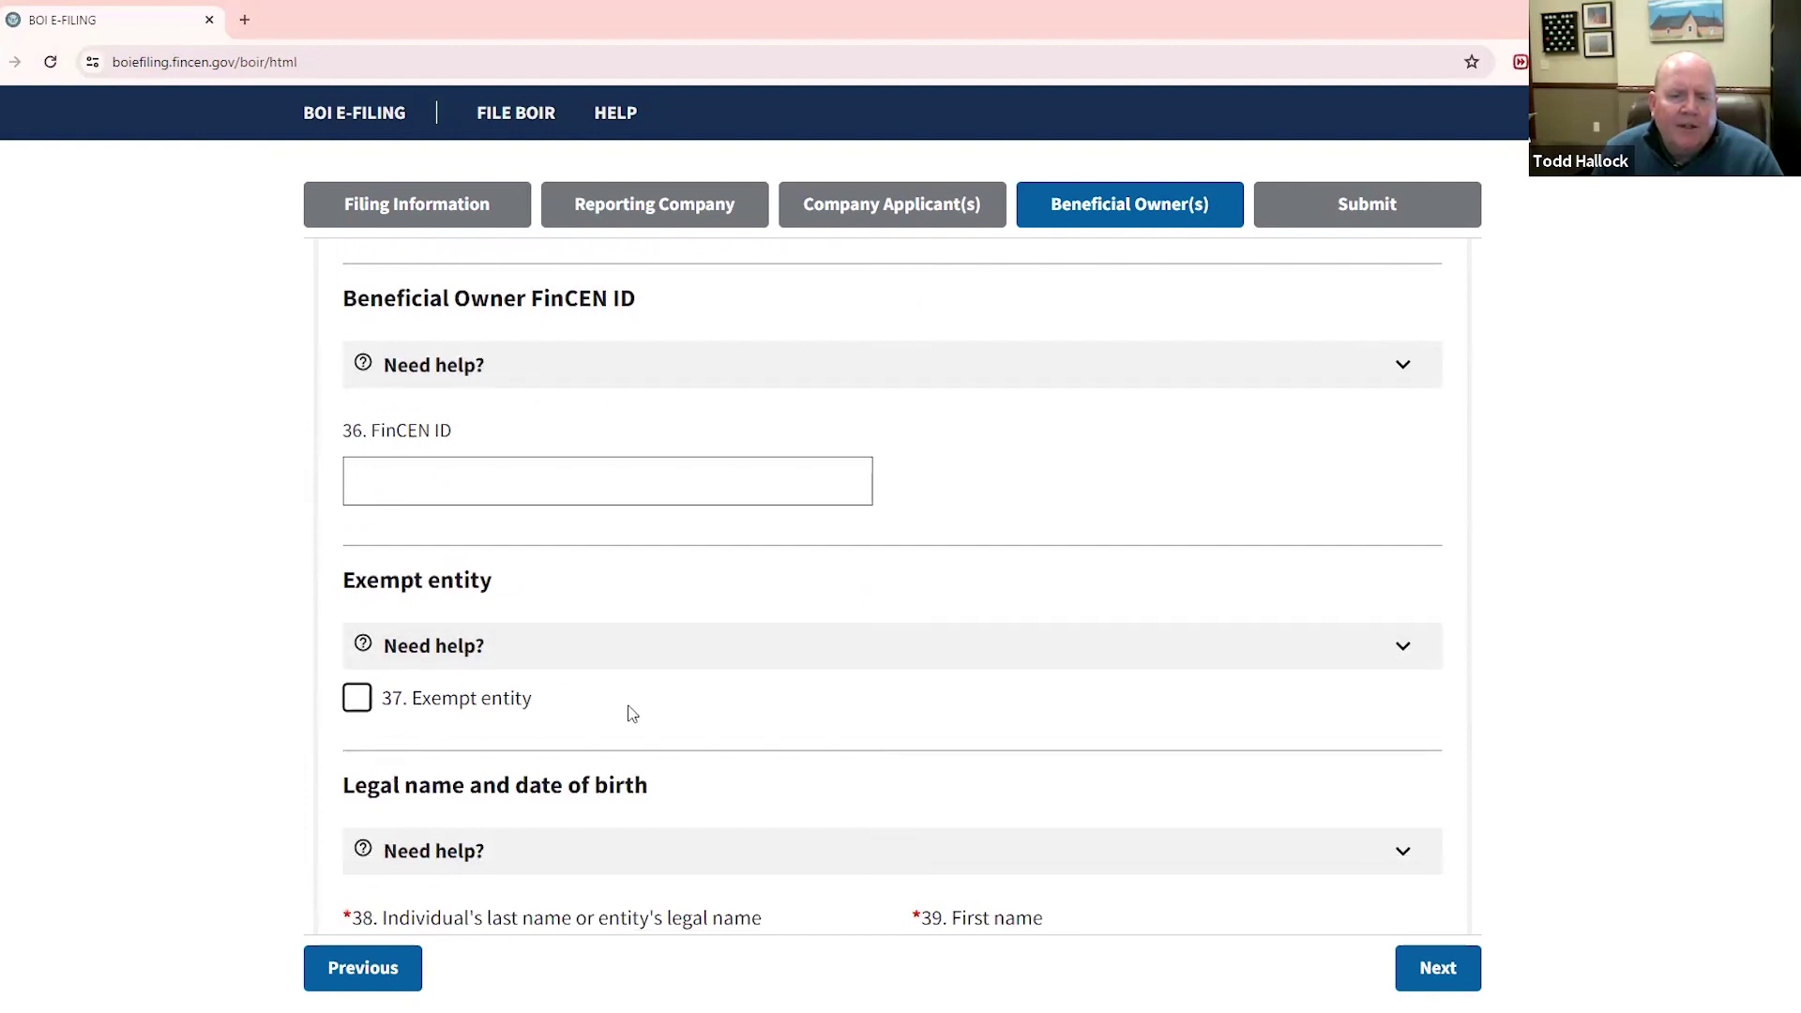
# - View and close the Exempt entity help, then scroll down to identification fields 48–50
pyautogui.click(1404, 657)
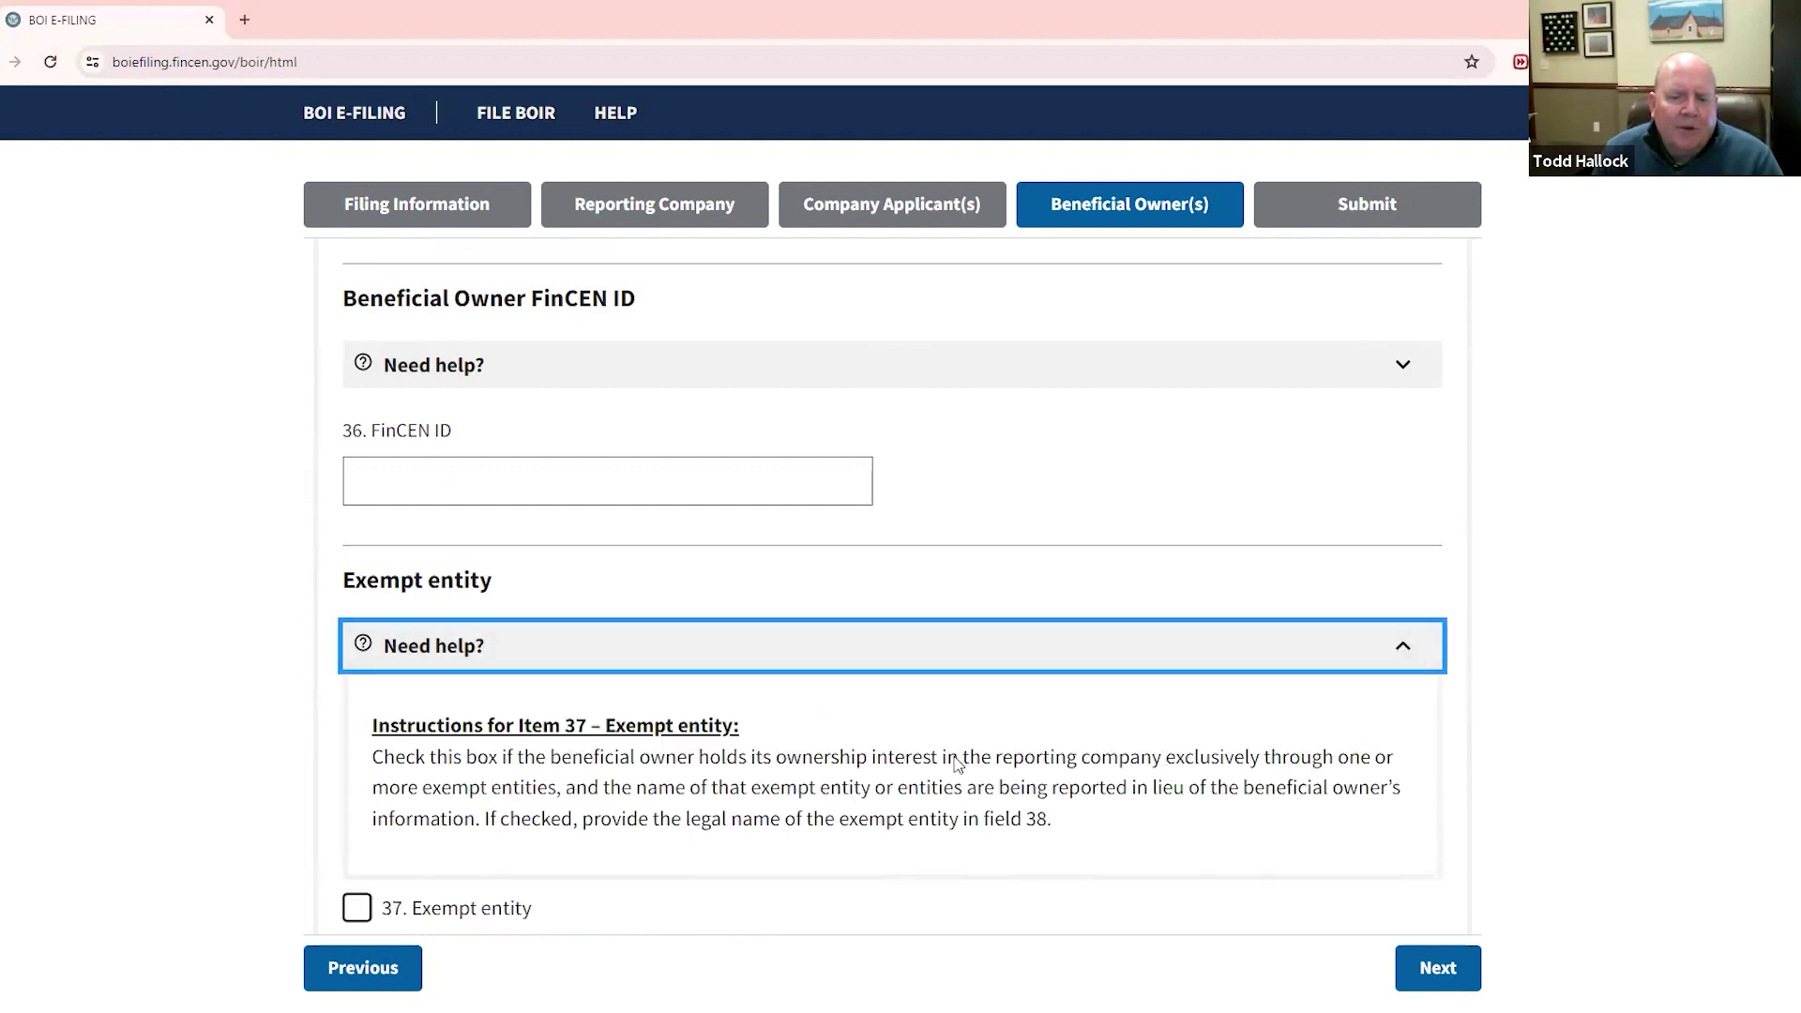
pyautogui.click(1392, 645)
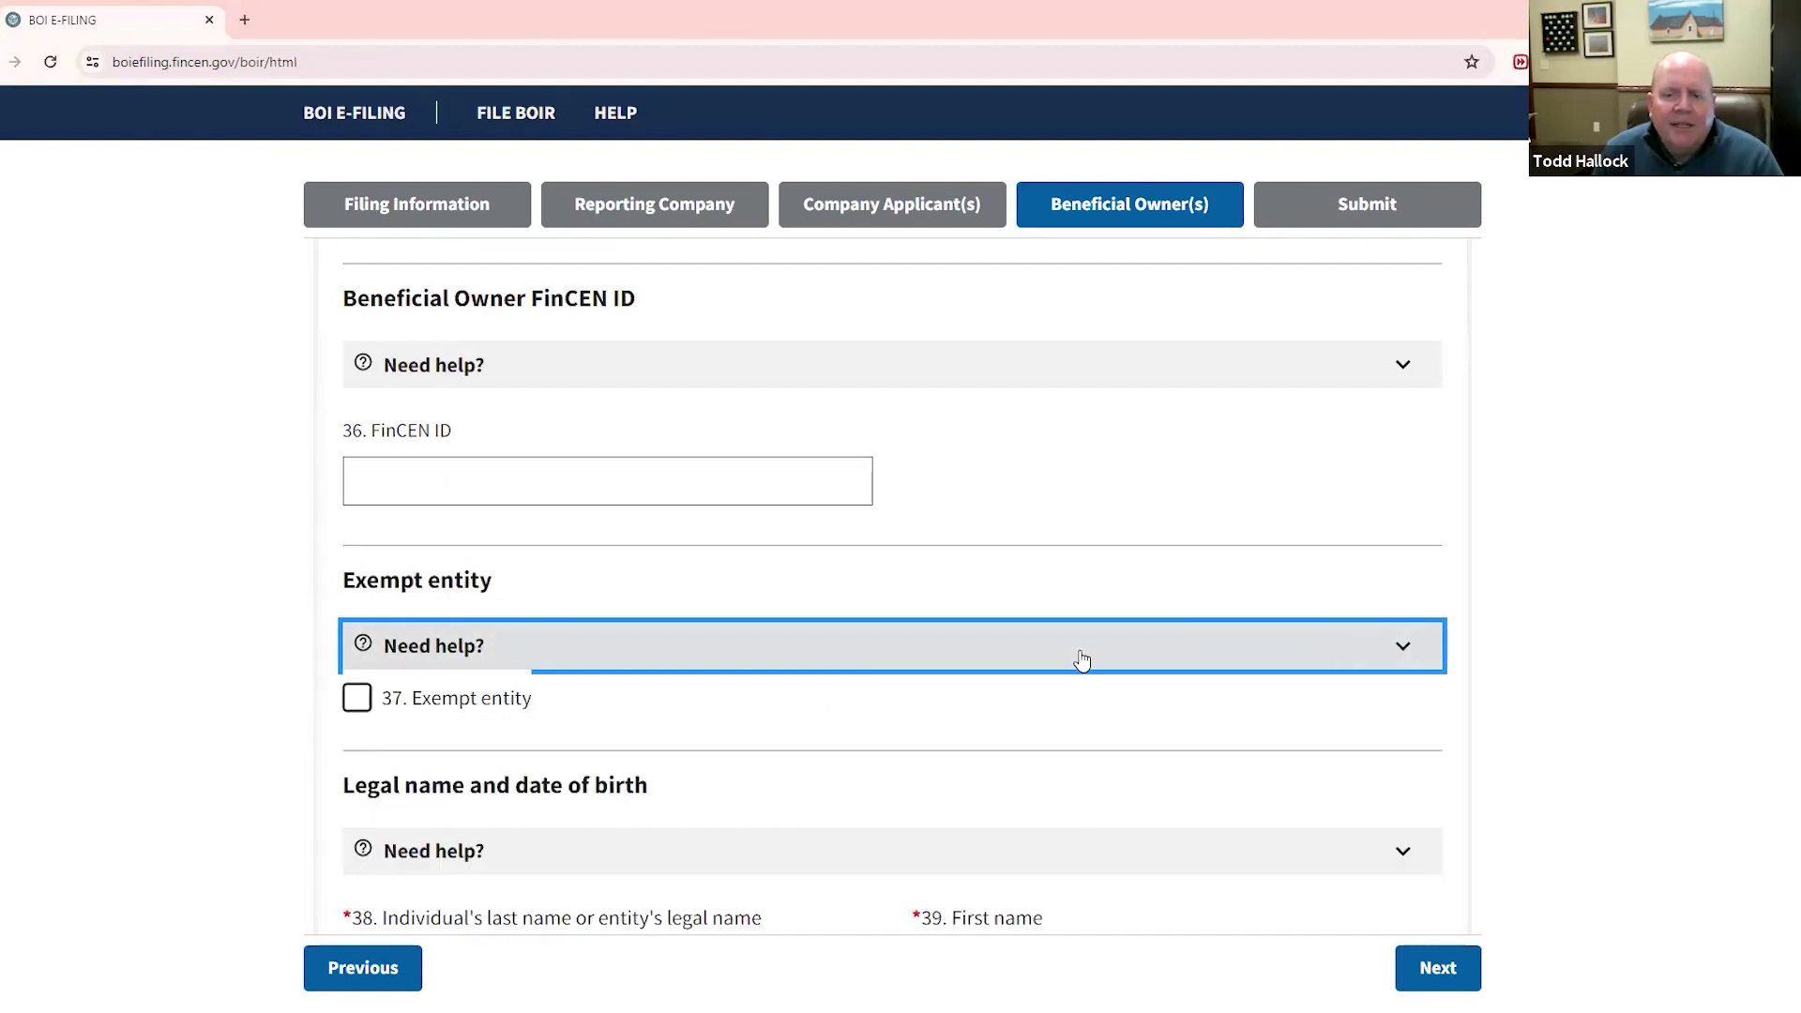
pyautogui.scroll(-1, 1078, 656)
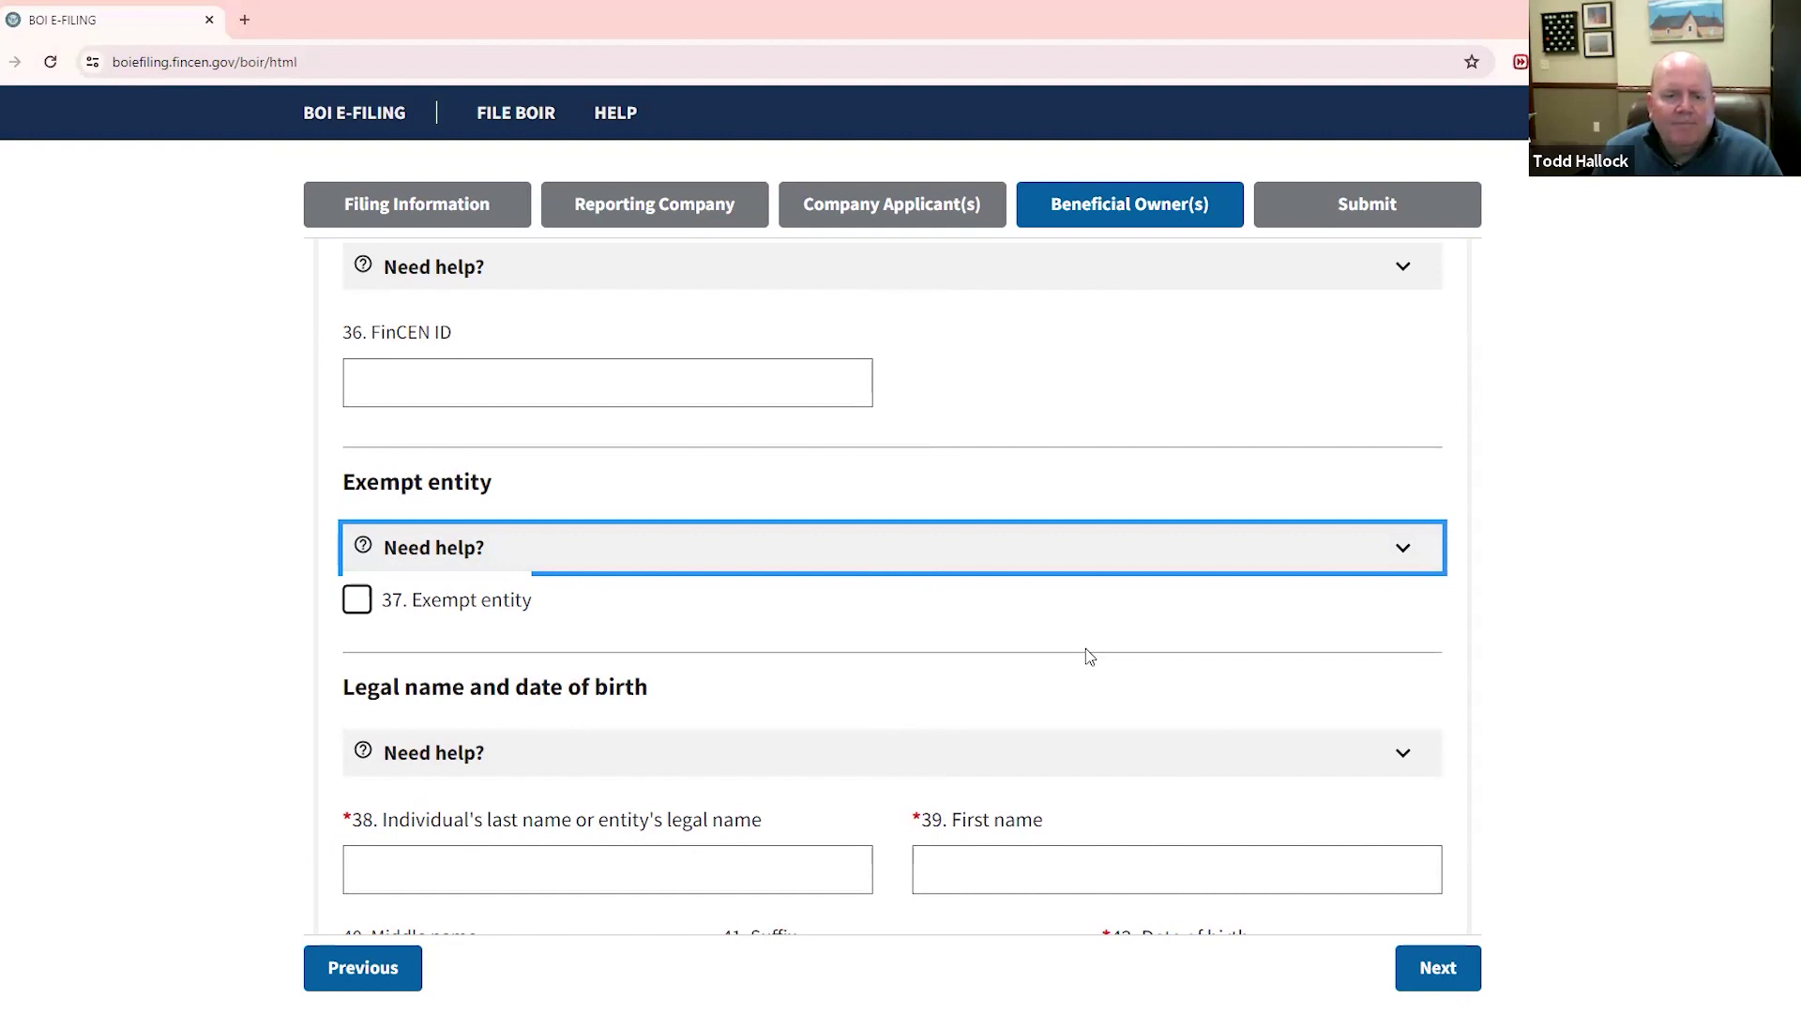
pyautogui.scroll(-3, 1086, 650)
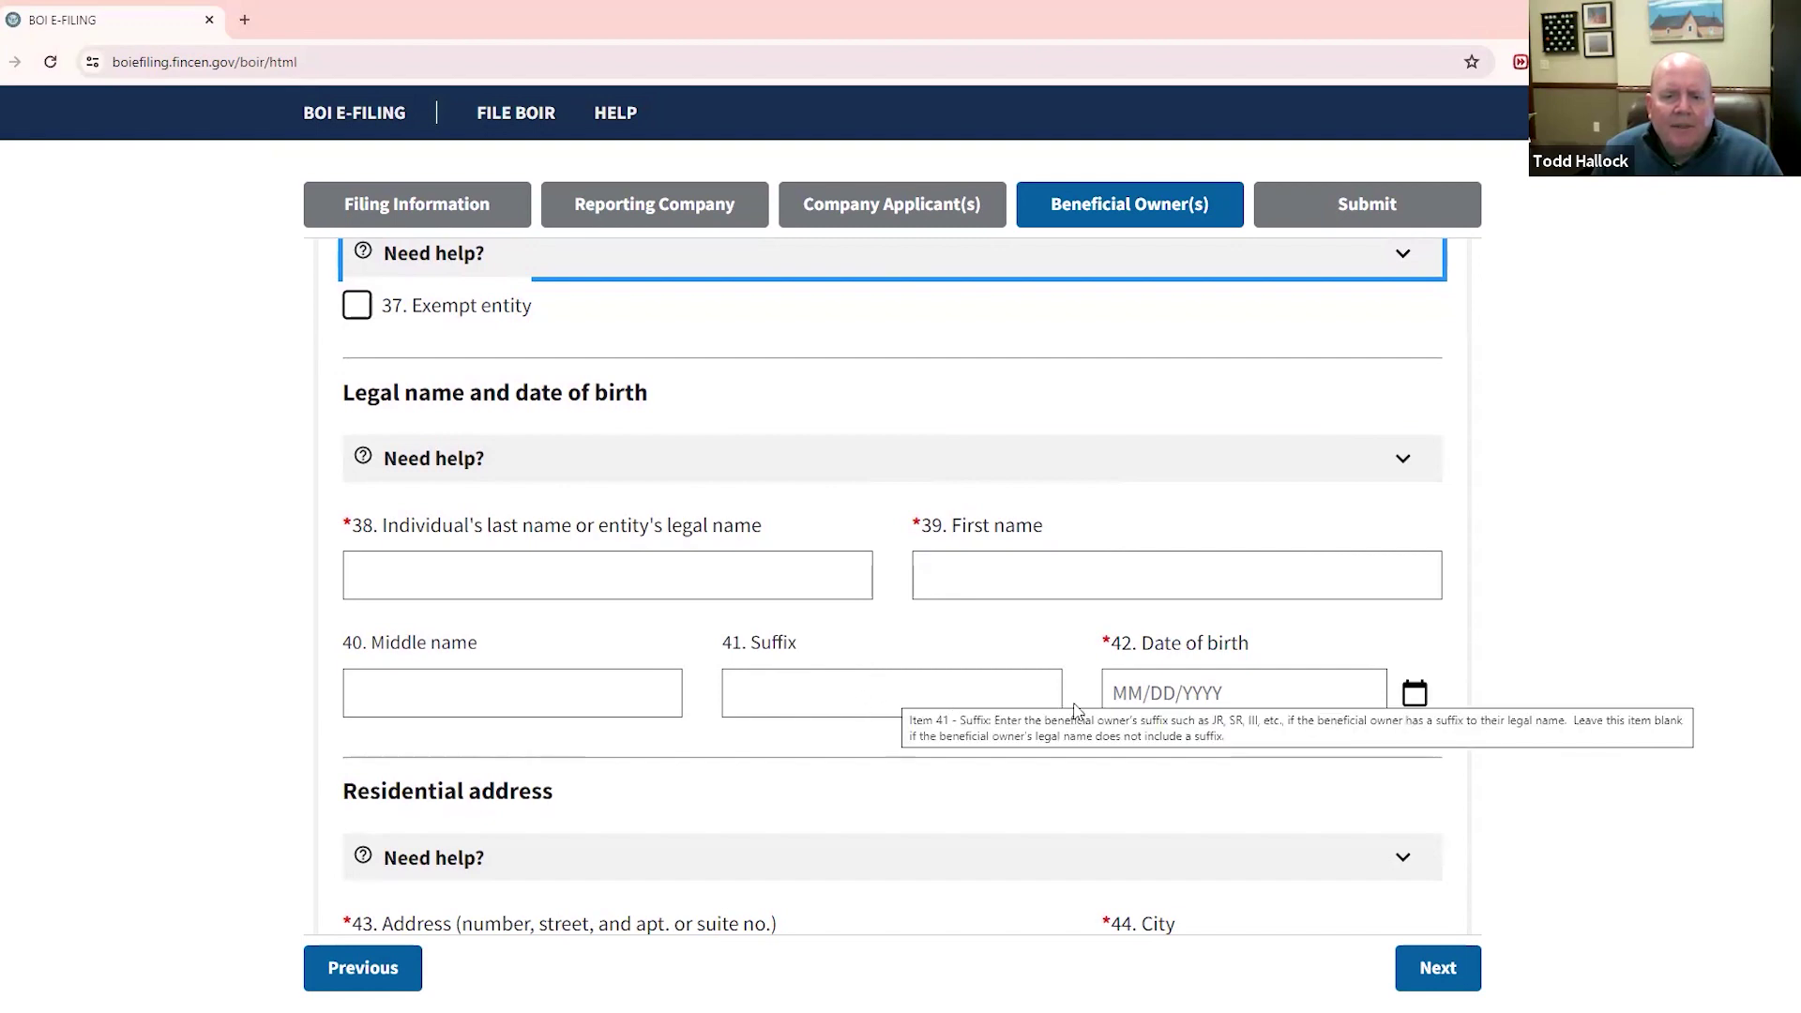
pyautogui.scroll(-2, 848, 715)
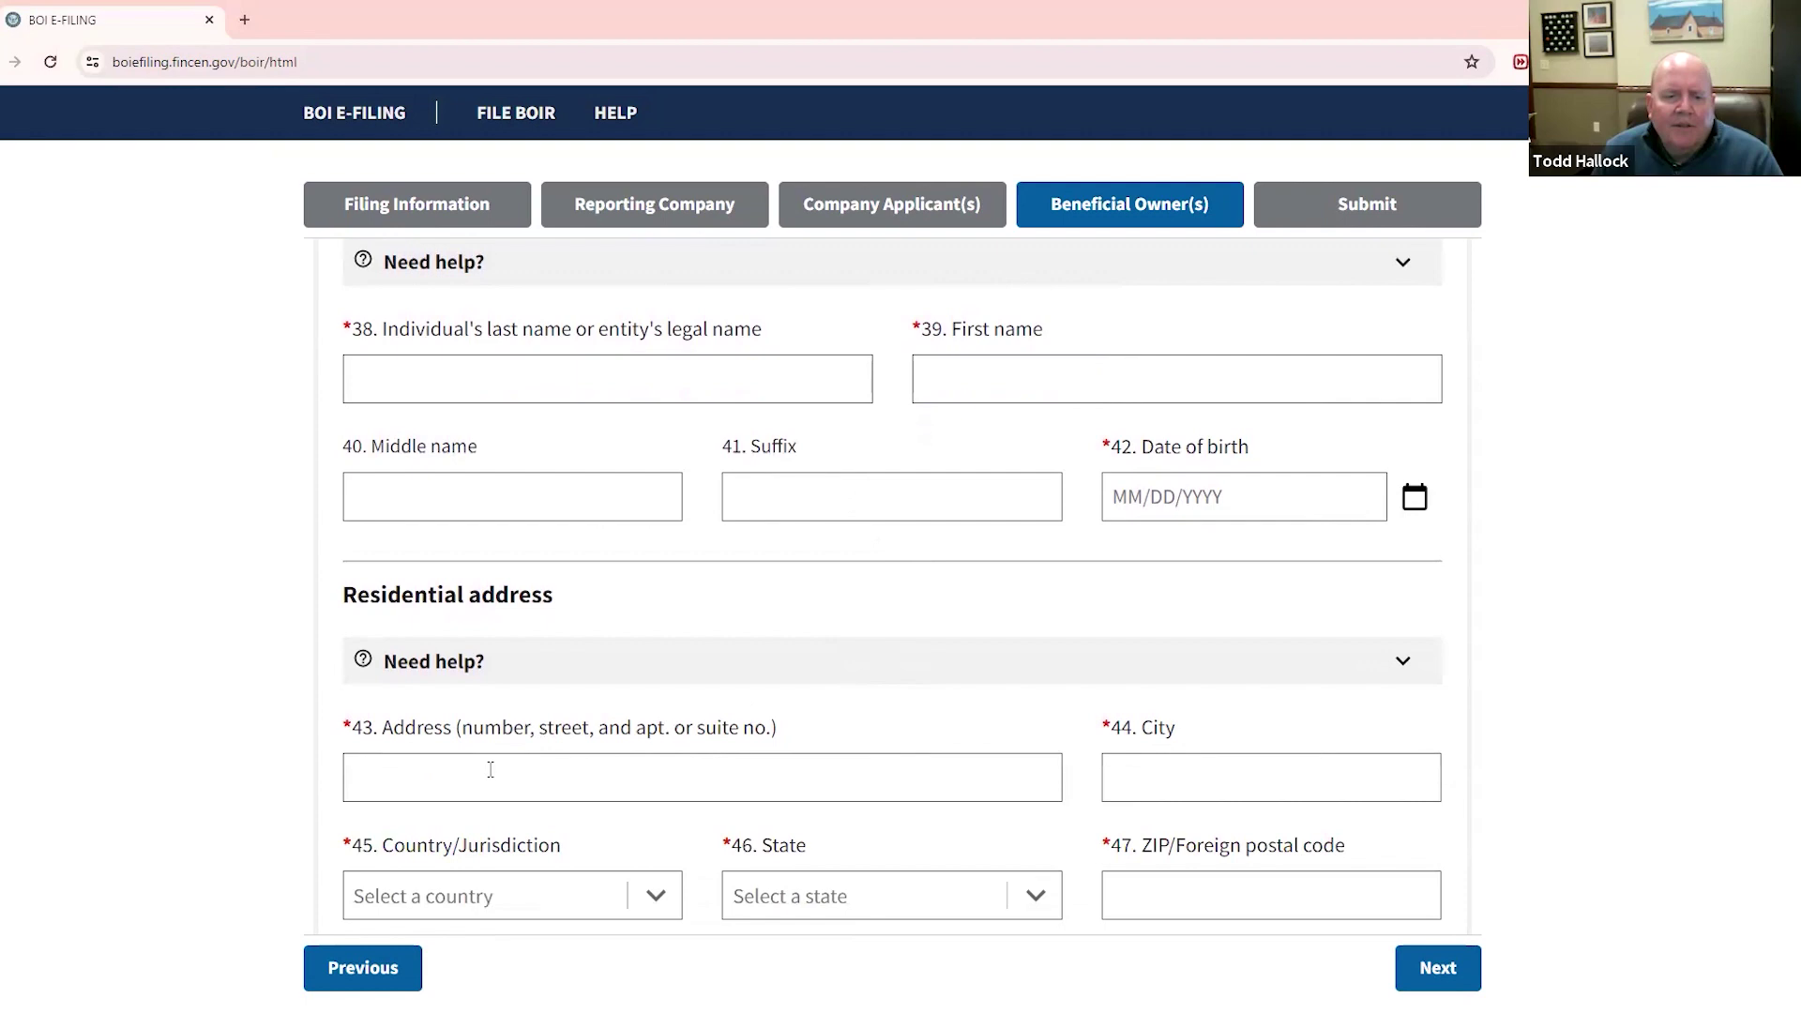
pyautogui.scroll(-2, 1340, 774)
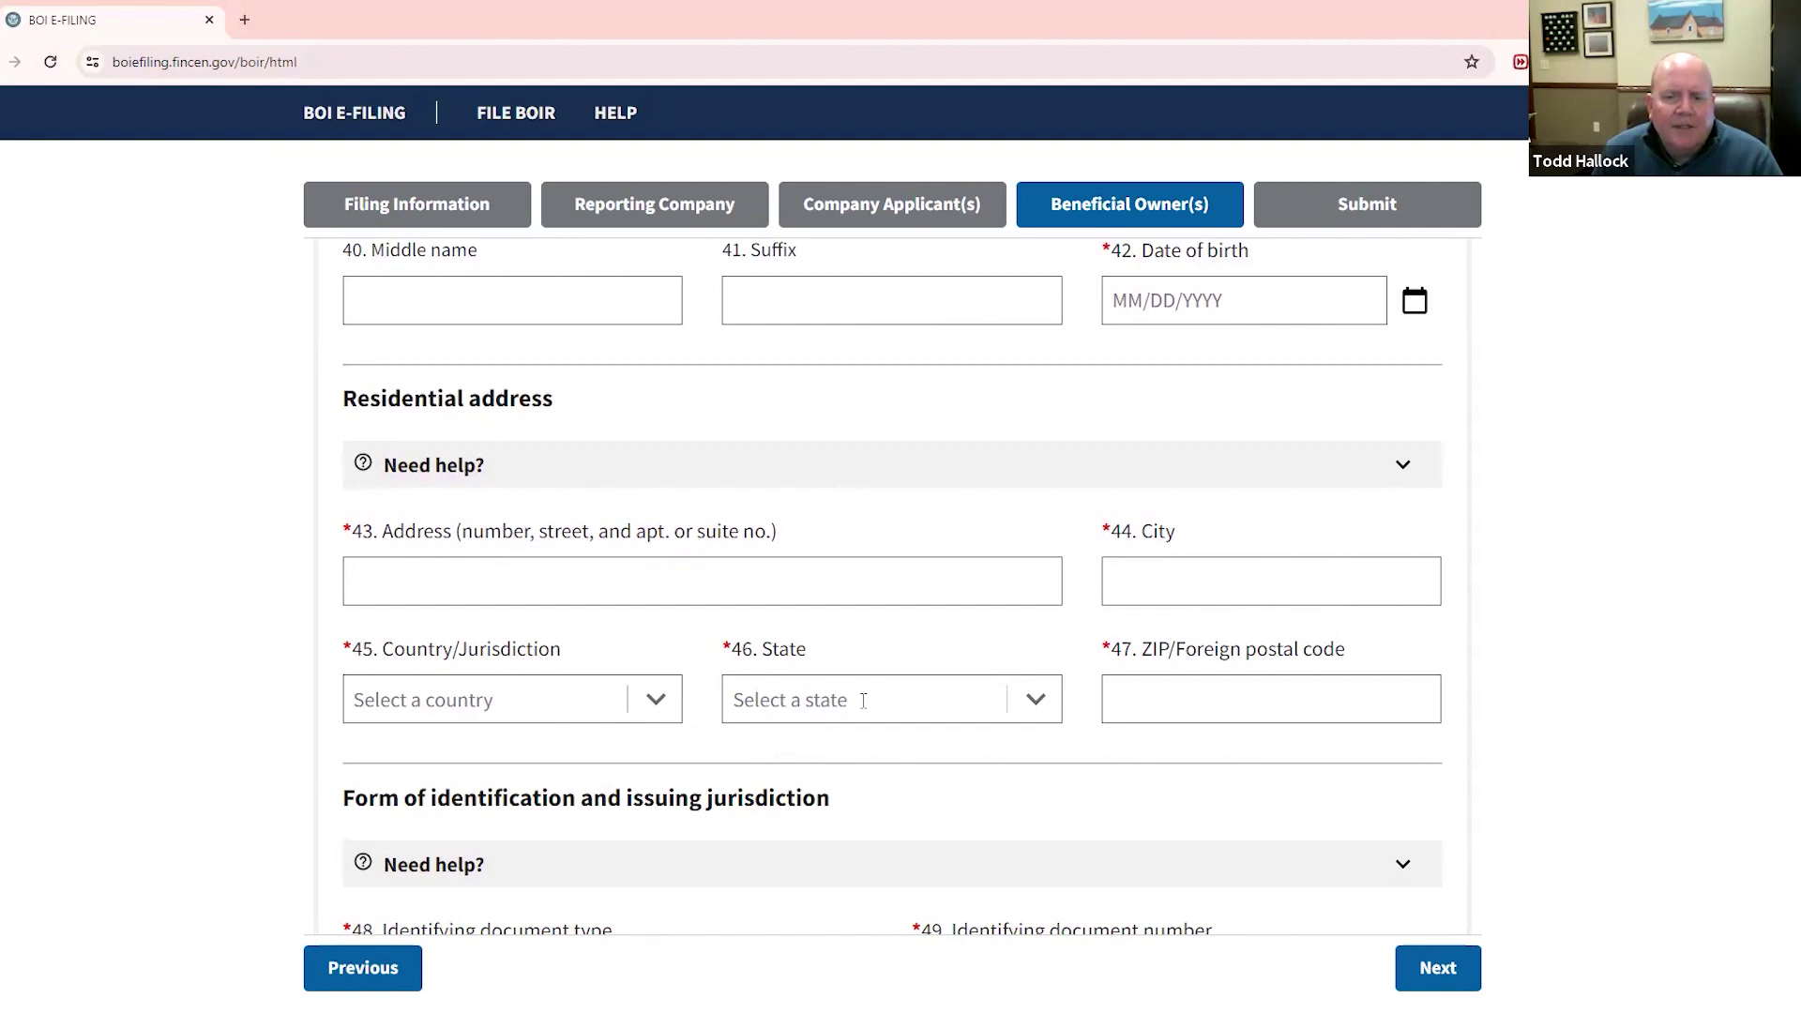
pyautogui.scroll(-2, 977, 710)
pyautogui.scroll(-2, 938, 706)
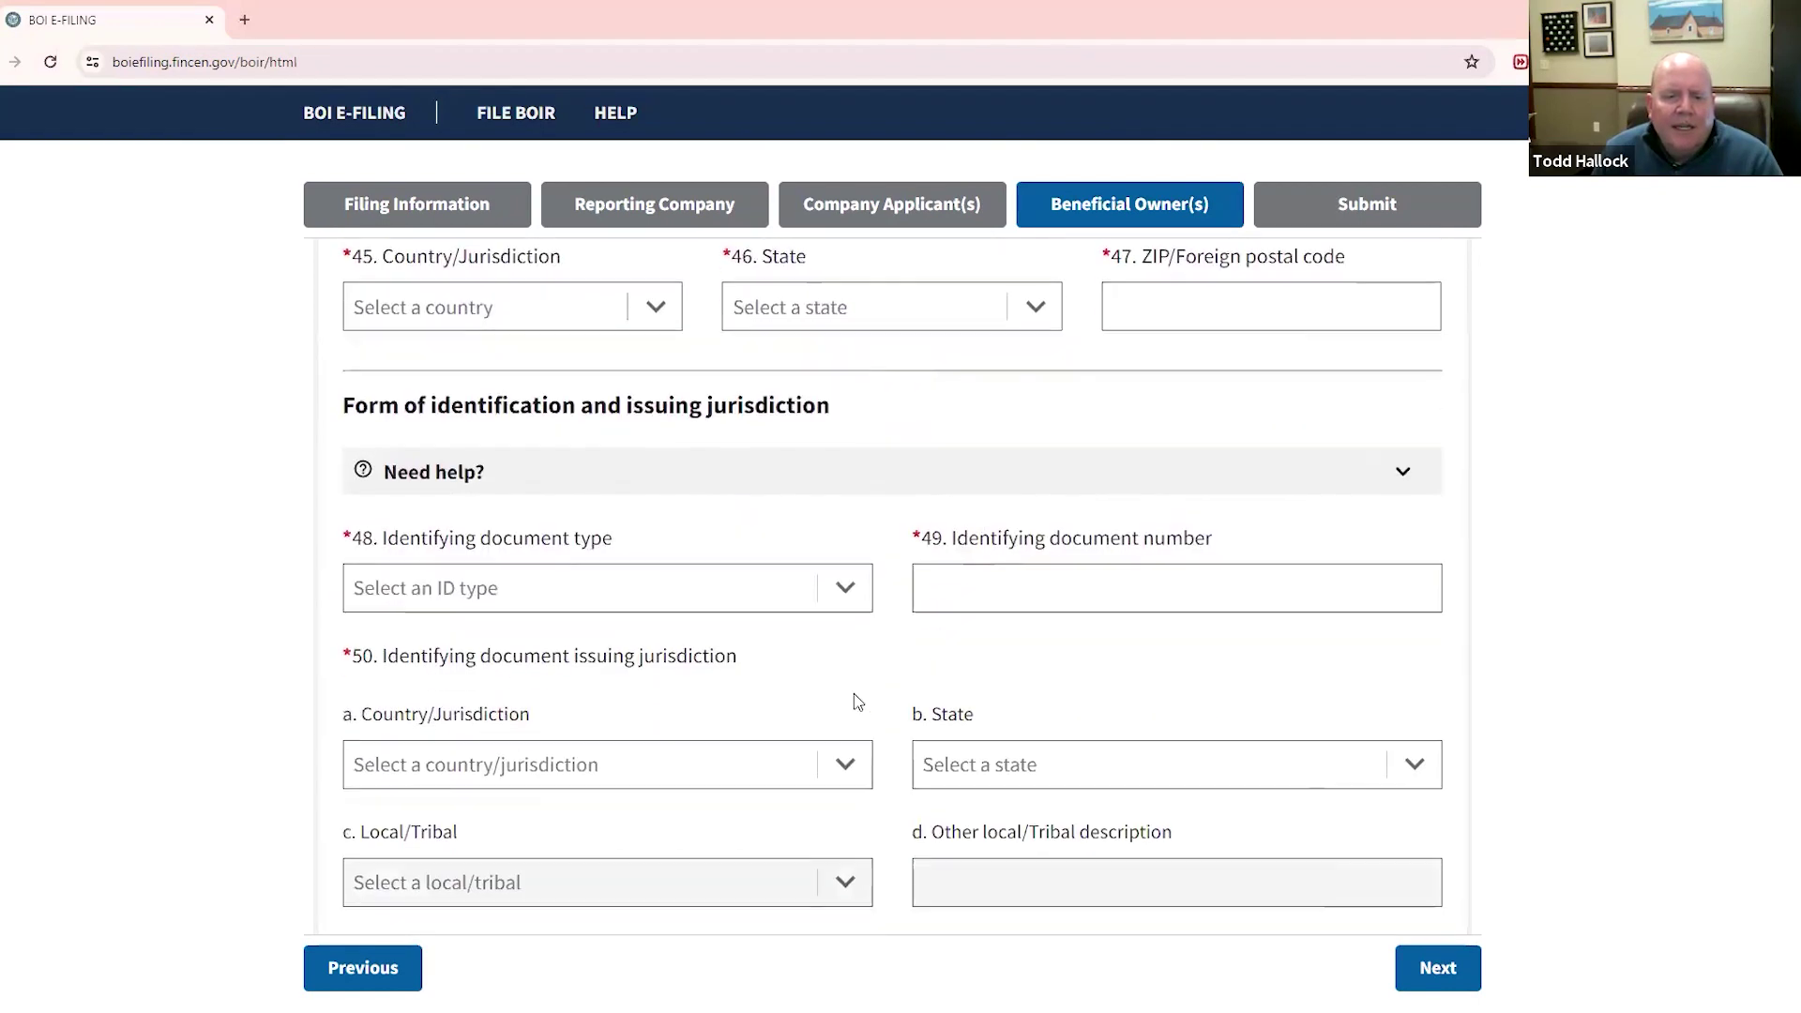
pyautogui.click(845, 593)
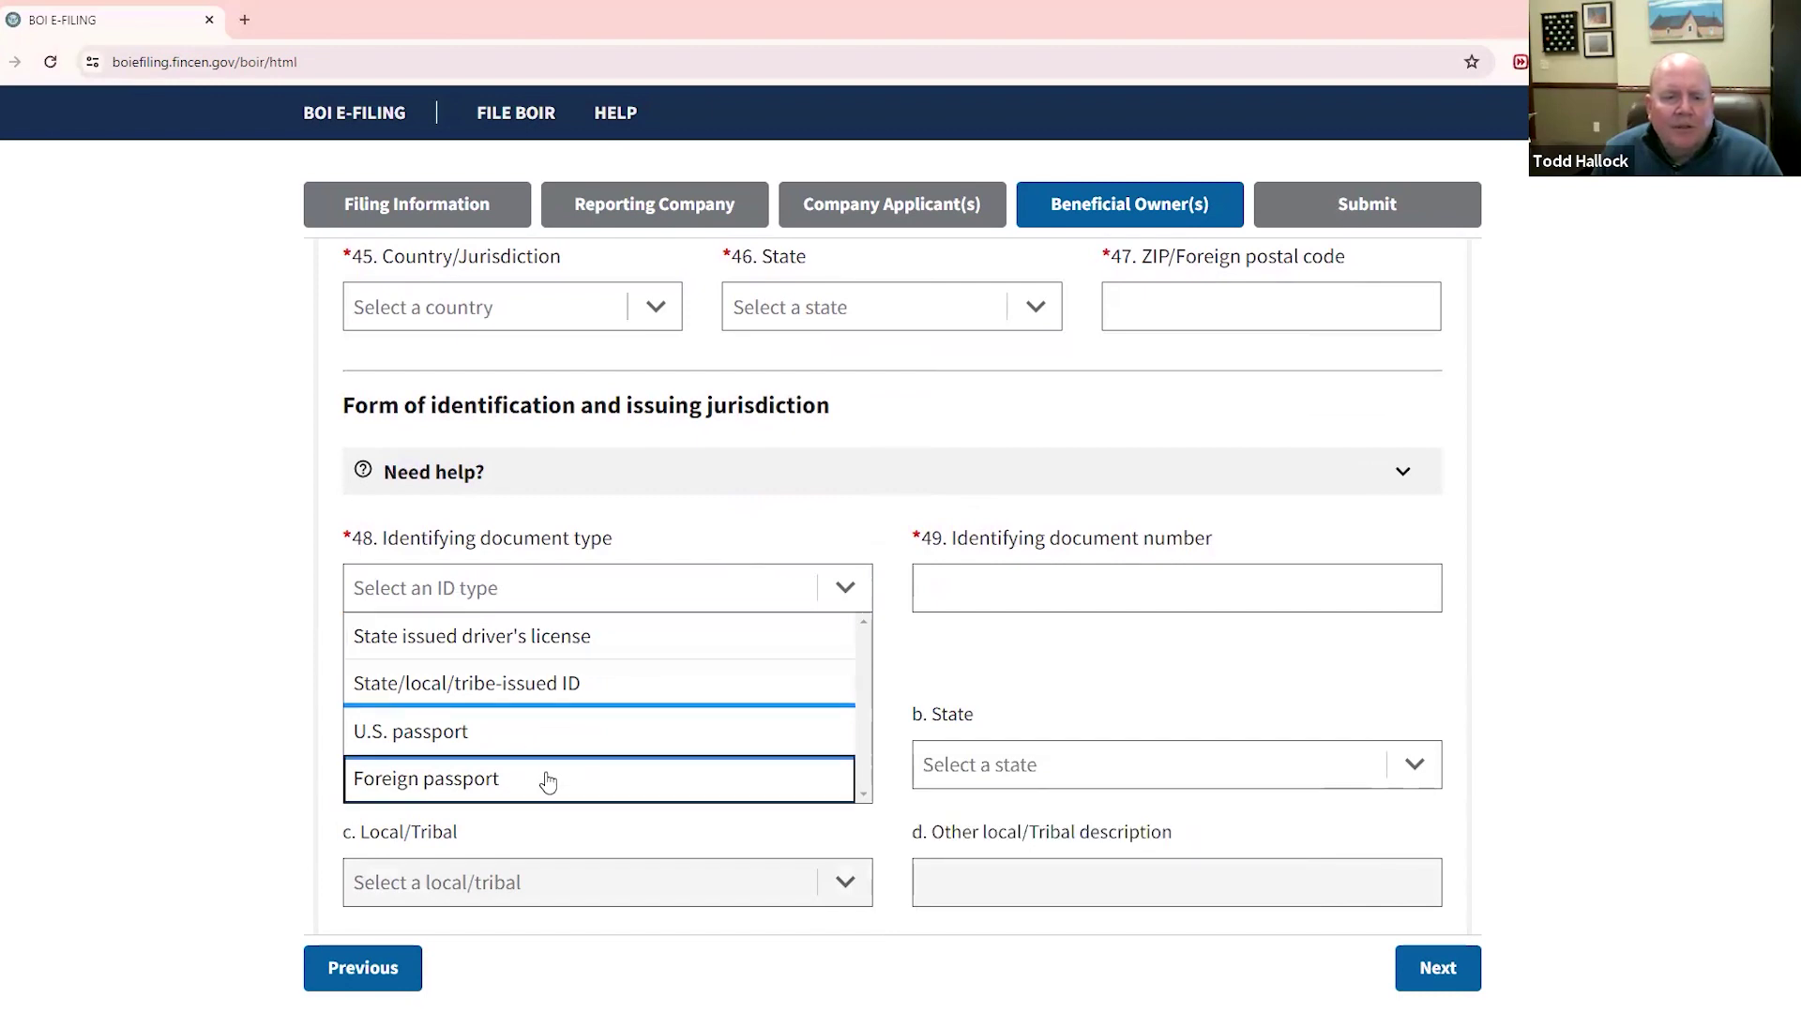
pyautogui.click(999, 576)
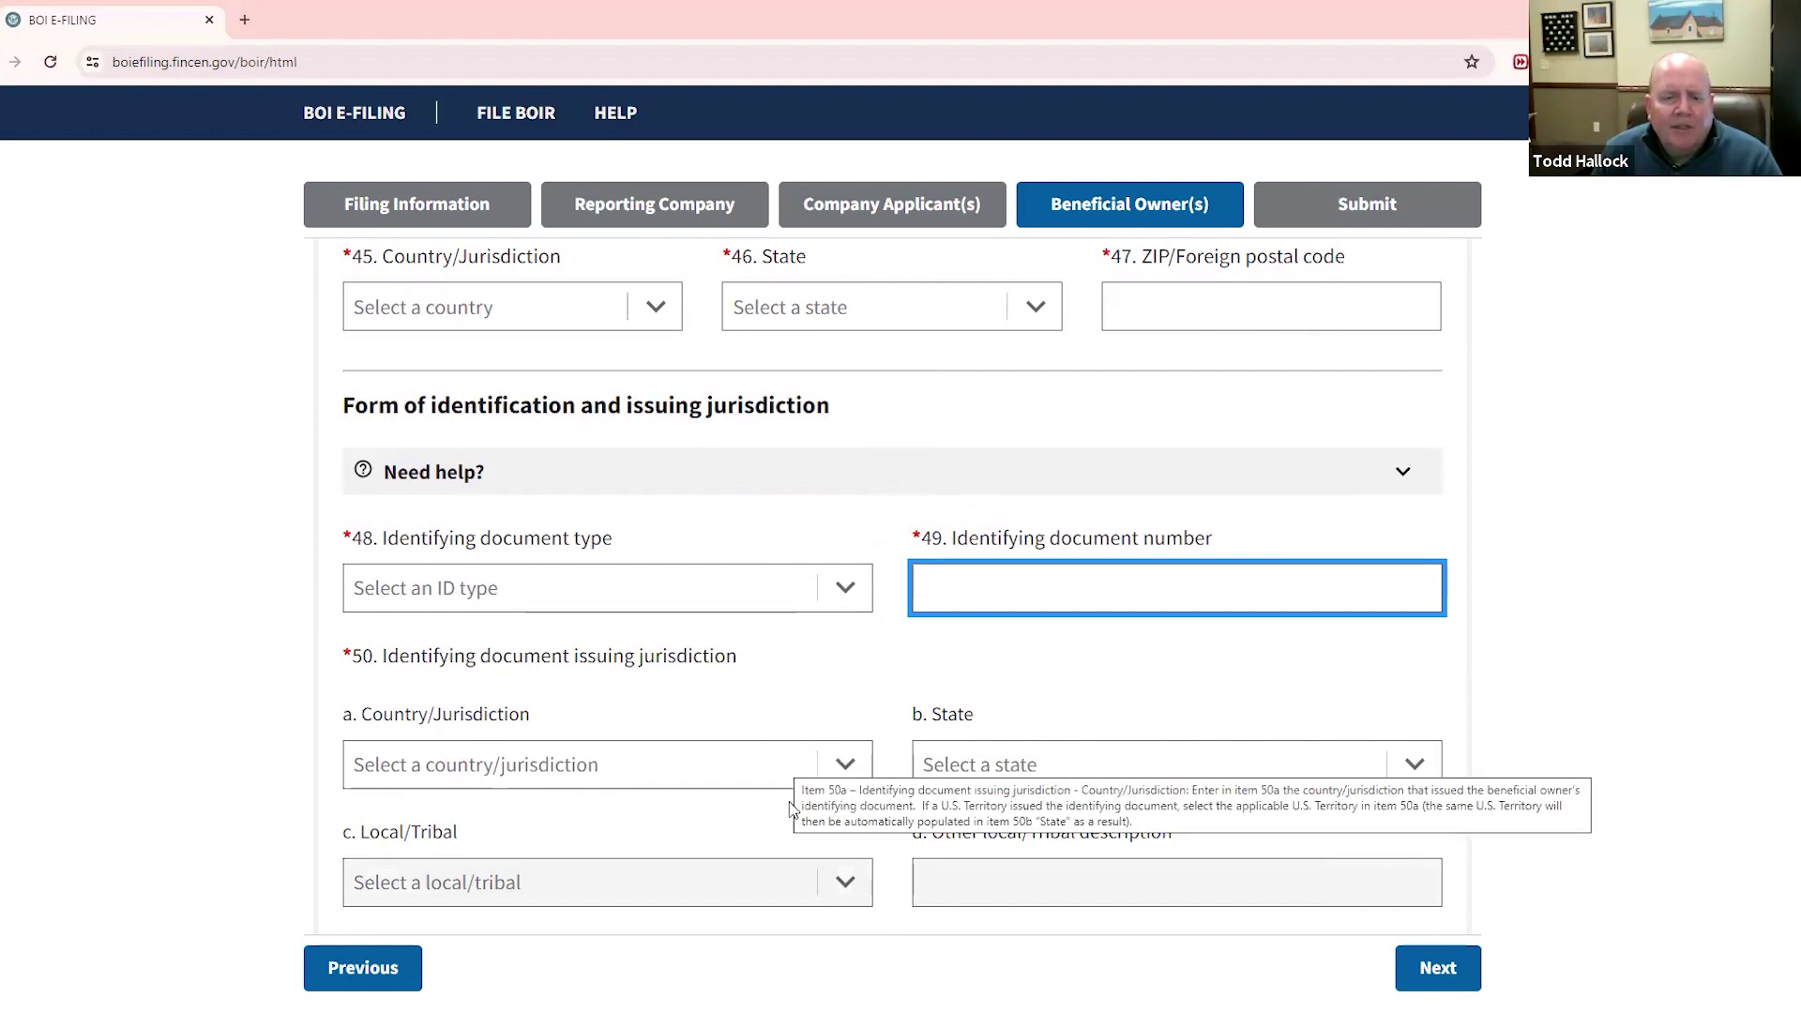
pyautogui.scroll(-2, 816, 807)
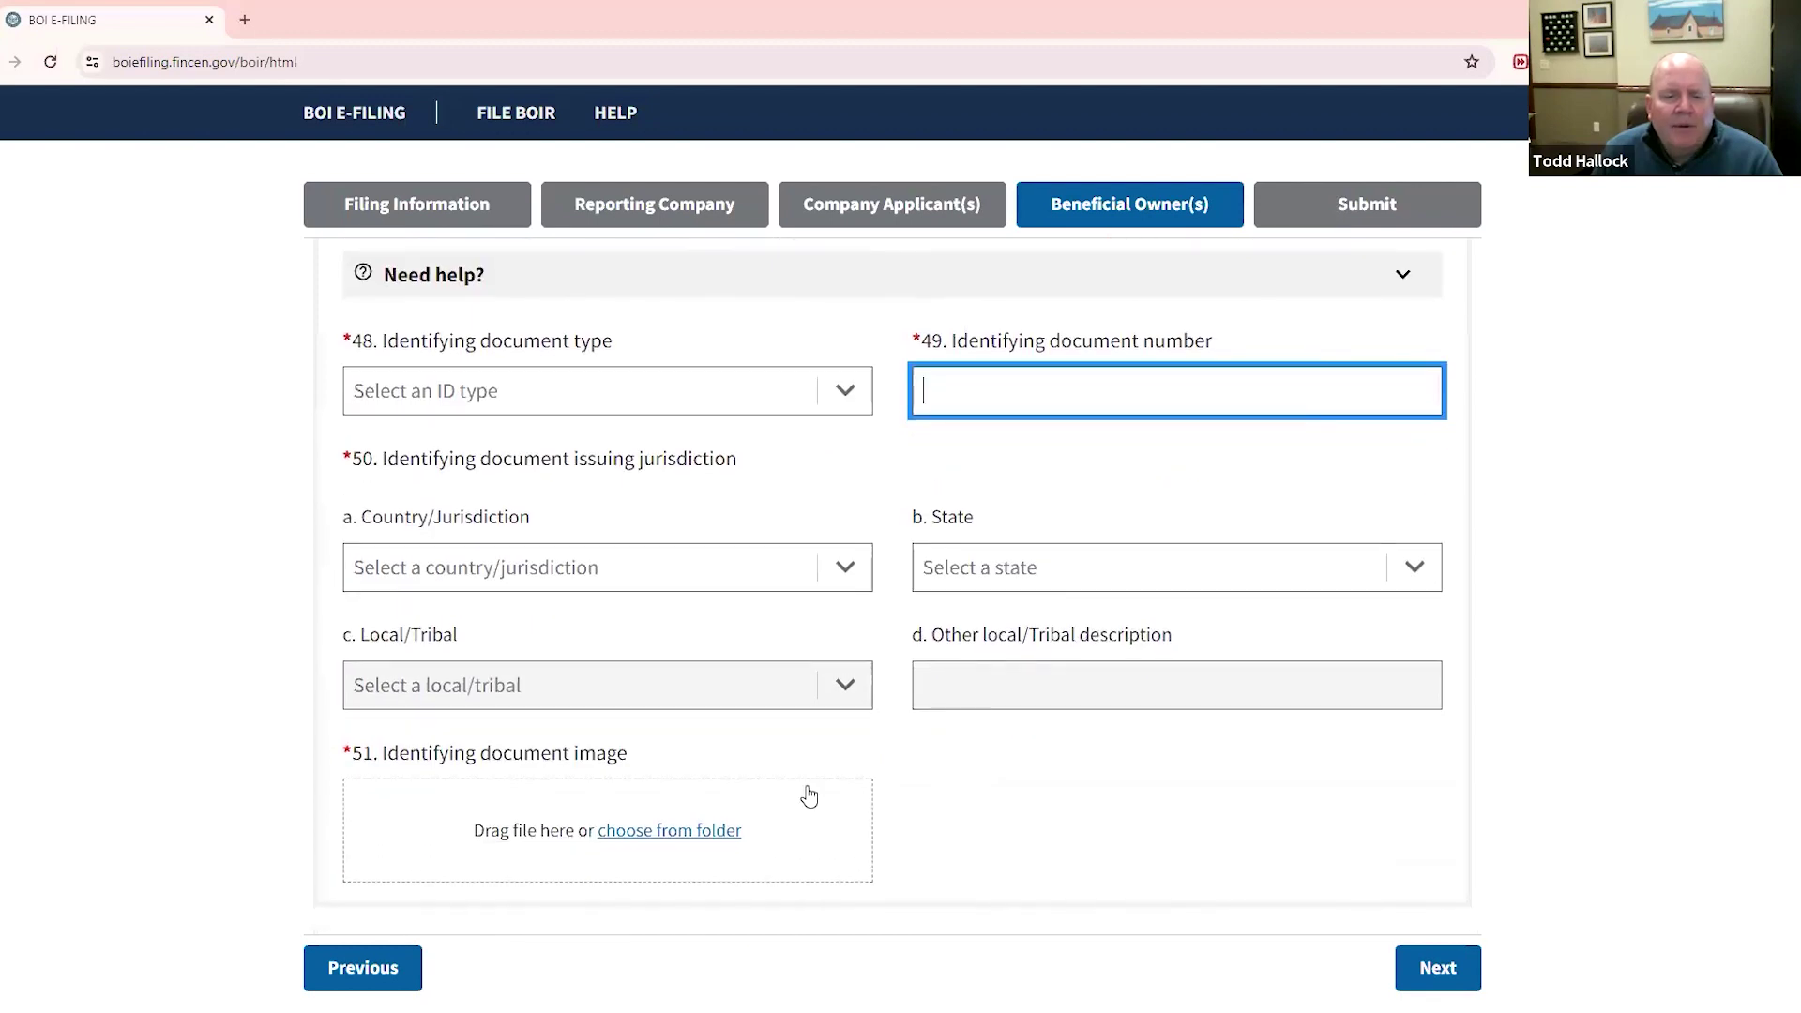
pyautogui.scroll(-1, 808, 796)
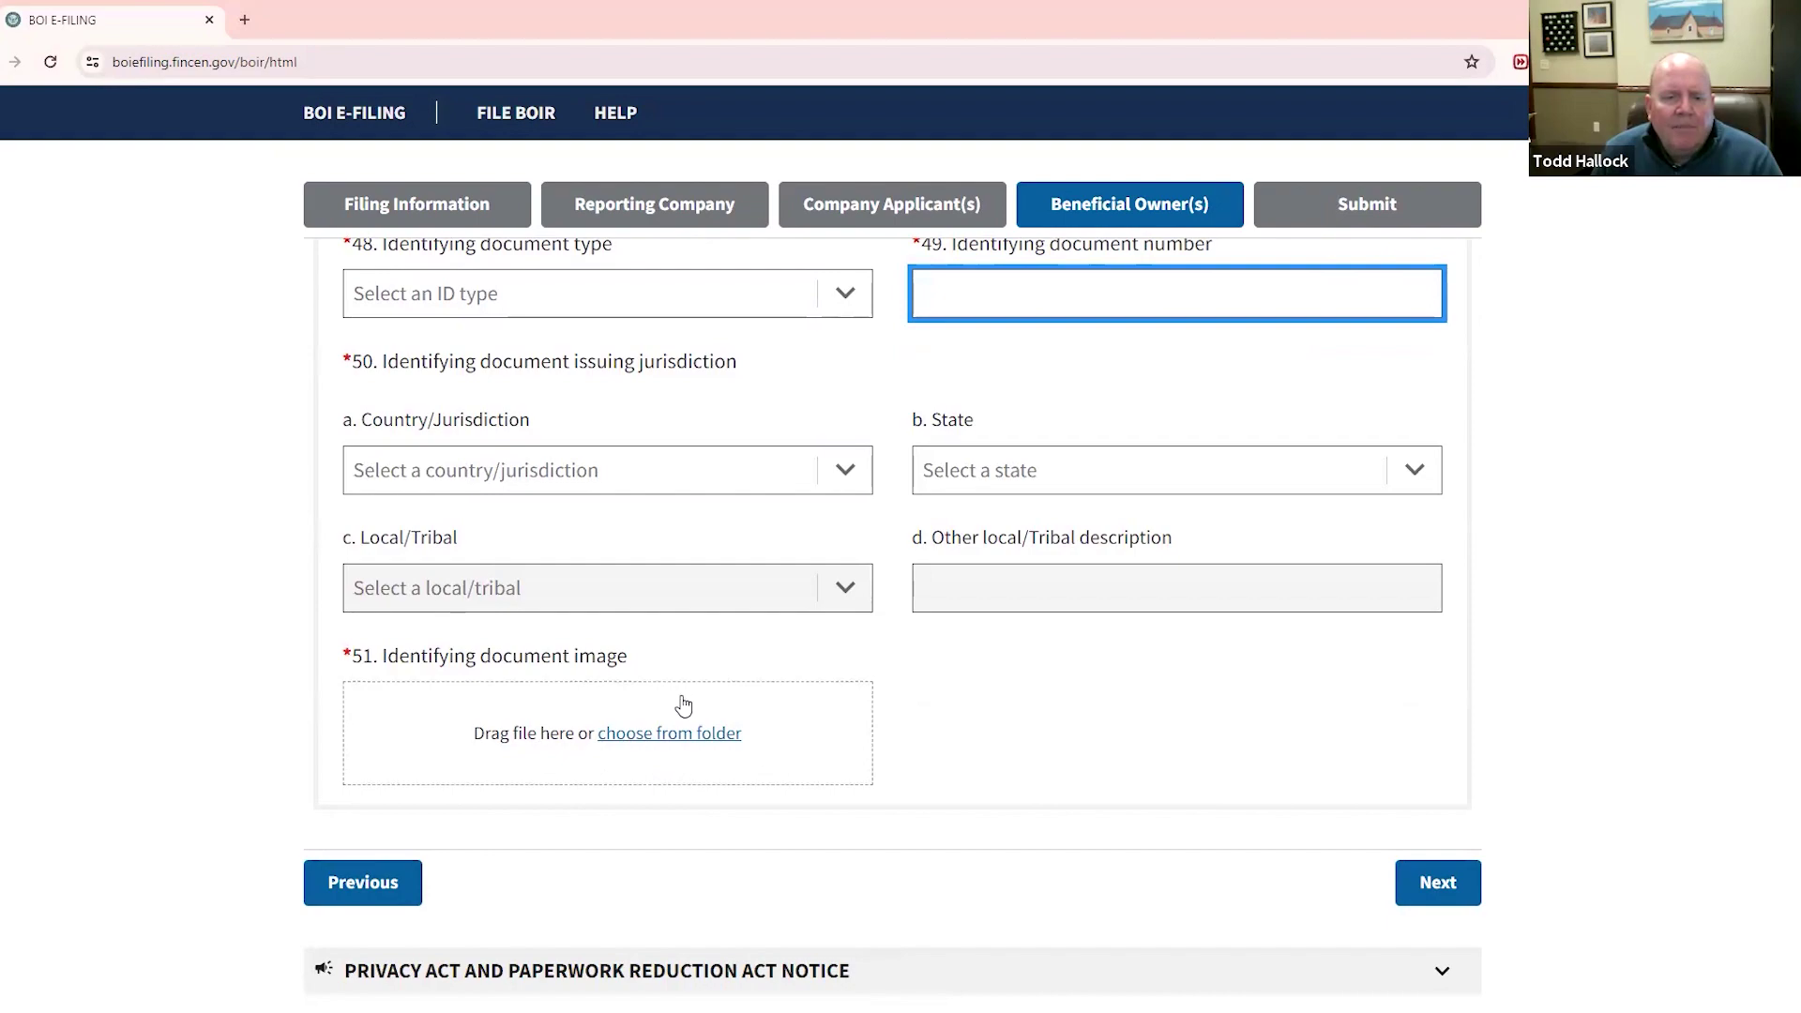
pyautogui.scroll(-1, 683, 706)
pyautogui.scroll(-1, 684, 704)
pyautogui.scroll(6, 684, 704)
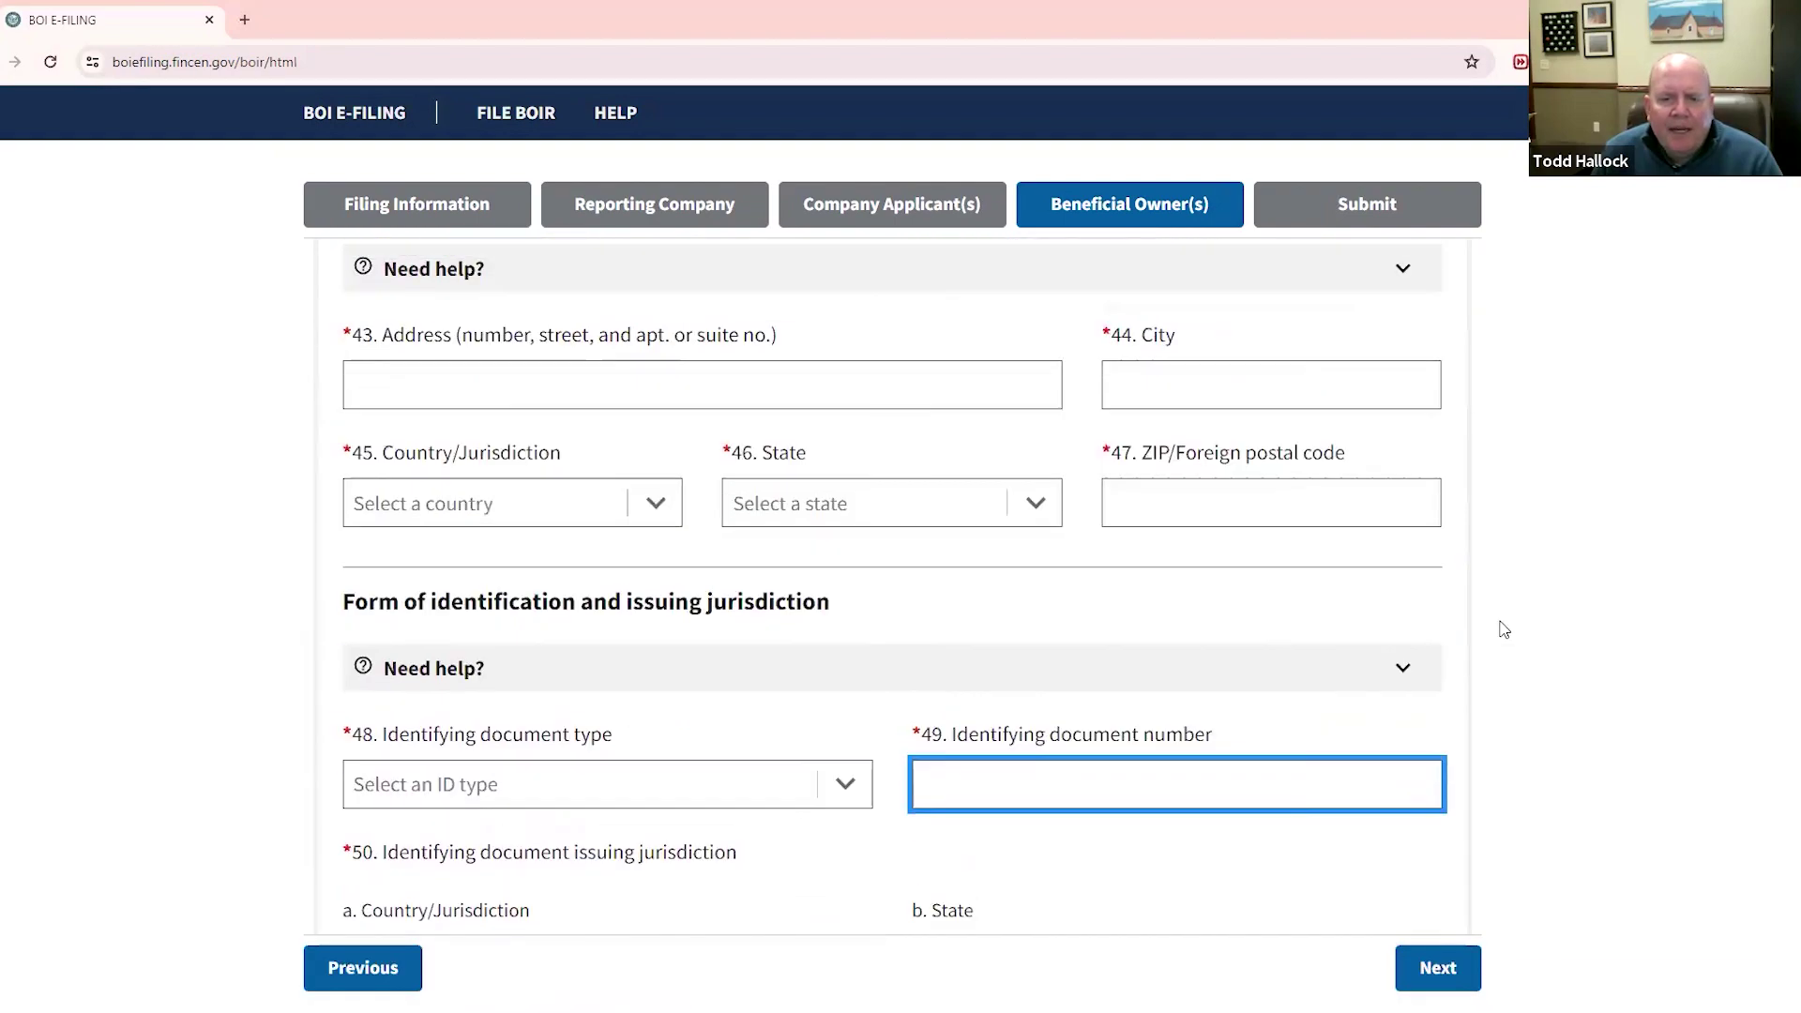
# - Read the Item 48–51 identification instructions, collapse them, and scroll back up the owner form
pyautogui.click(1404, 665)
pyautogui.scroll(-3, 1194, 661)
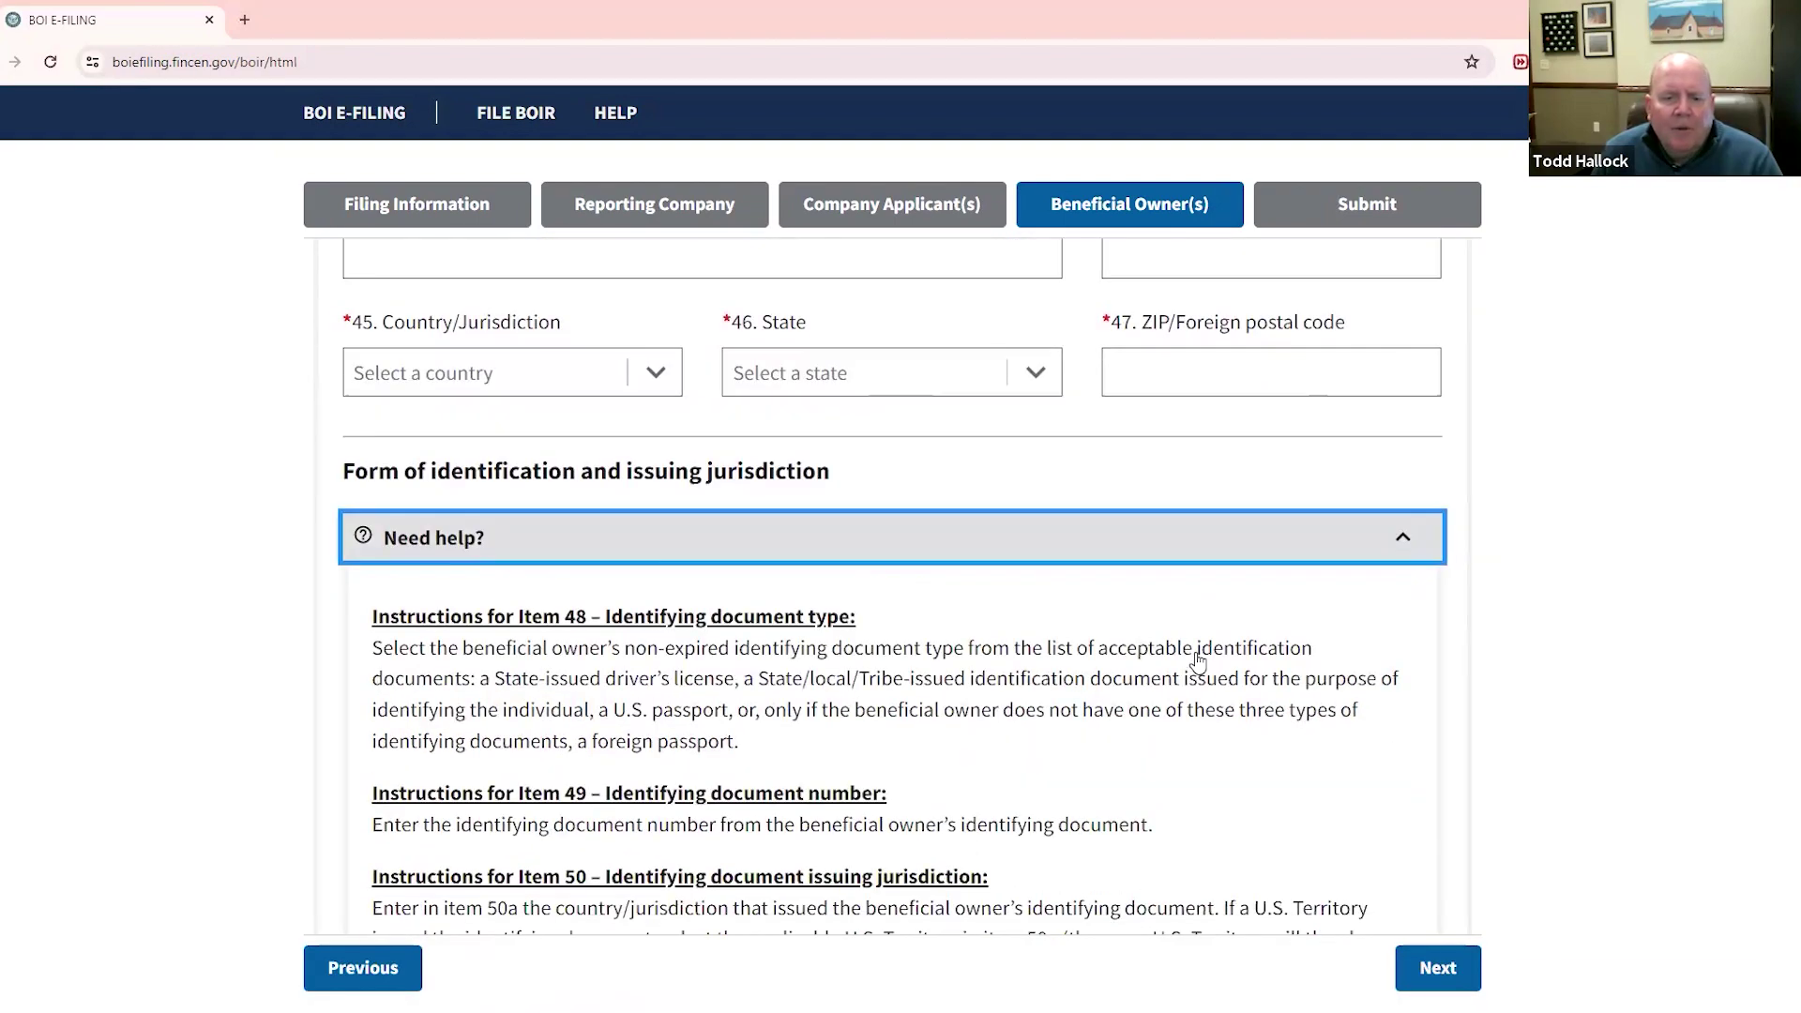
pyautogui.scroll(-3, 1195, 662)
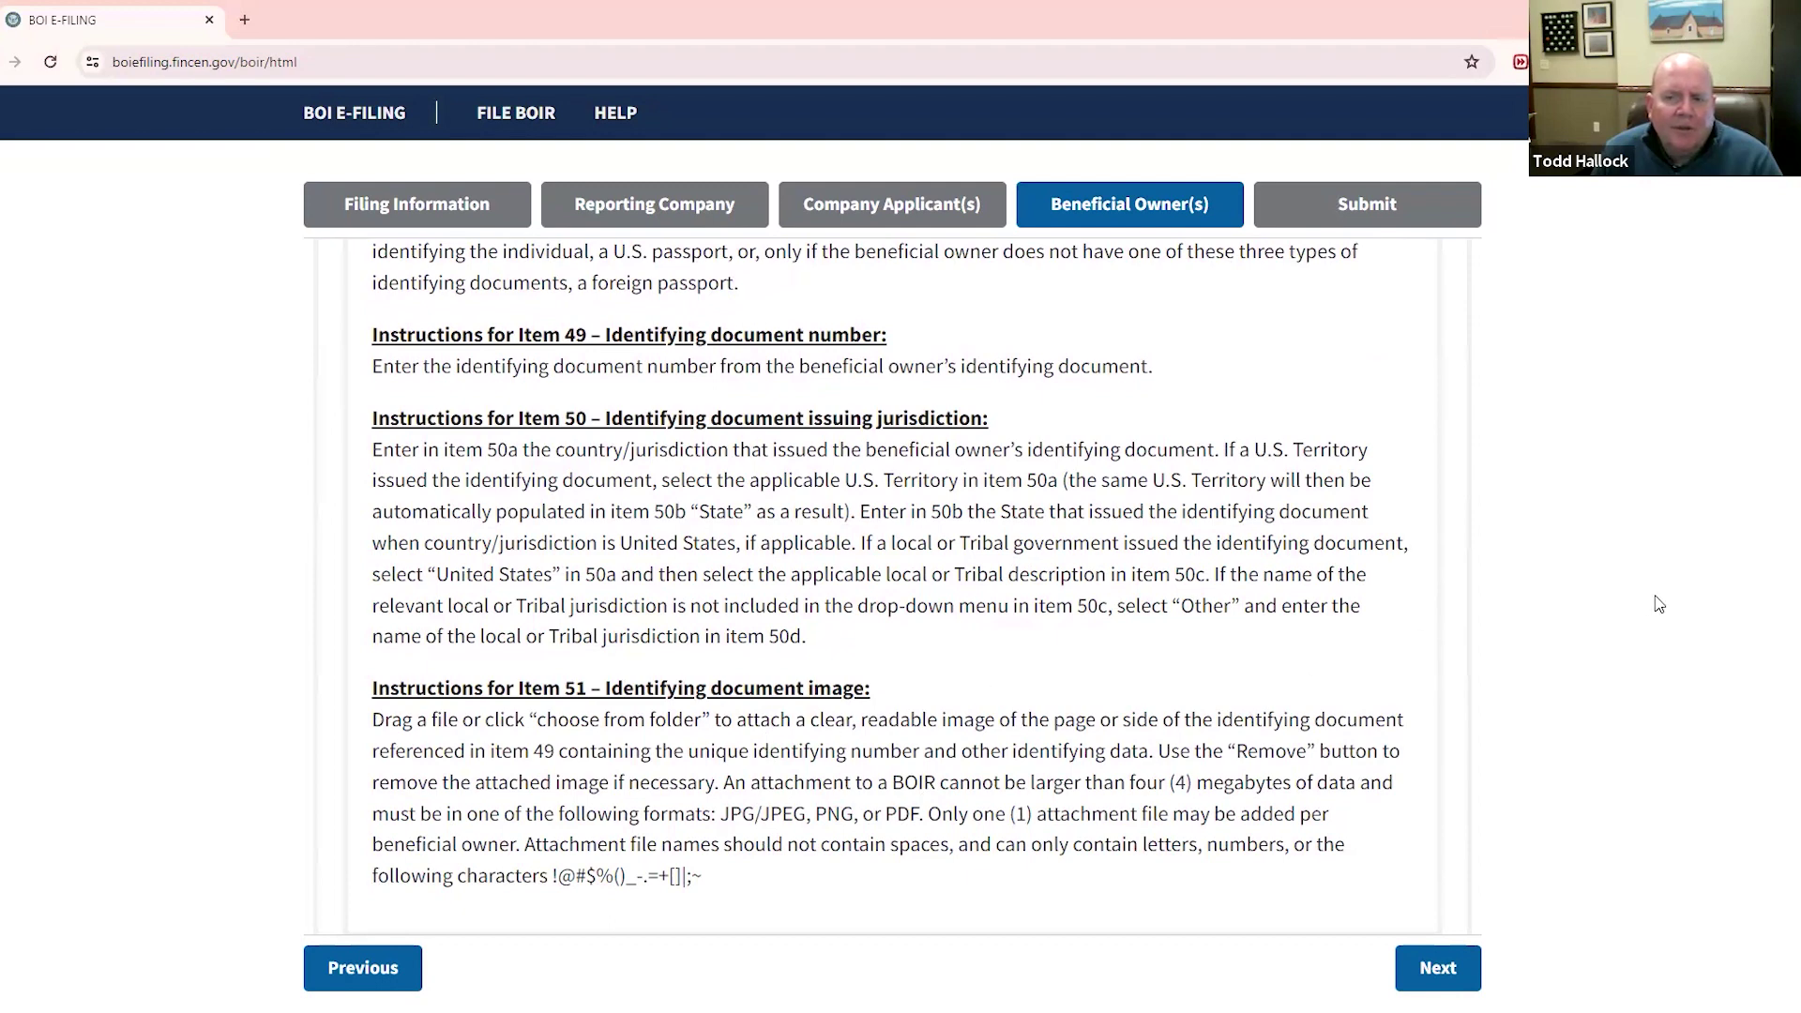
pyautogui.scroll(3, 1229, 643)
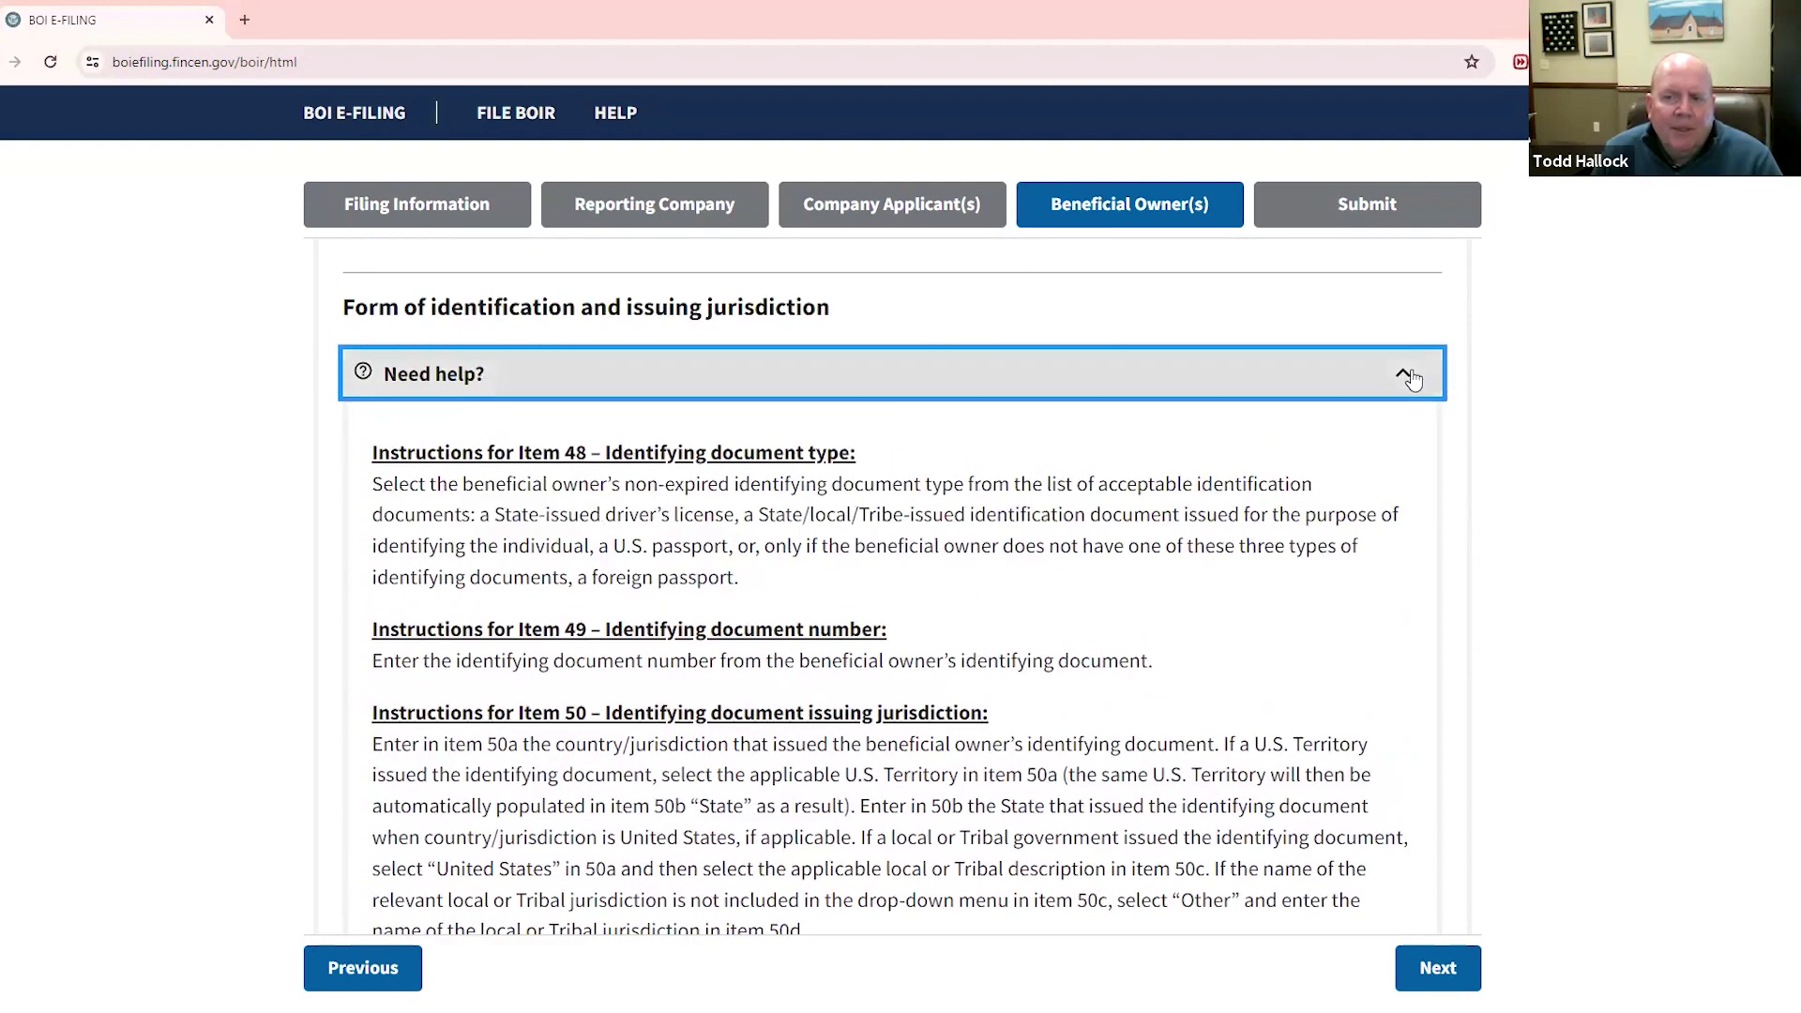
pyautogui.click(1412, 378)
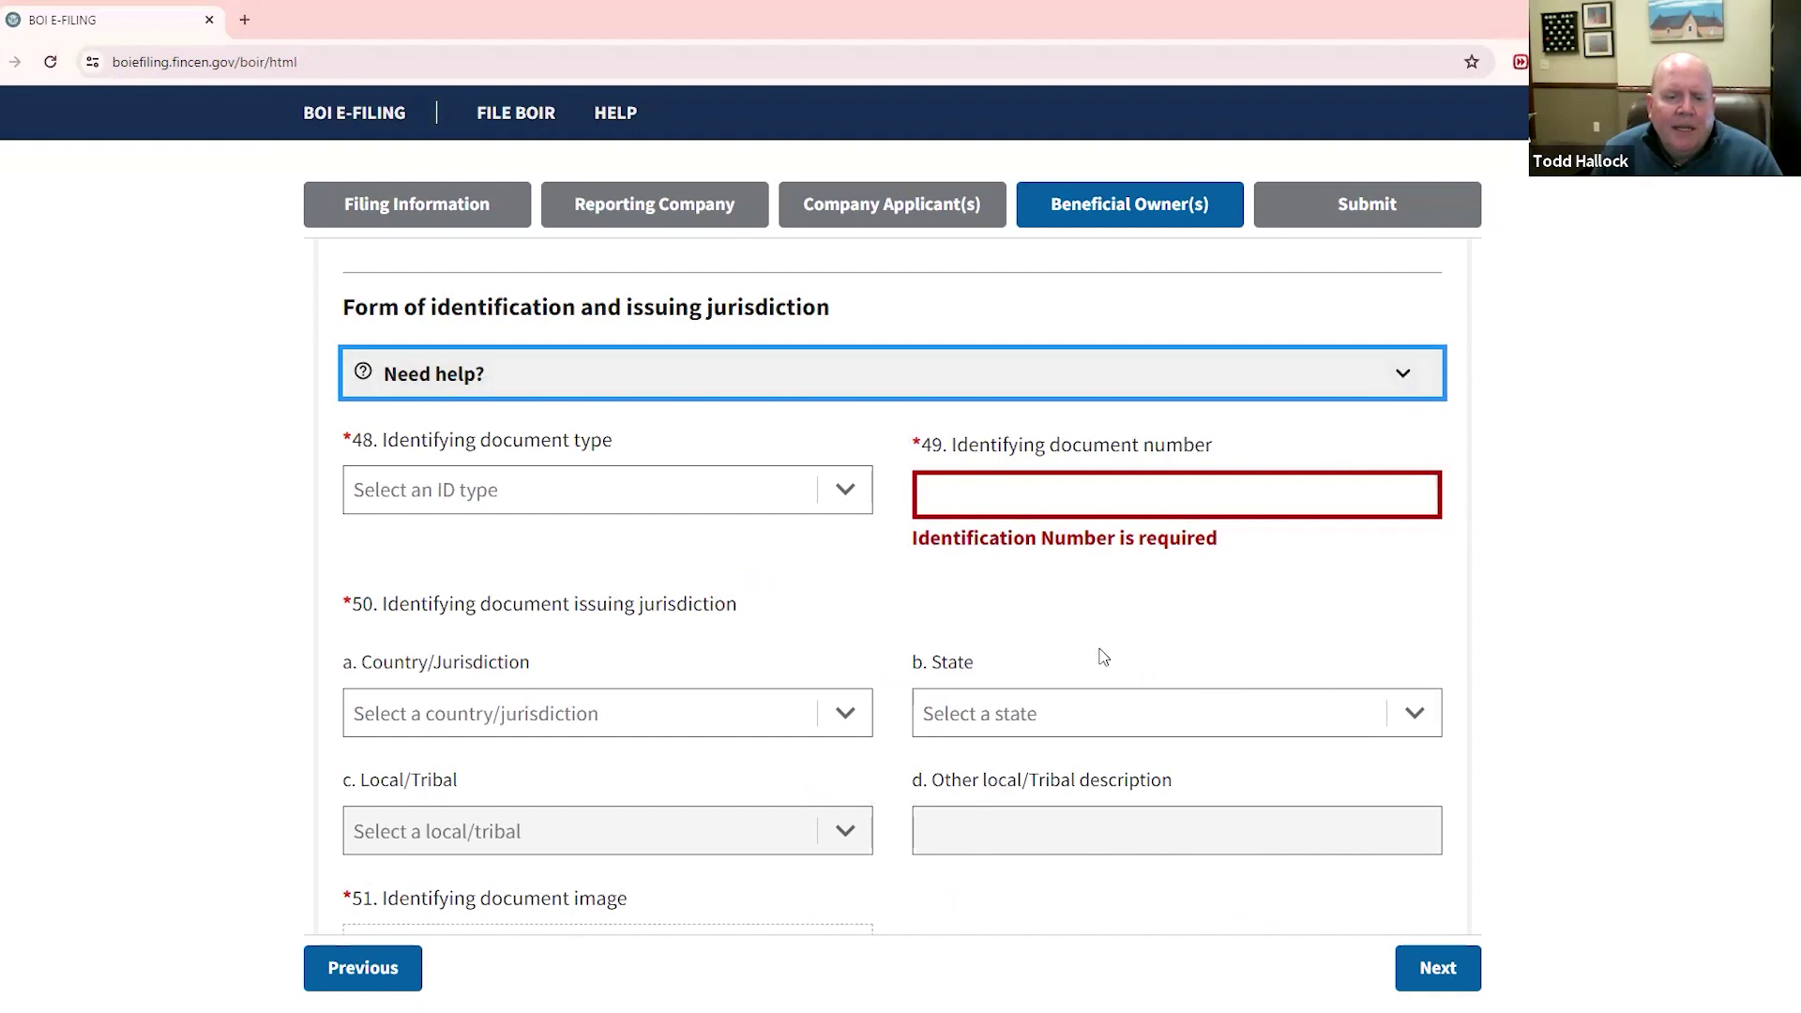
pyautogui.scroll(-1, 837, 735)
pyautogui.scroll(-1, 838, 735)
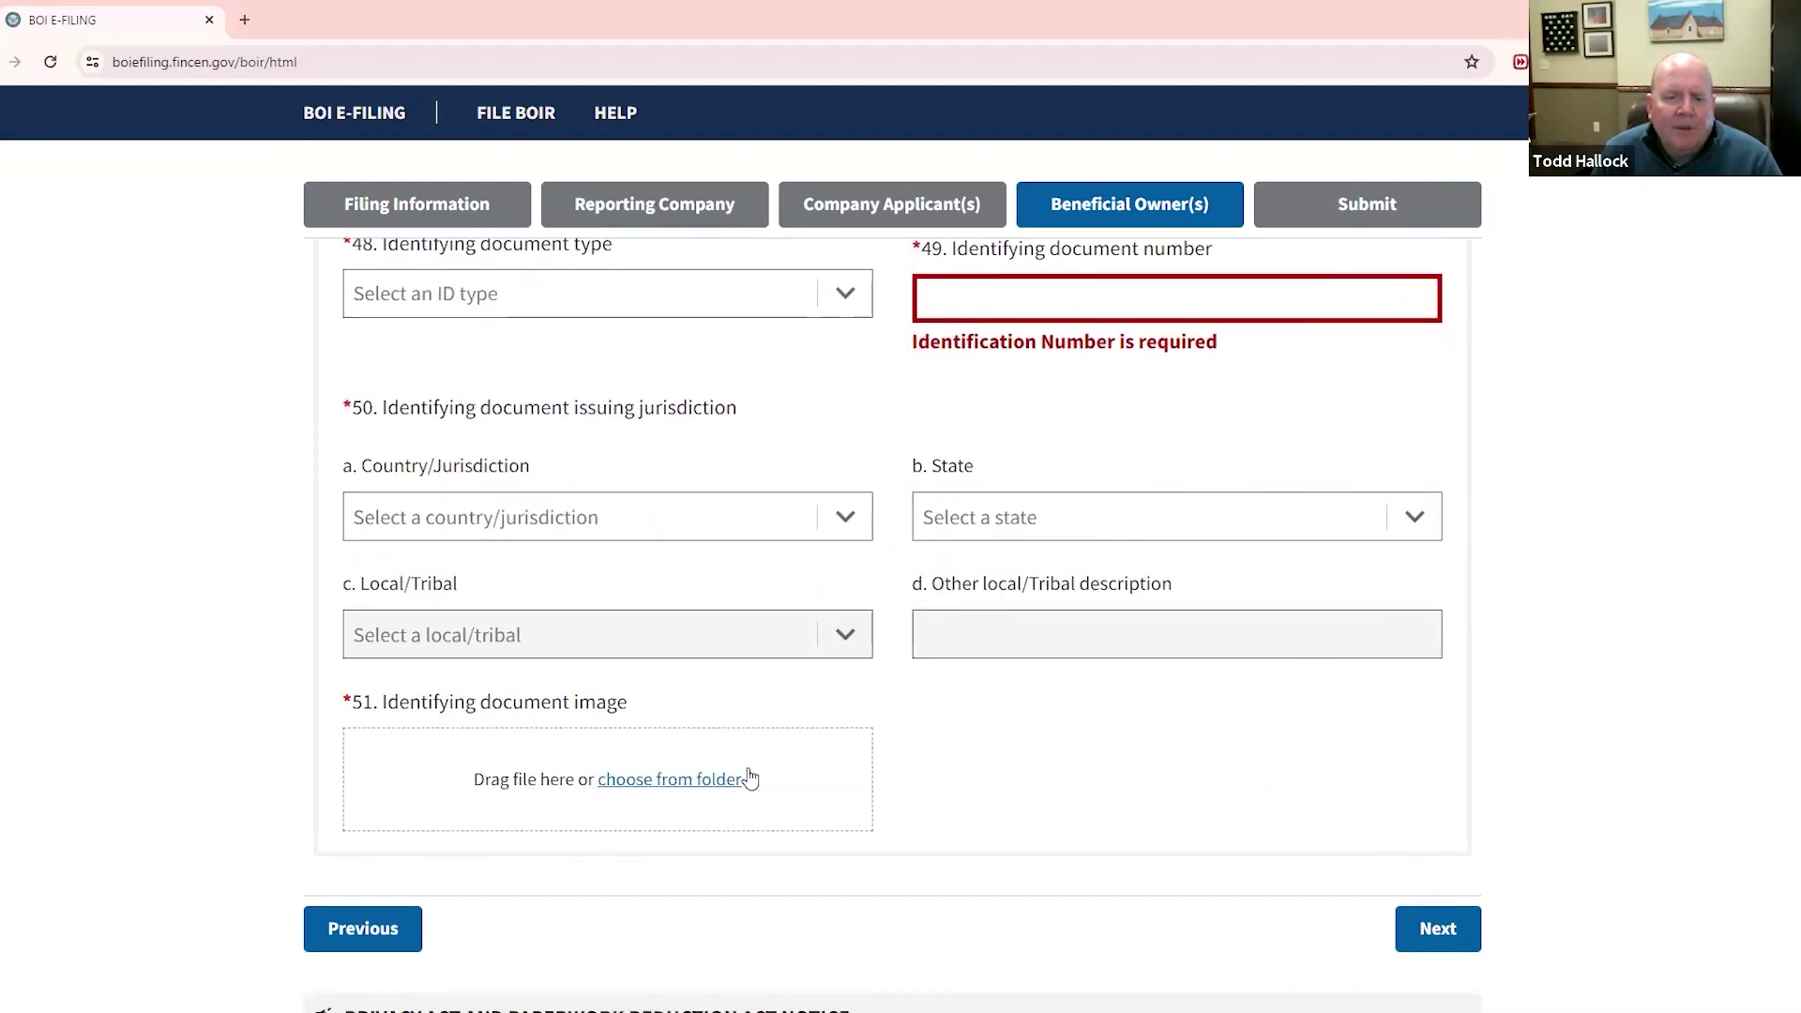
pyautogui.scroll(2, 807, 783)
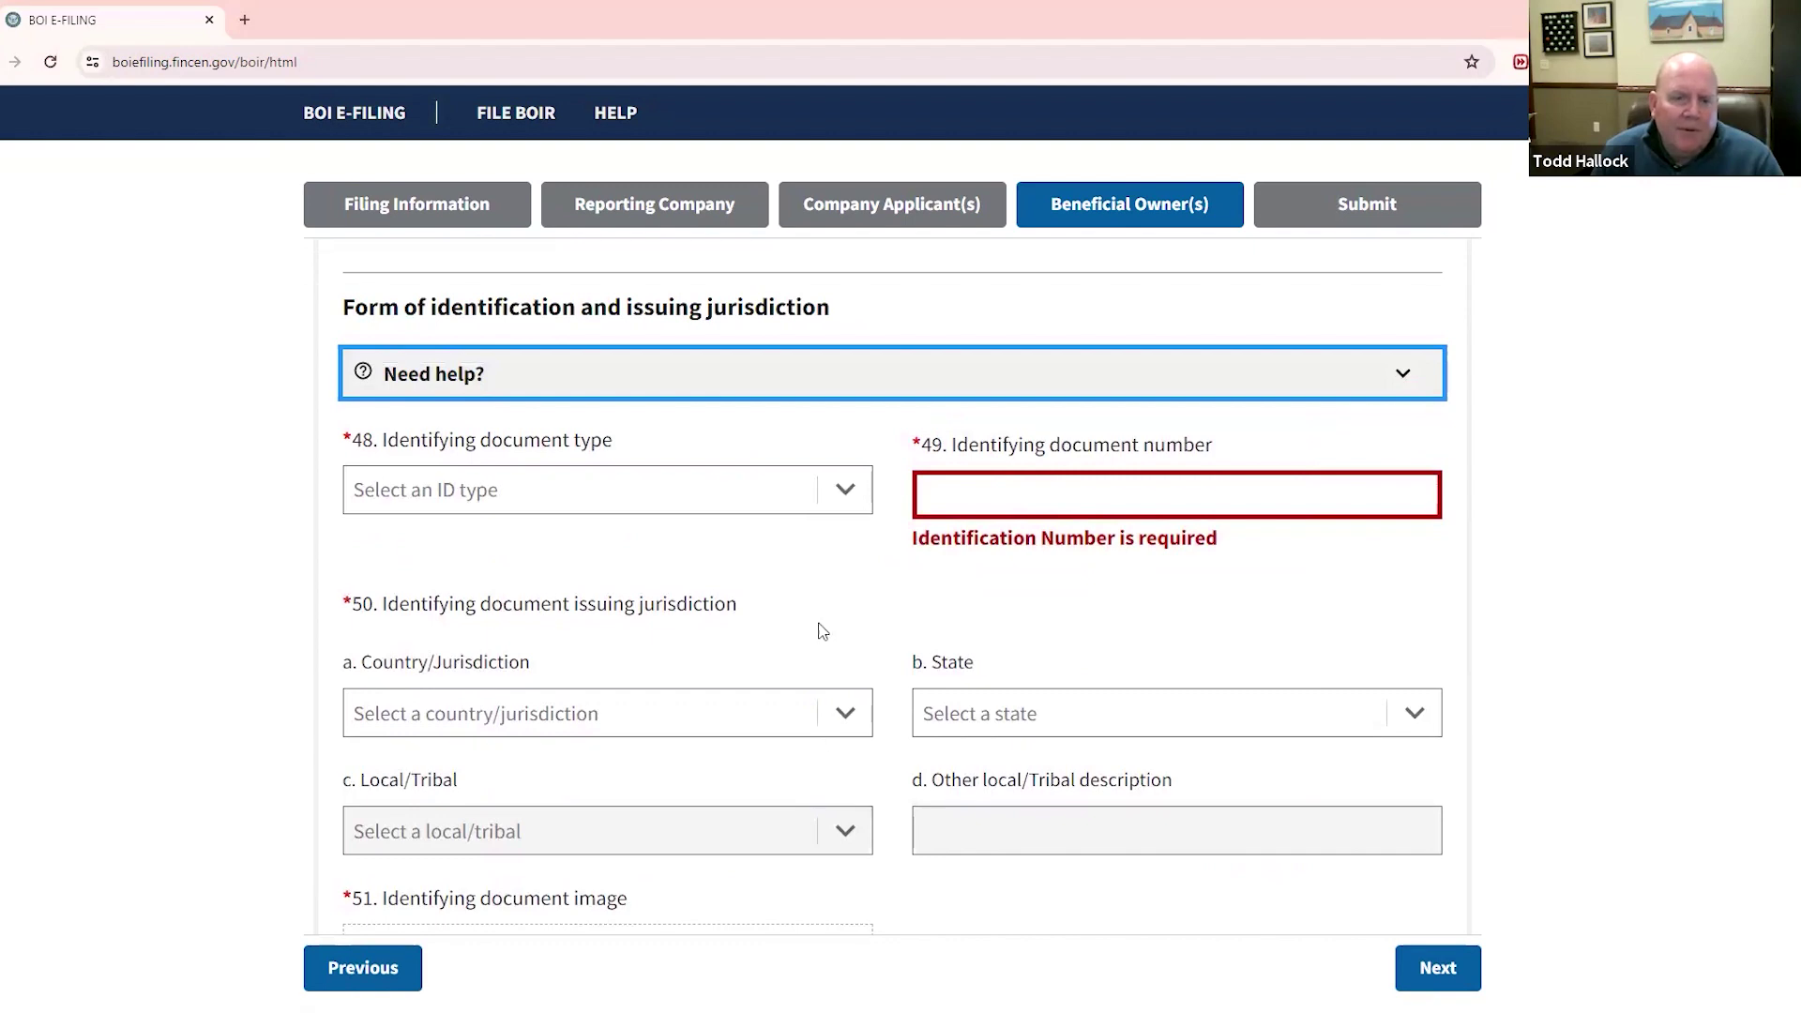
pyautogui.scroll(-1, 836, 563)
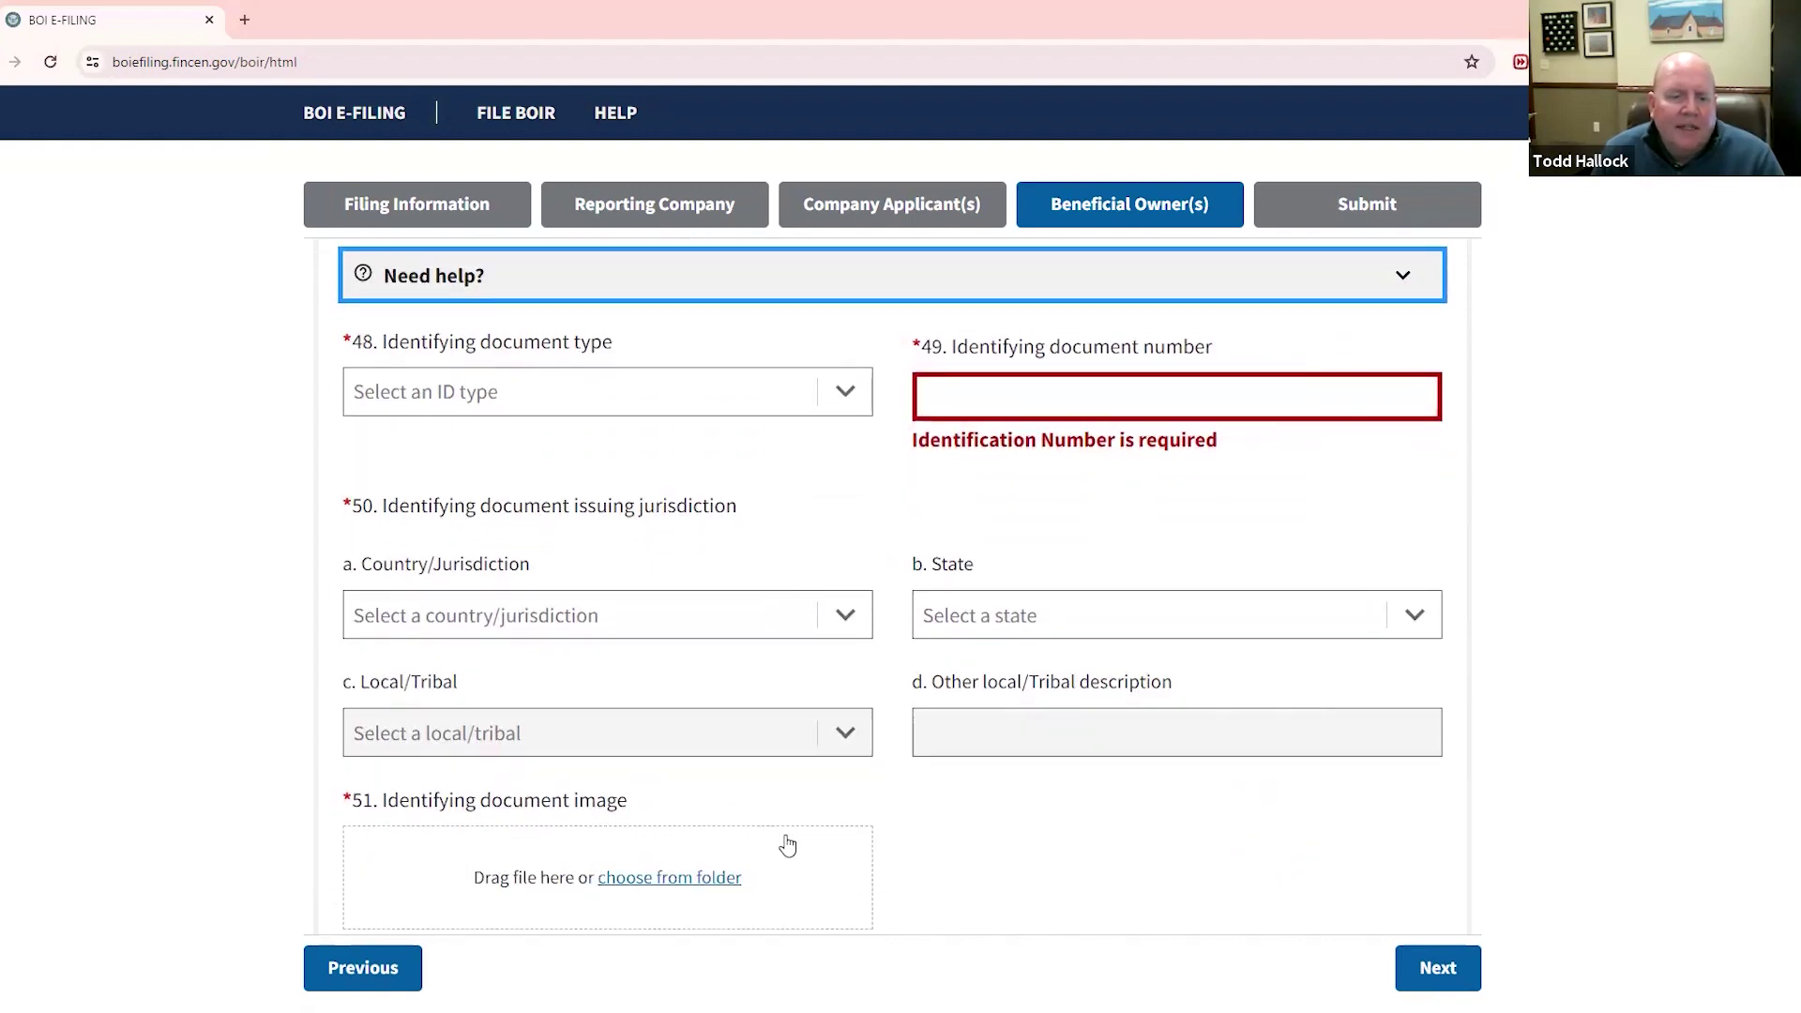
pyautogui.moveTo(793, 844)
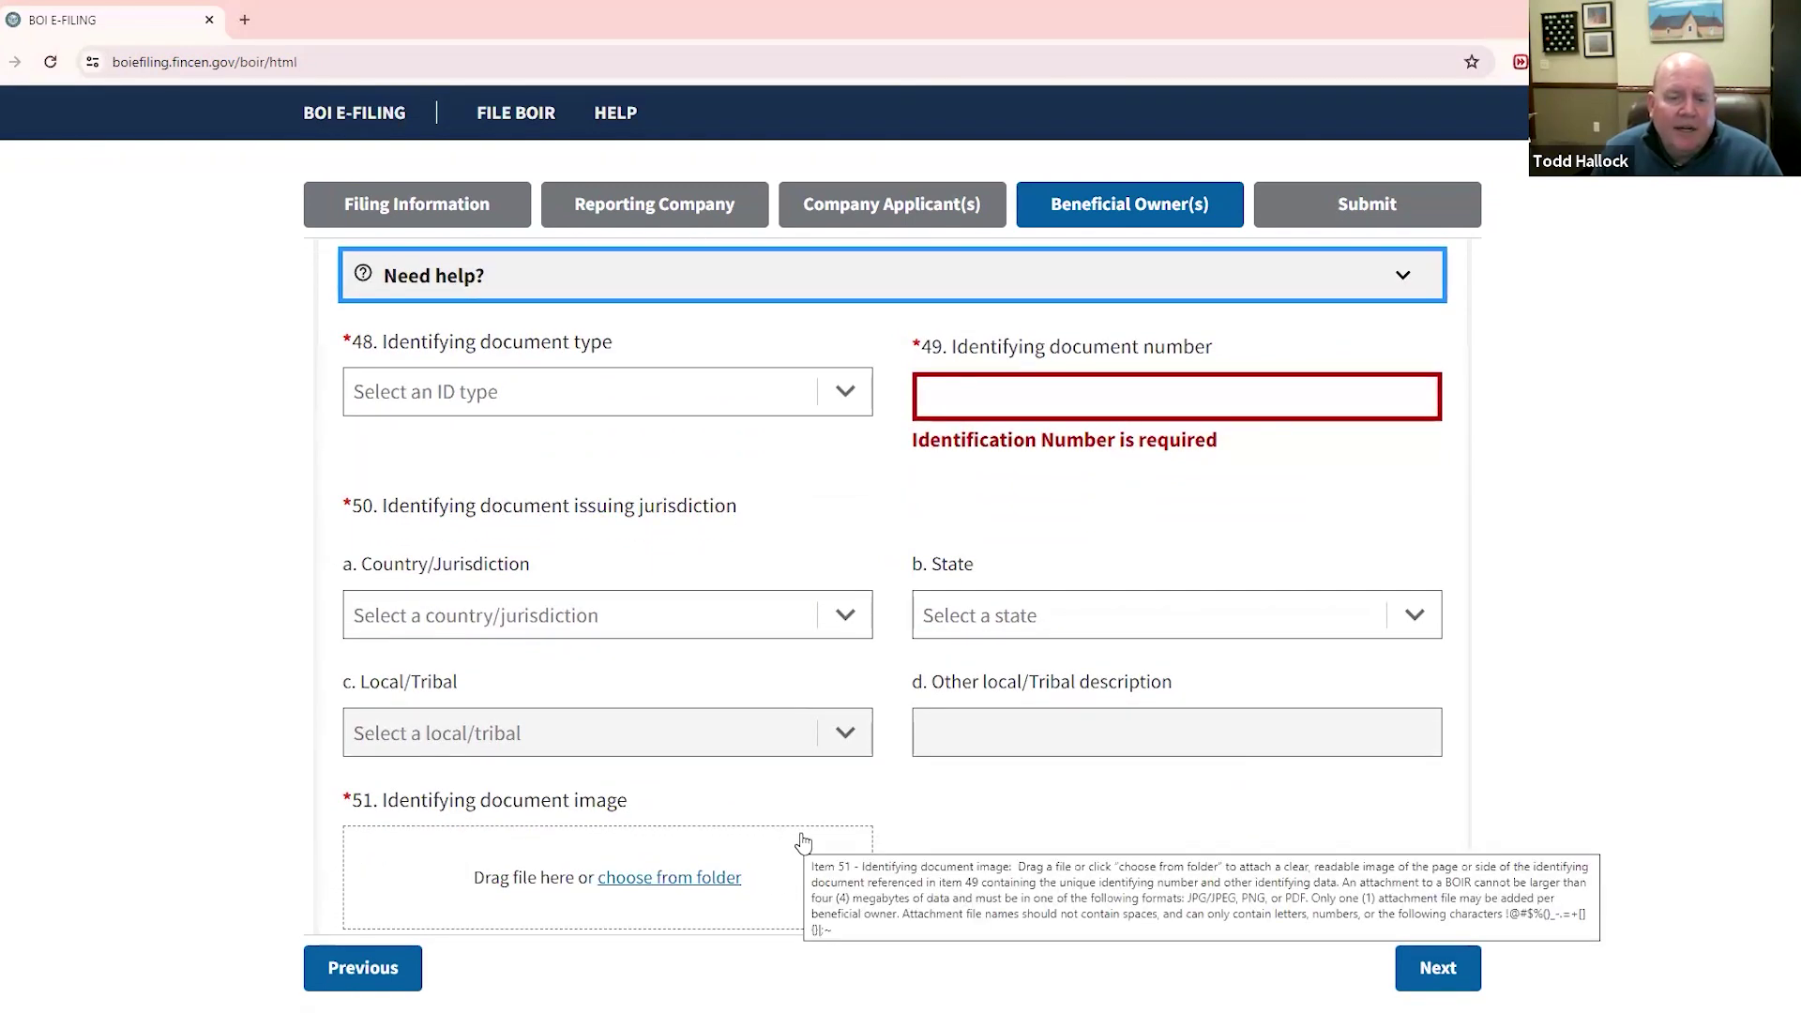
pyautogui.scroll(15, 807, 840)
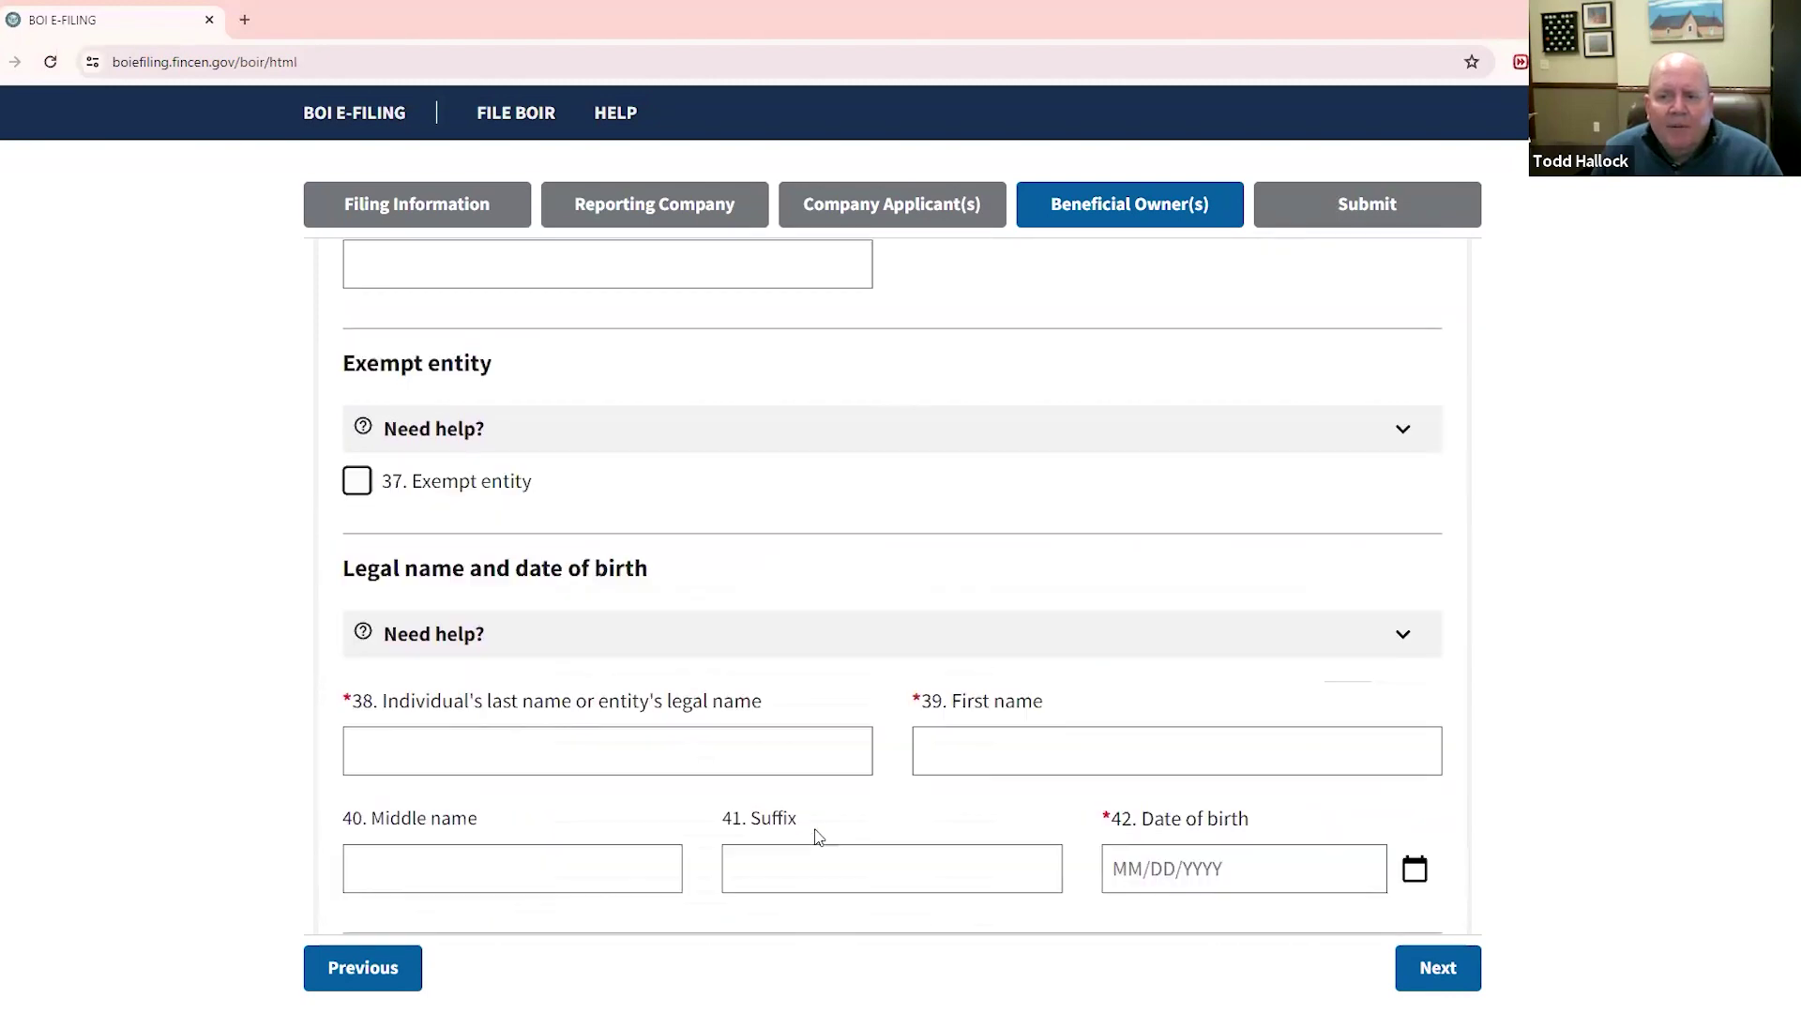
pyautogui.scroll(6, 818, 837)
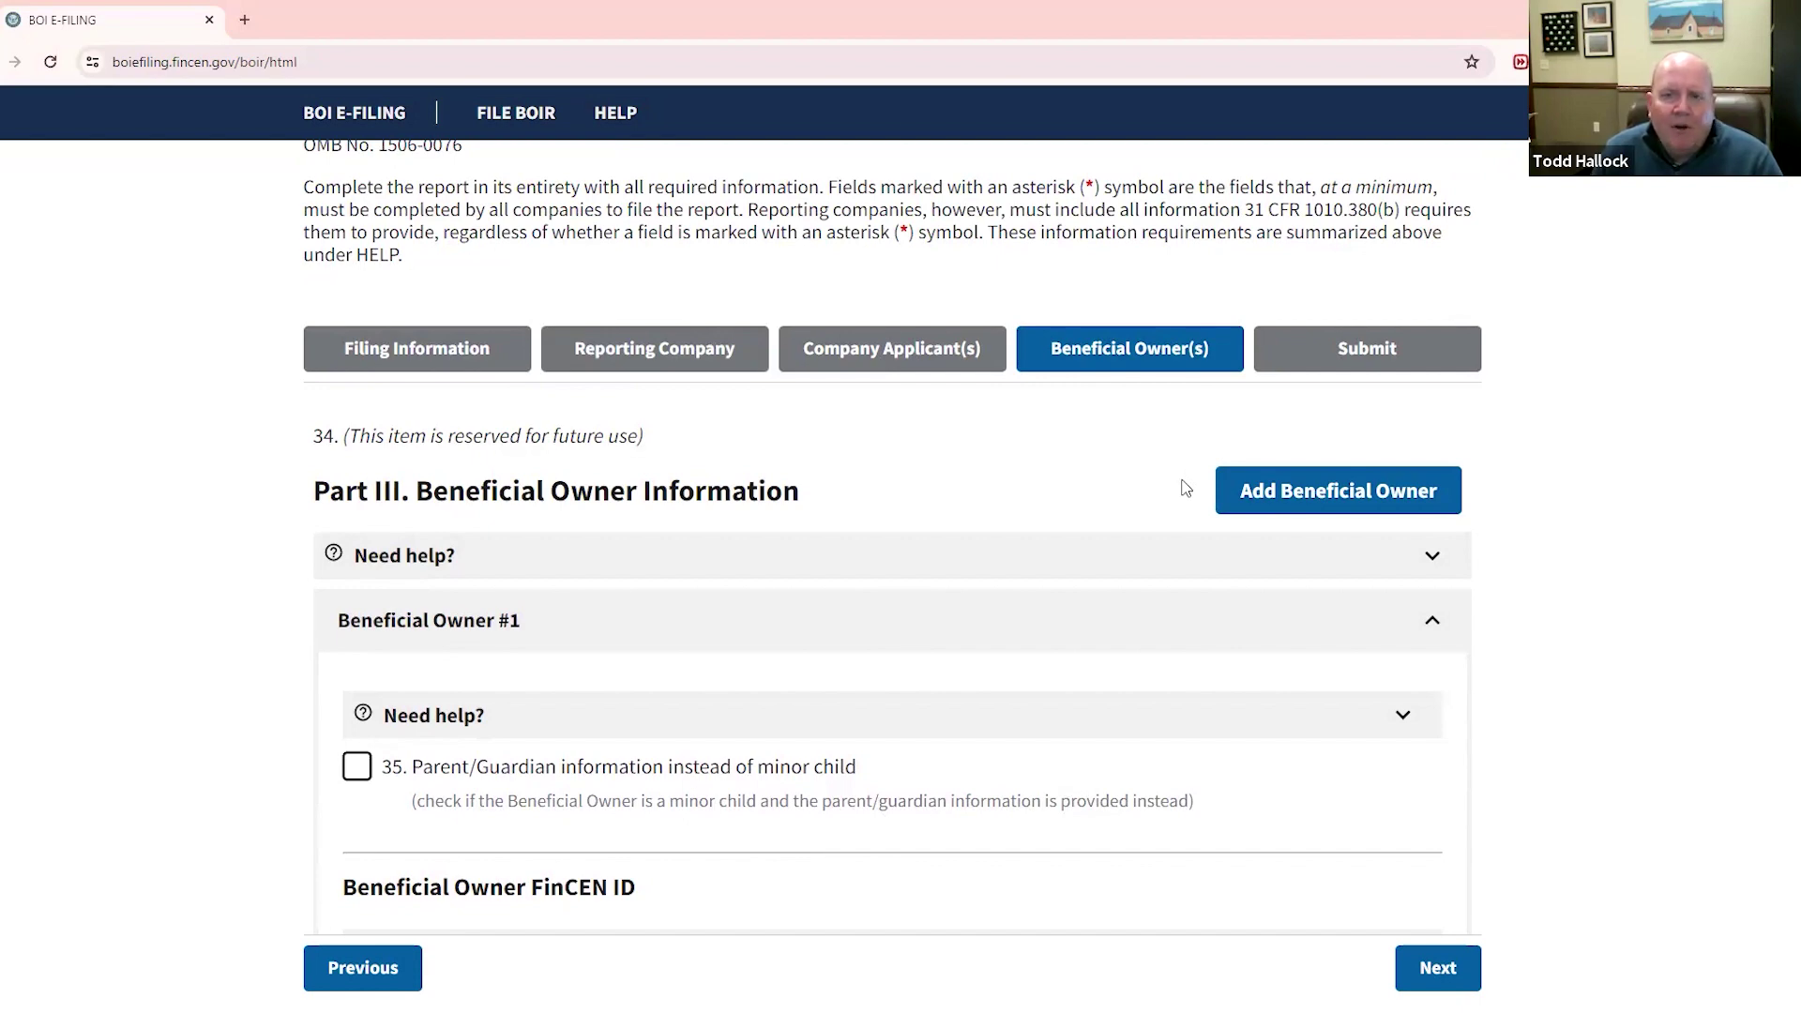
pyautogui.scroll(-8, 1187, 516)
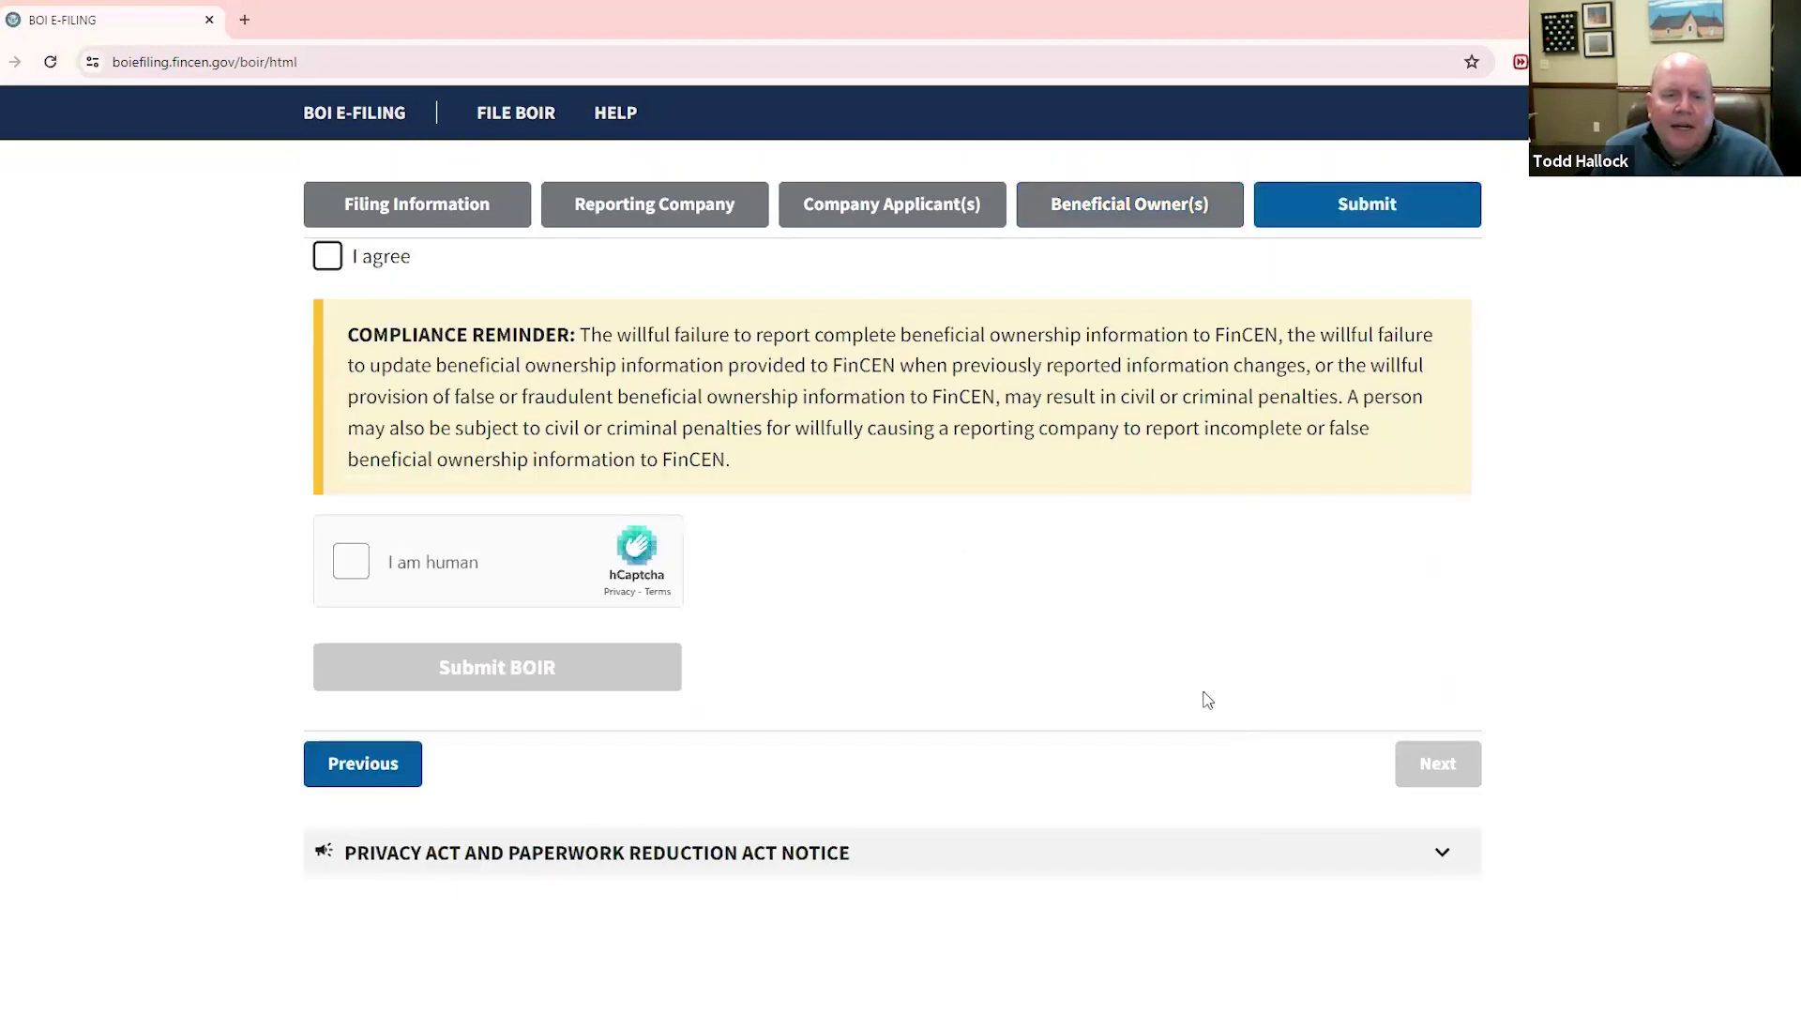
# - Scroll through the Submit section's Email, name, 'I agree' and hCaptcha fields, then back to top
pyautogui.scroll(6, 458, 480)
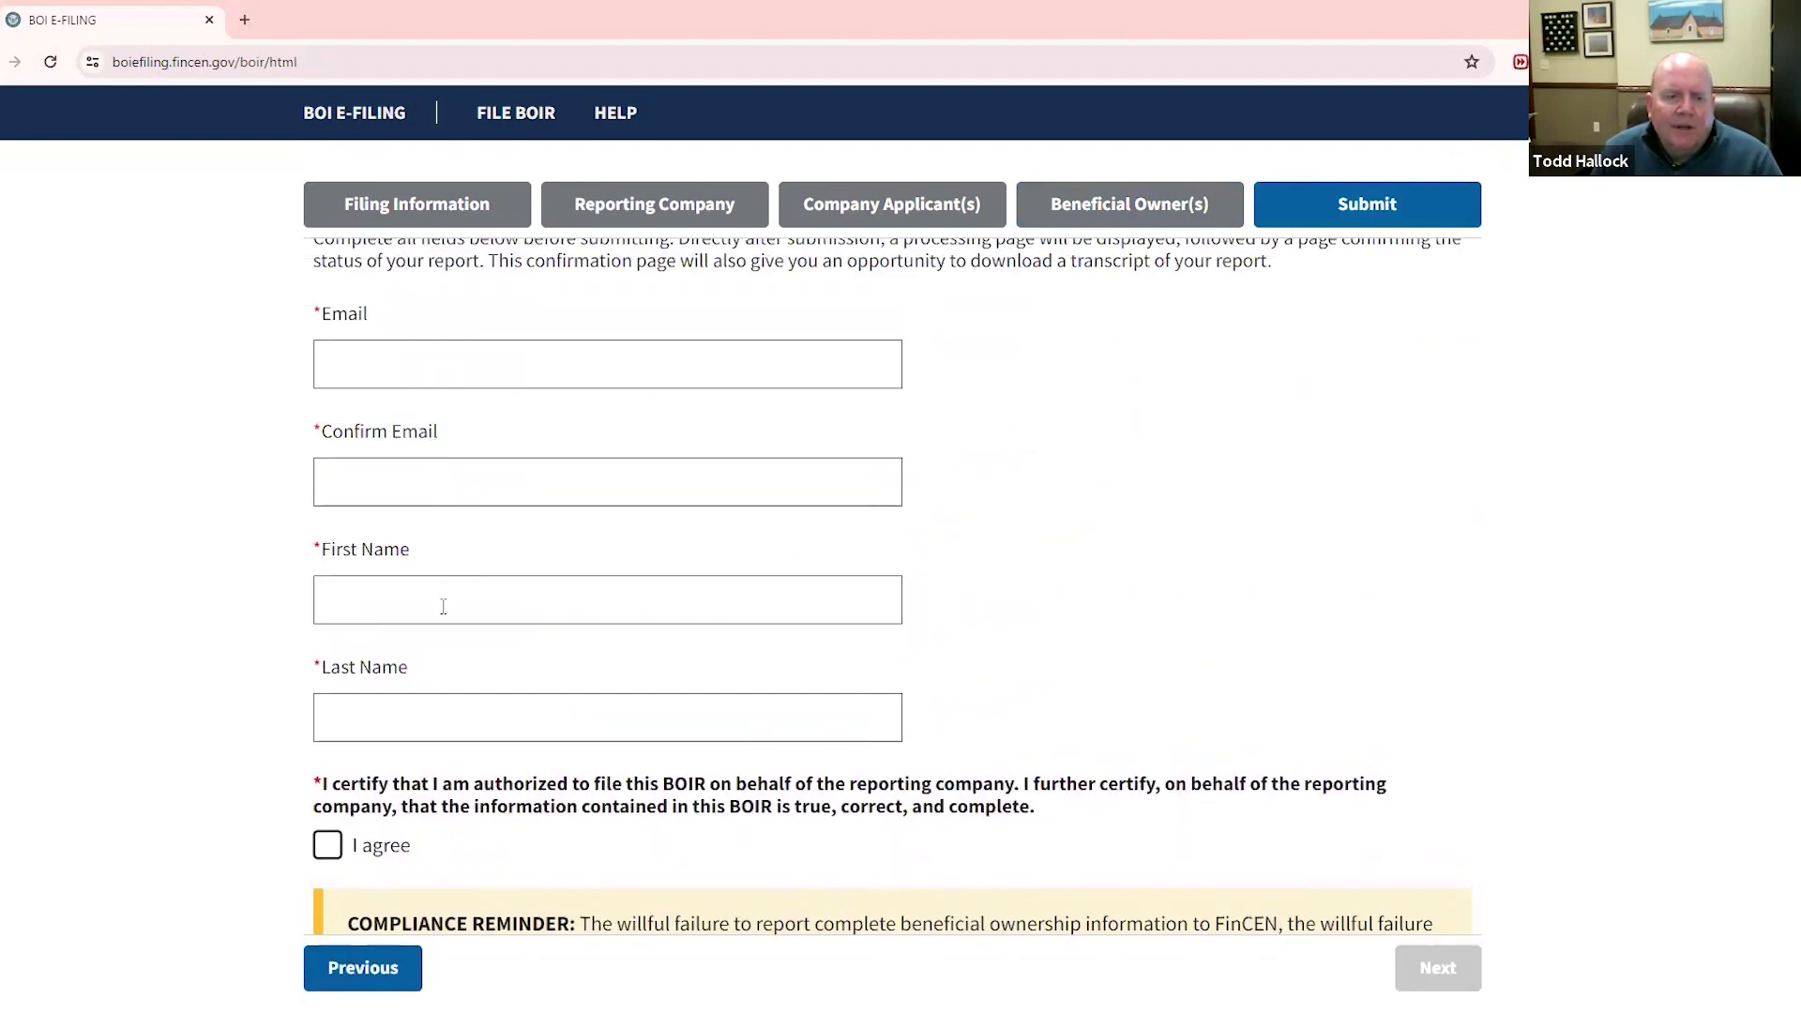
pyautogui.scroll(-1, 460, 731)
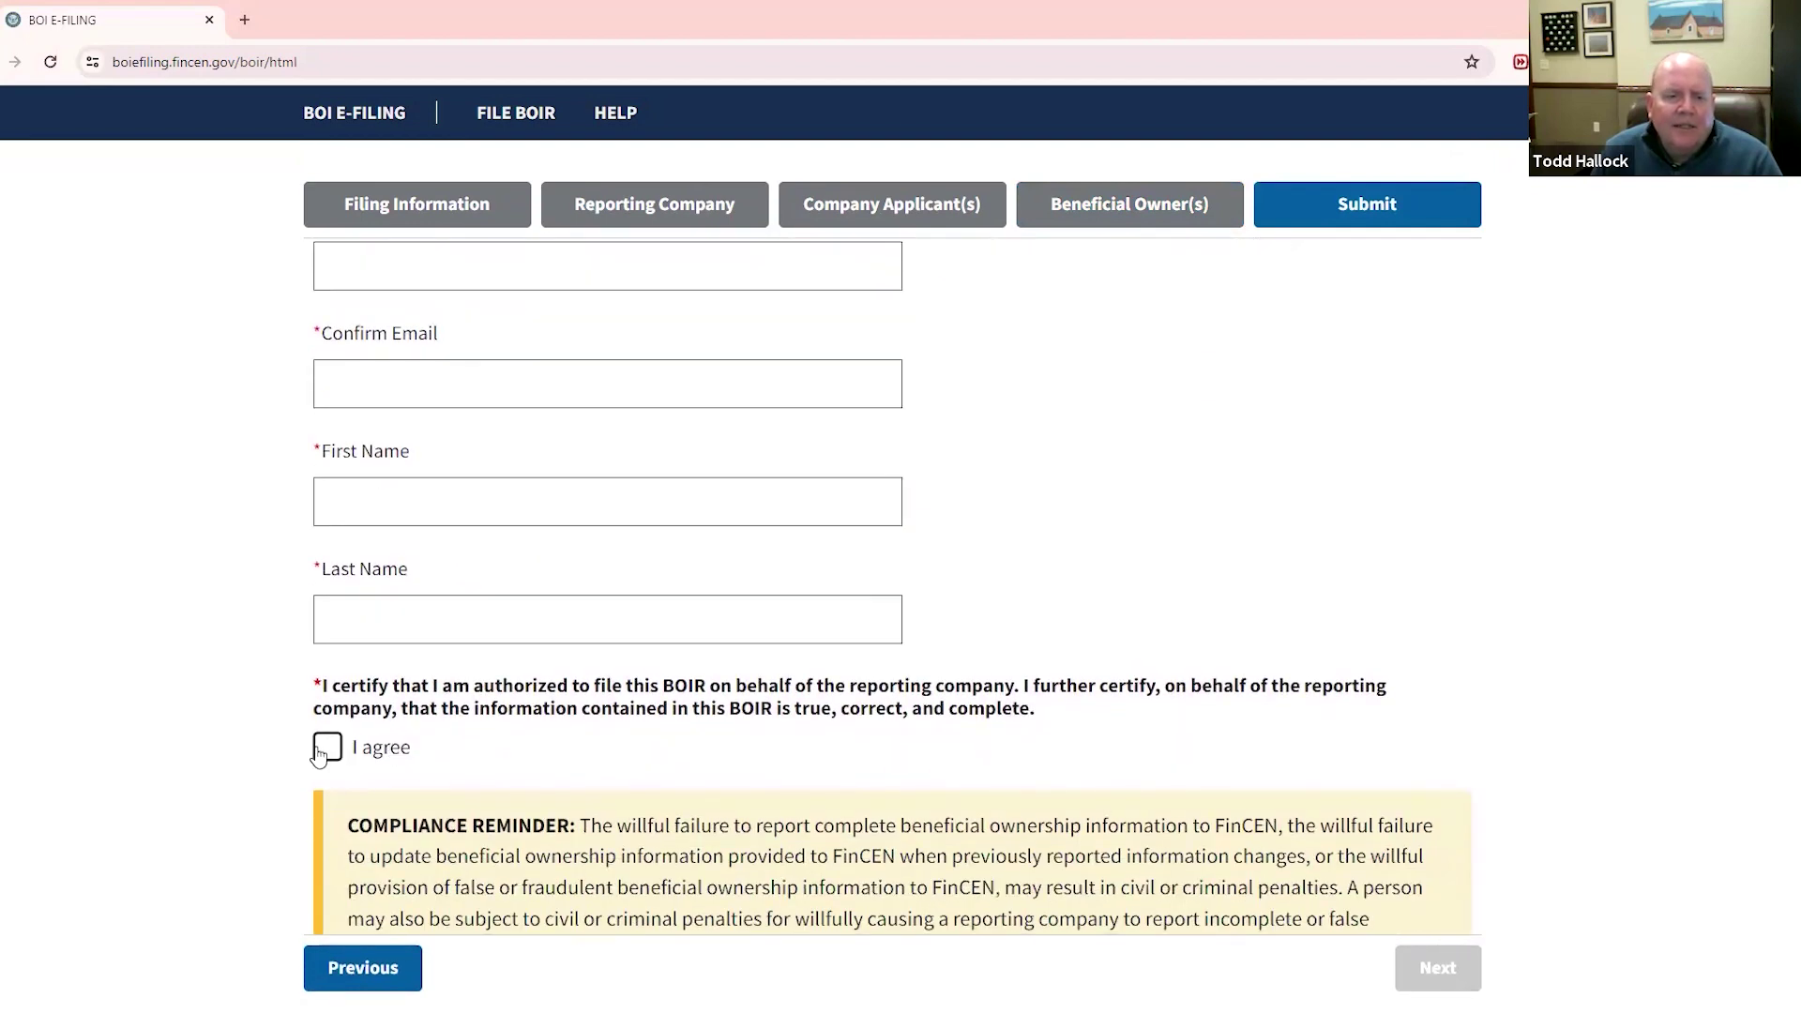
pyautogui.scroll(-3, 515, 747)
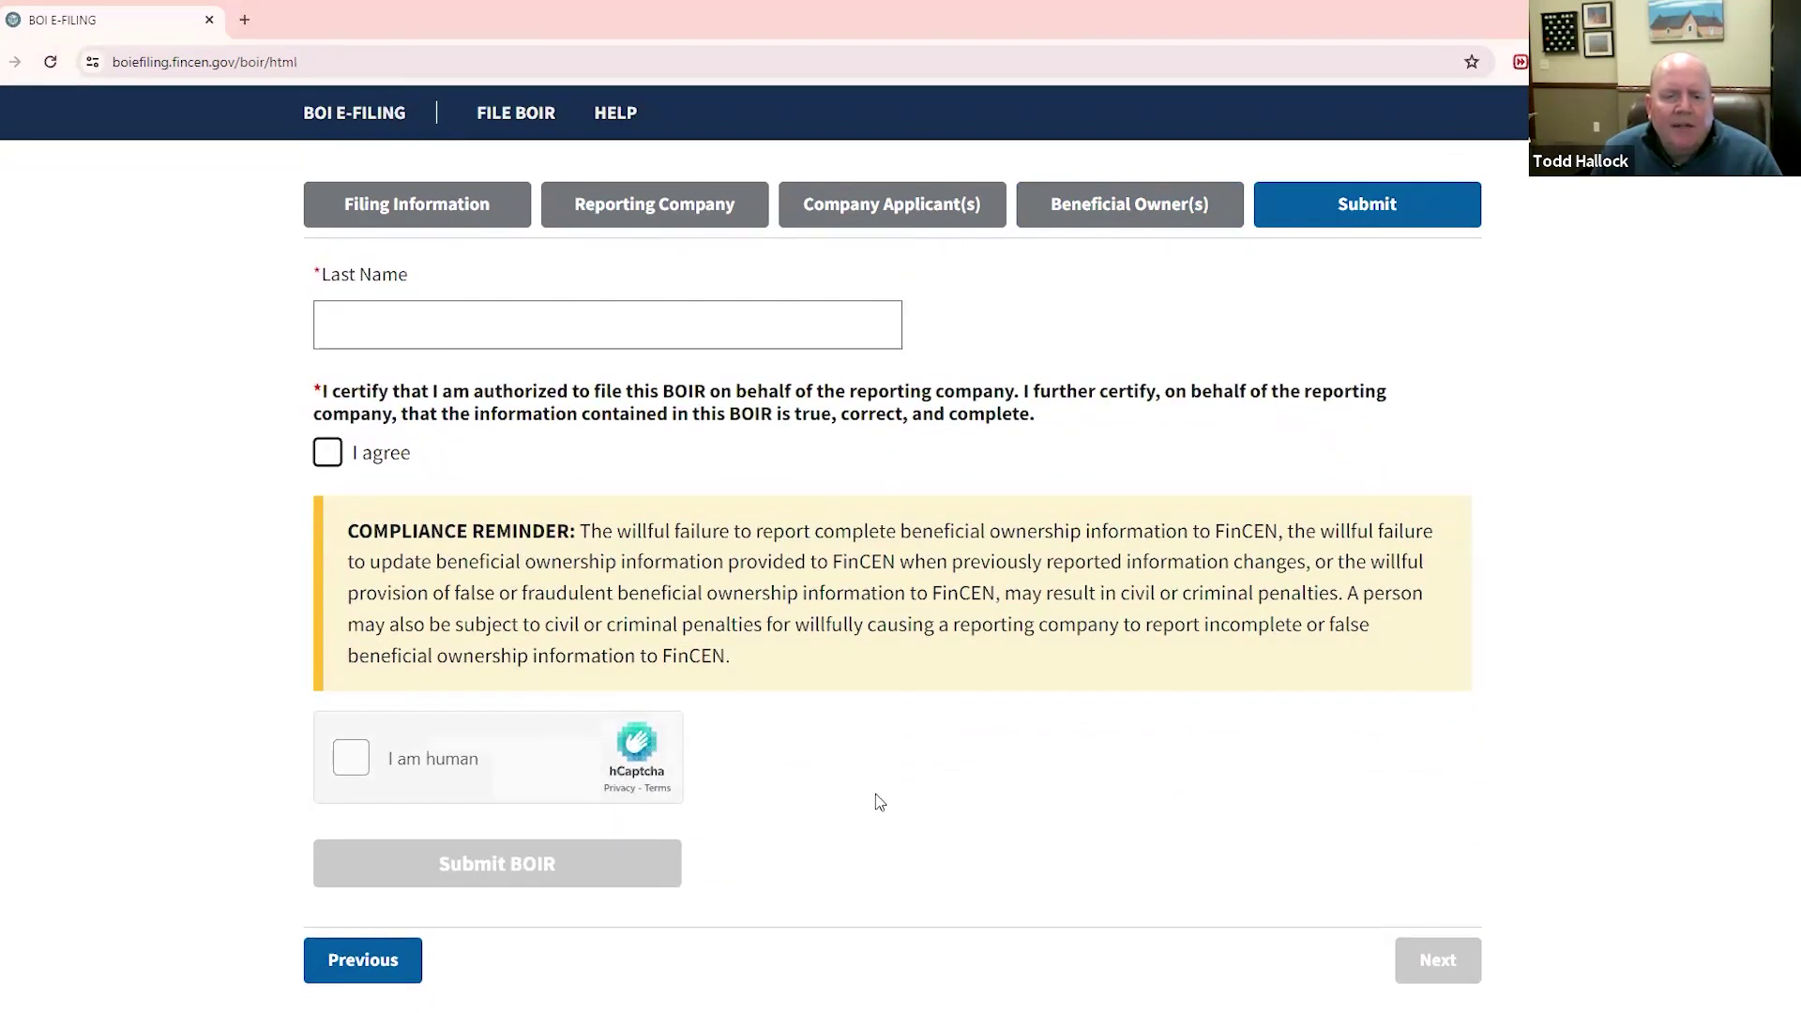
pyautogui.scroll(-1, 813, 814)
pyautogui.scroll(-2, 813, 815)
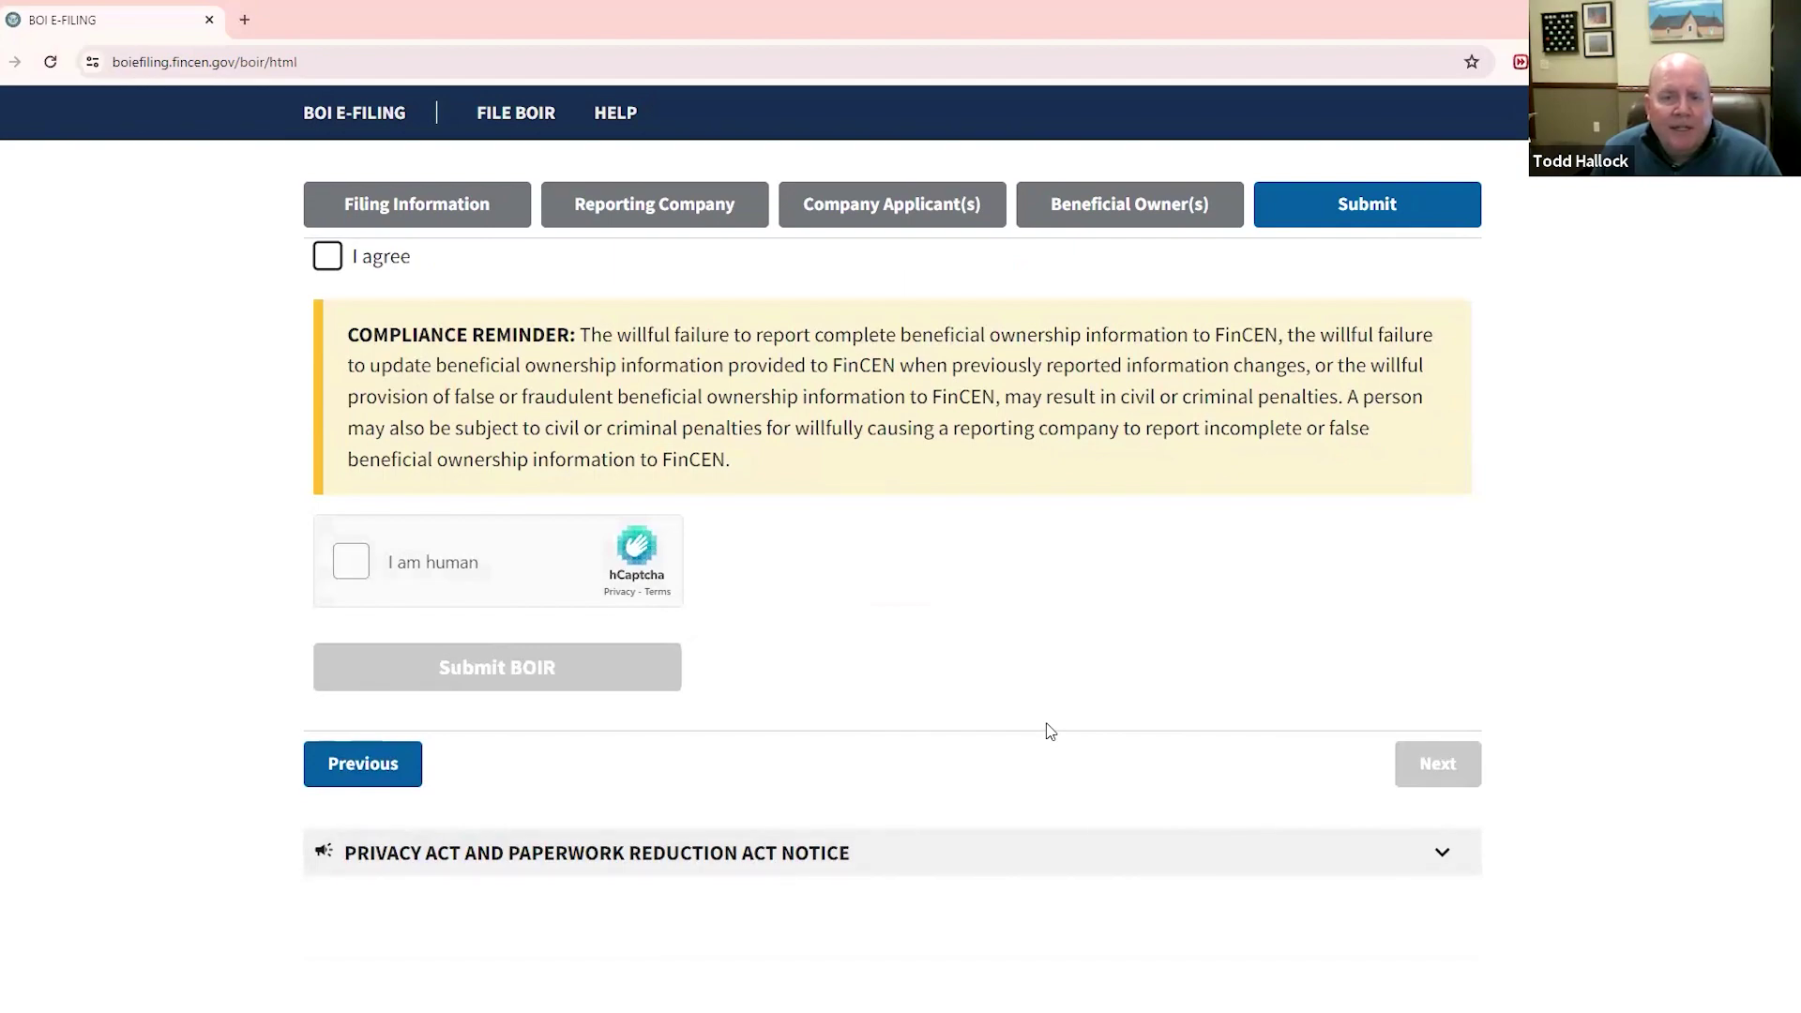
pyautogui.scroll(5, 1050, 731)
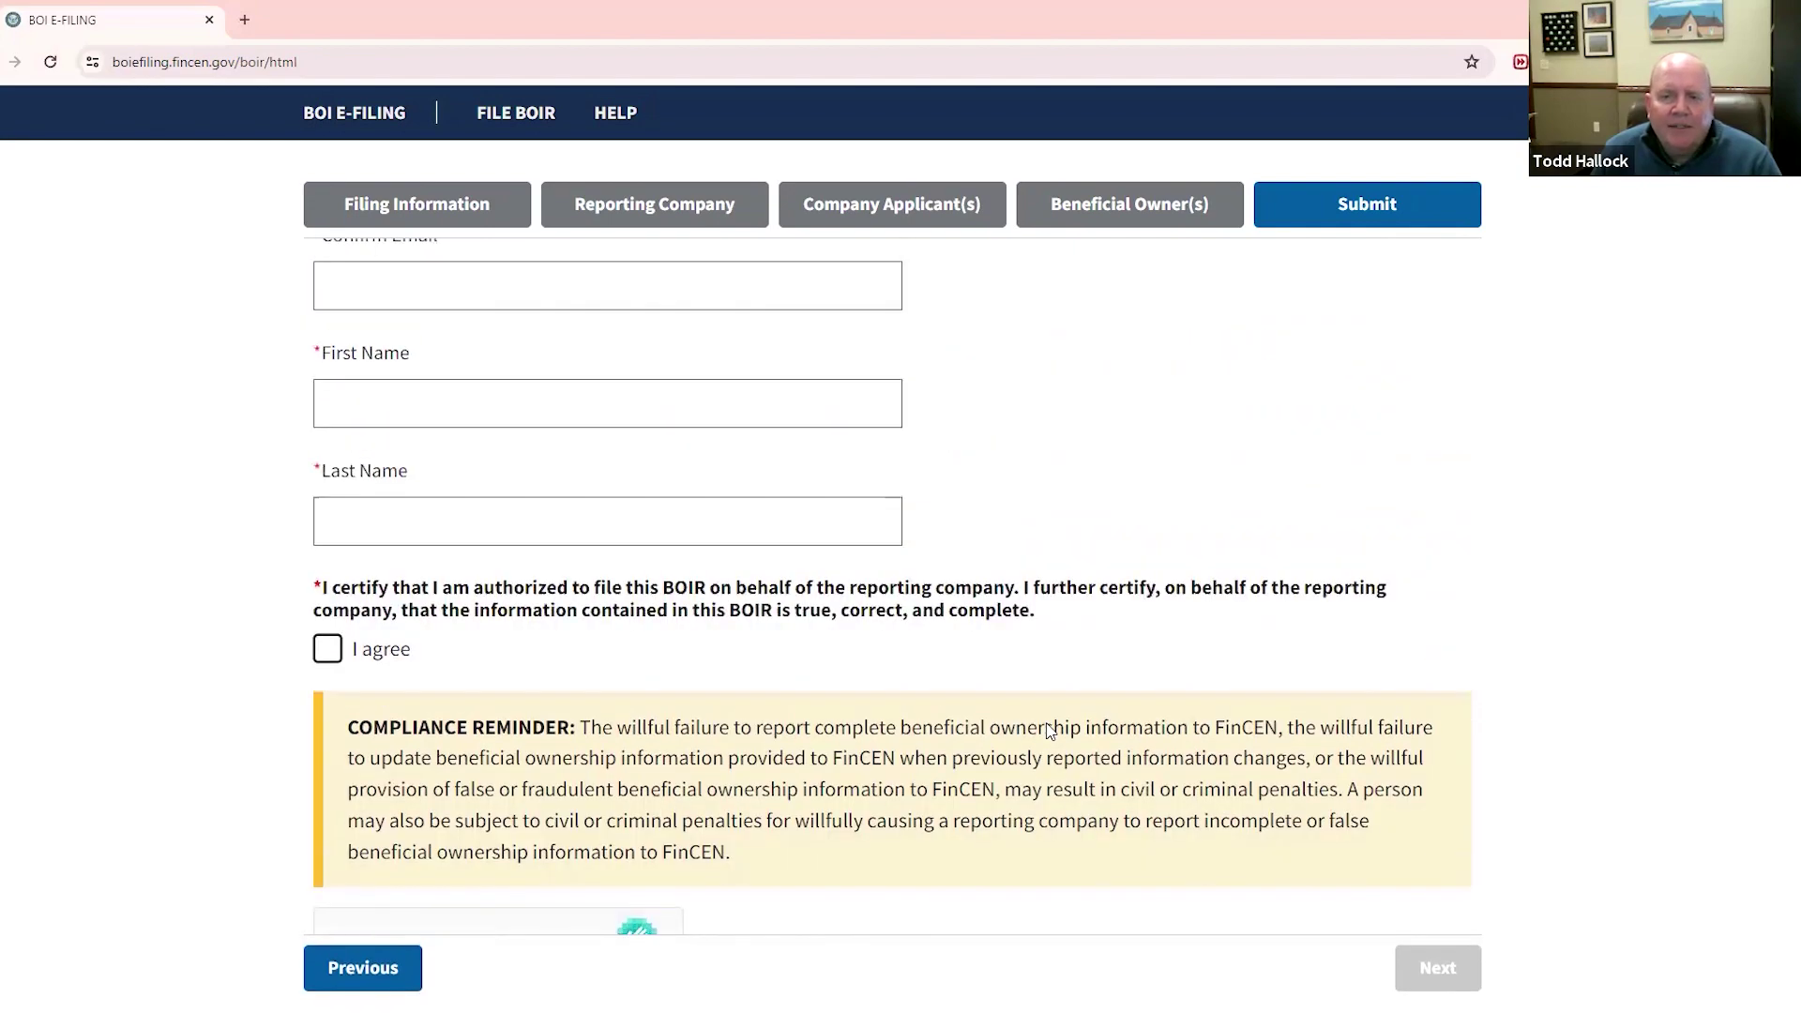
pyautogui.scroll(8, 1049, 731)
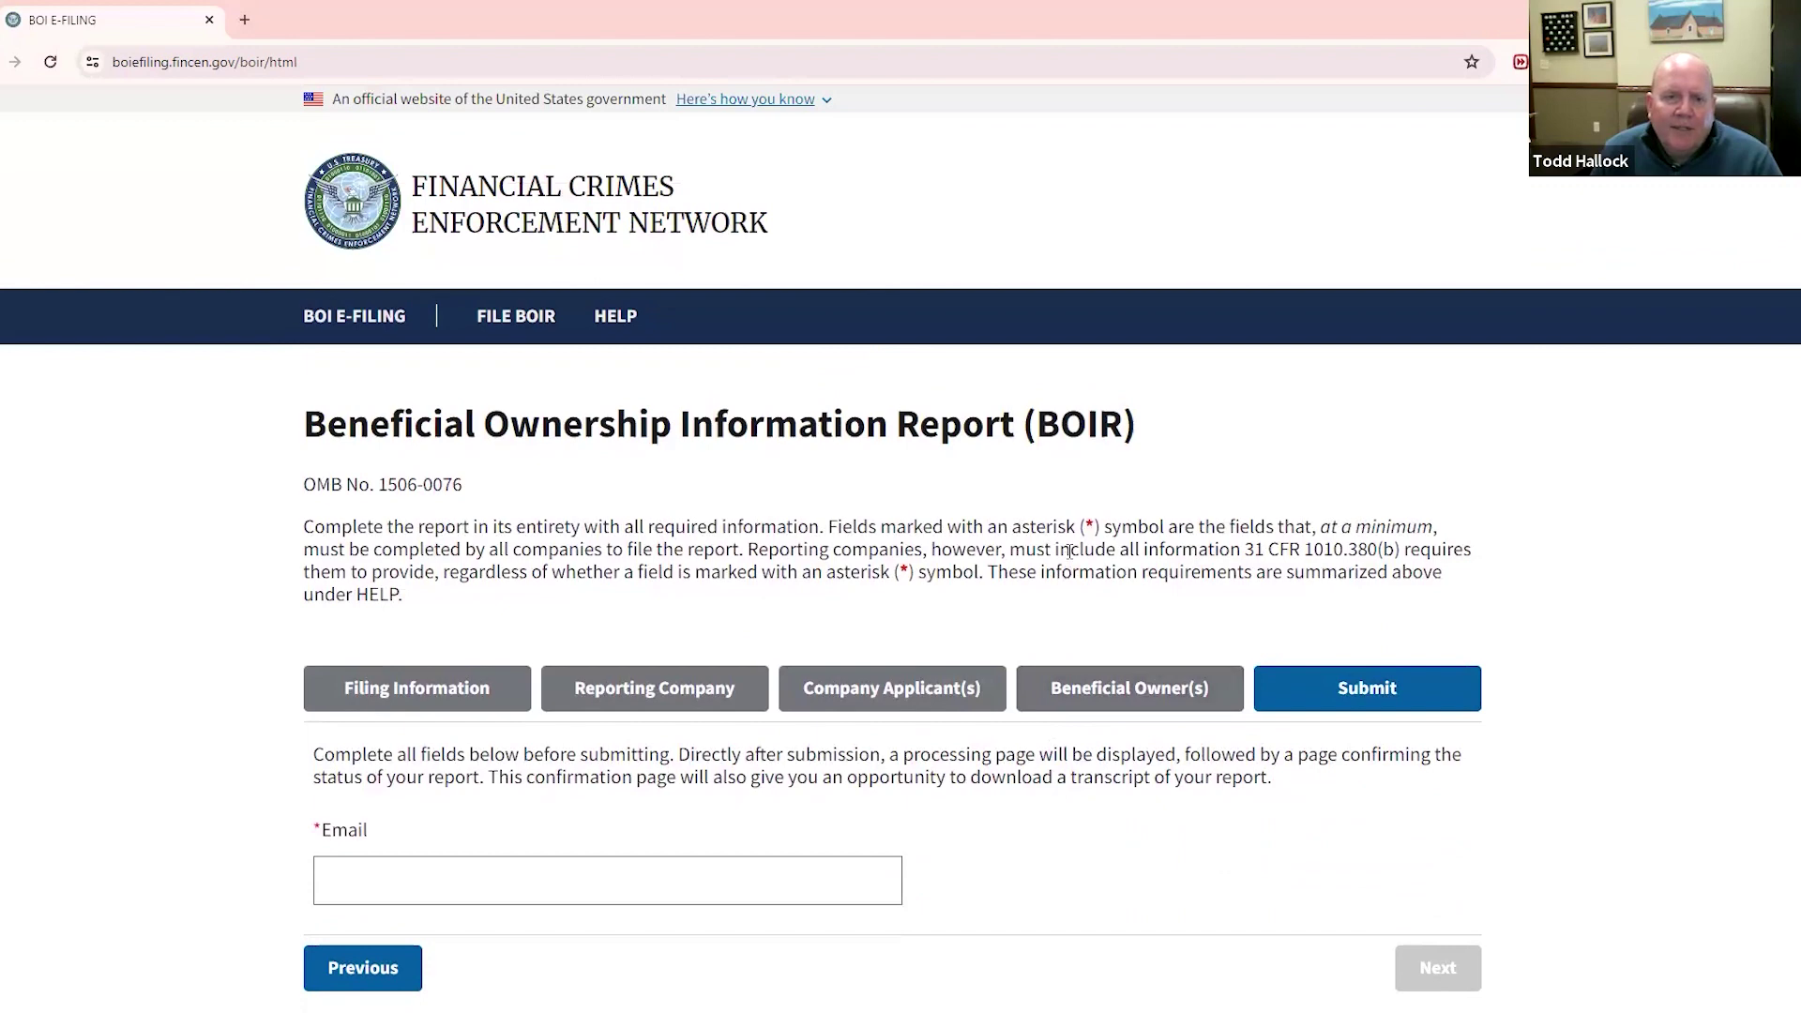